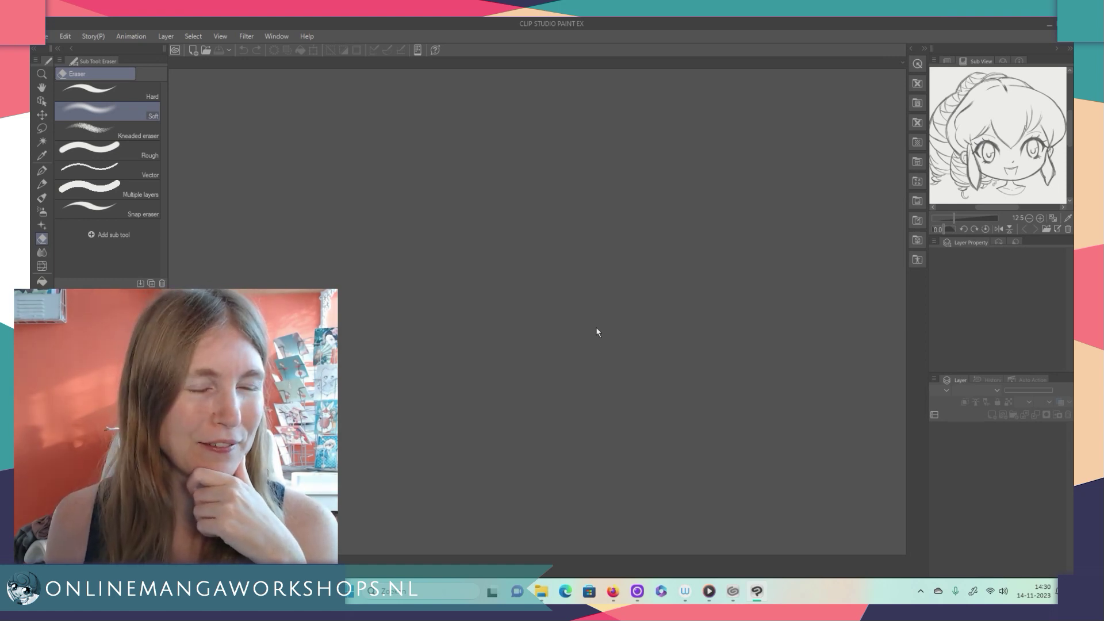
Start a new illustration with the A4 canvas size and a resolution of 300 dpi
{"action": "left_click", "coordinate": [48, 38]}
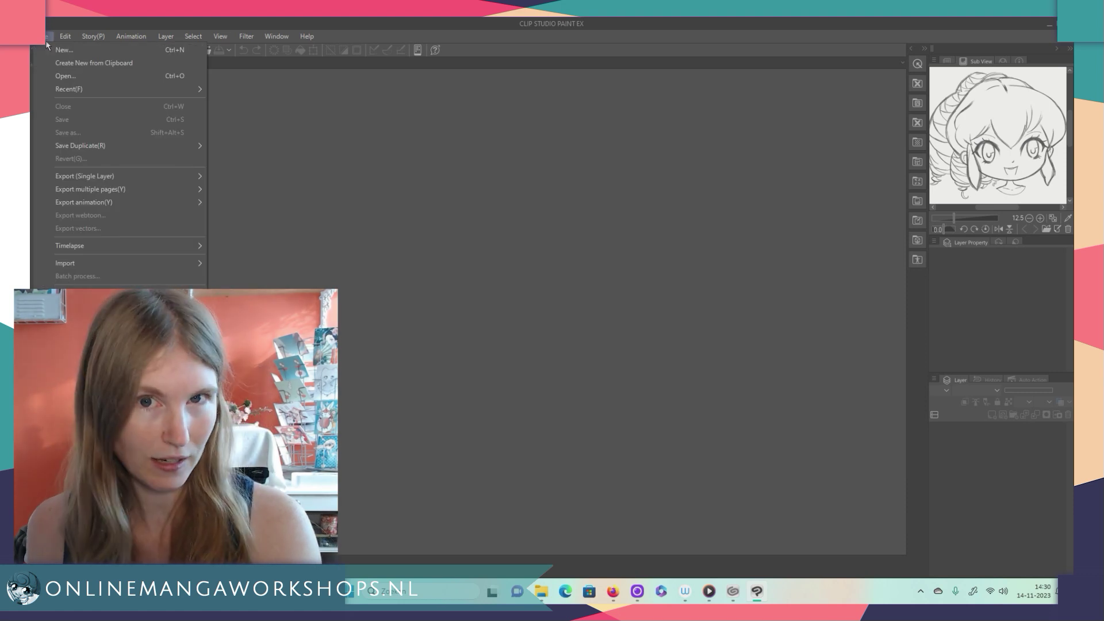
{"action": "left_click", "coordinate": [64, 50]}
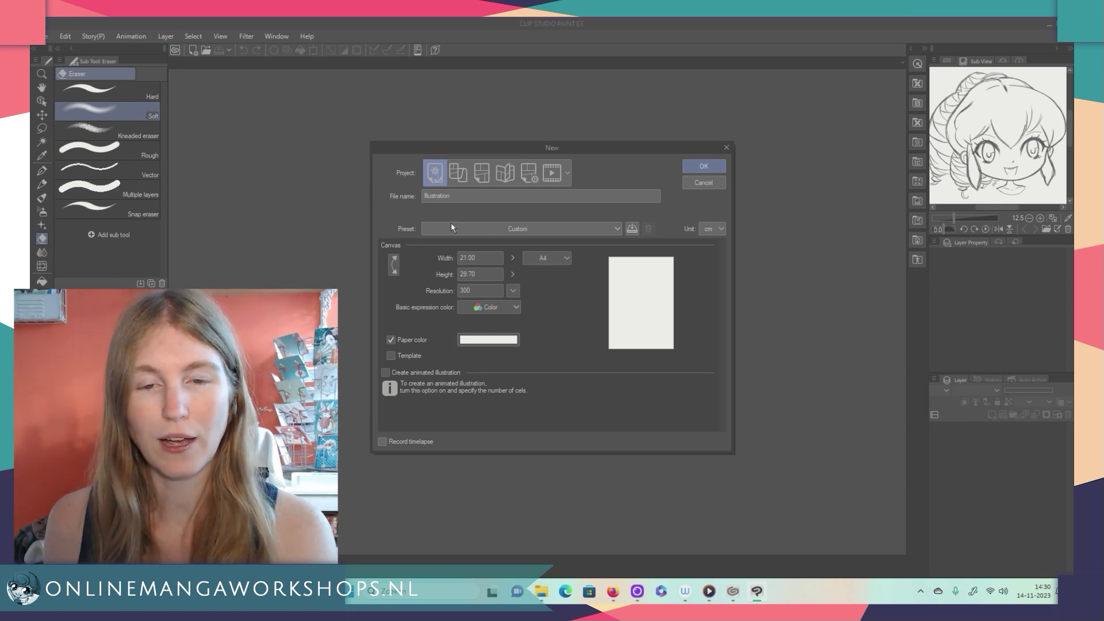
{"action": "left_click", "coordinate": [563, 258]}
{"action": "left_click", "coordinate": [550, 302]}
{"action": "left_click", "coordinate": [490, 290]}
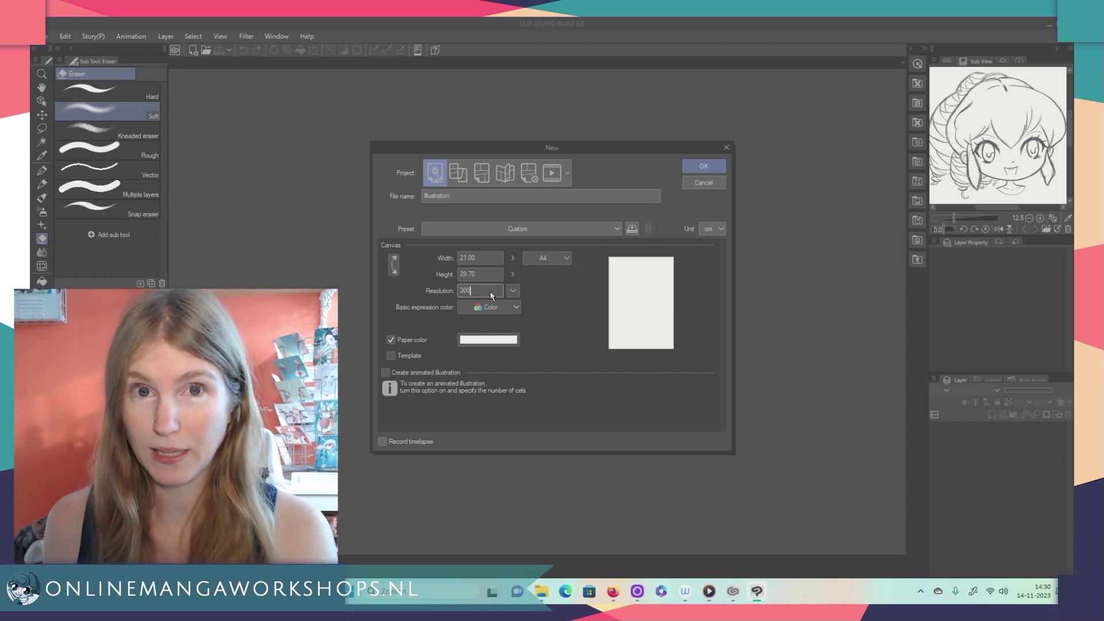
{"action": "left_click", "coordinate": [513, 291]}
{"action": "left_click", "coordinate": [526, 311]}
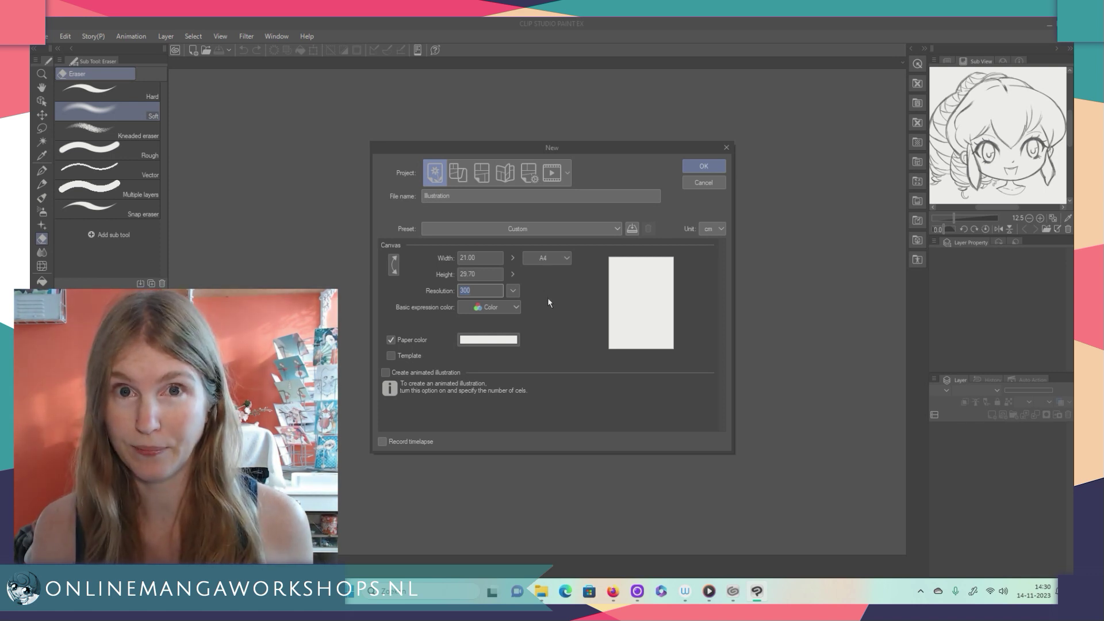
Try the 72 dpi and 300 dpi resolution options for the new canvas
{"action": "left_click", "coordinate": [513, 291]}
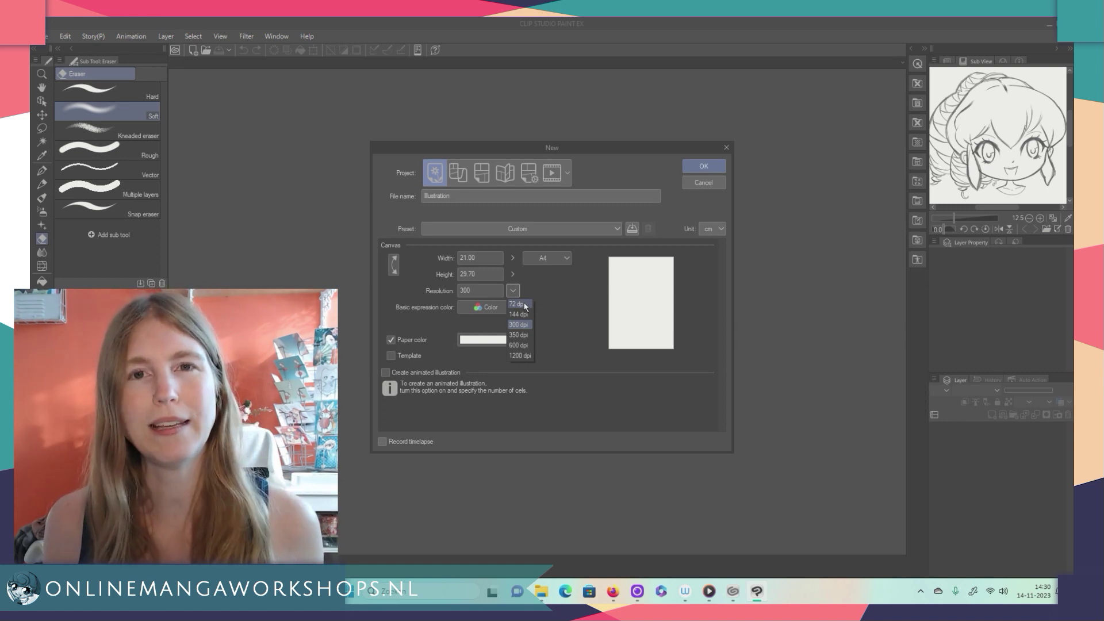
{"action": "left_click", "coordinate": [524, 306]}
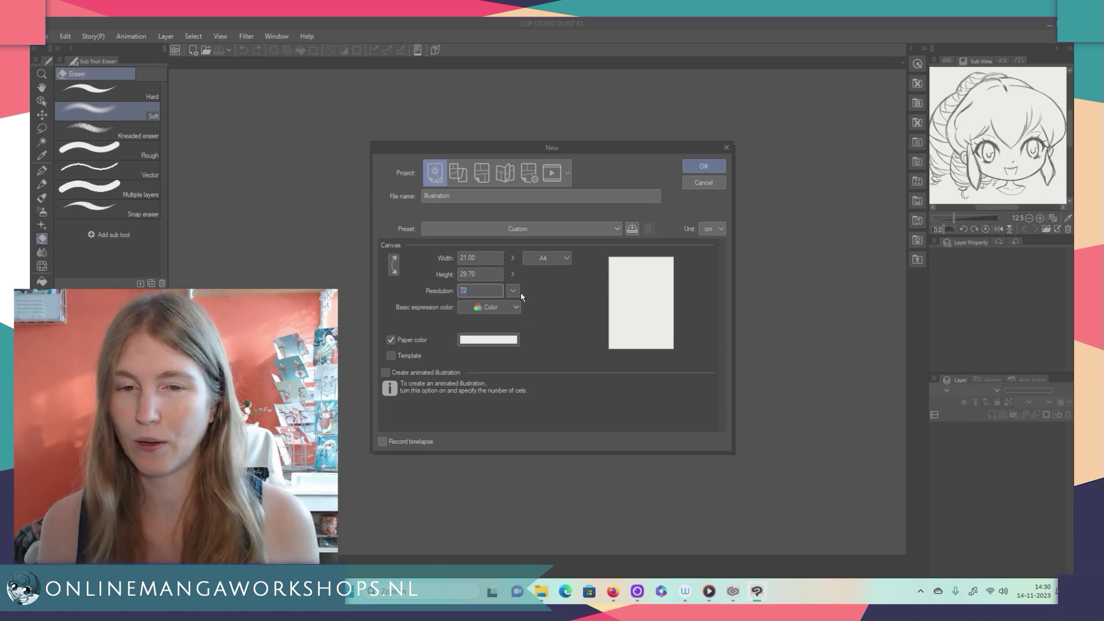
{"action": "left_click", "coordinate": [517, 291]}
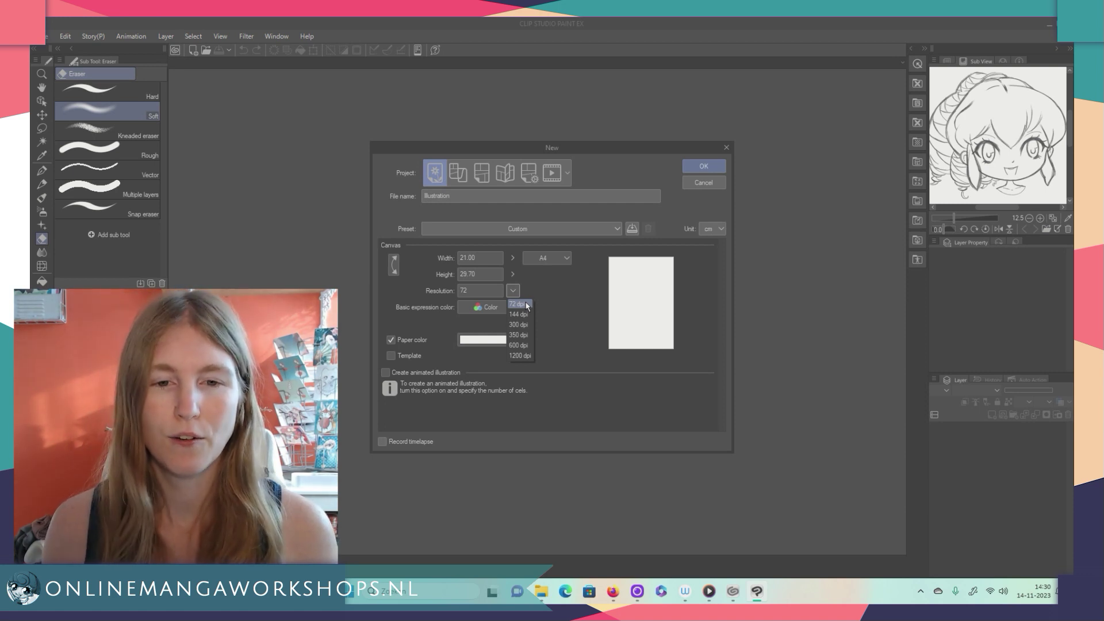
{"action": "left_click", "coordinate": [519, 325]}
{"action": "left_click", "coordinate": [513, 291]}
{"action": "left_click", "coordinate": [522, 301]}
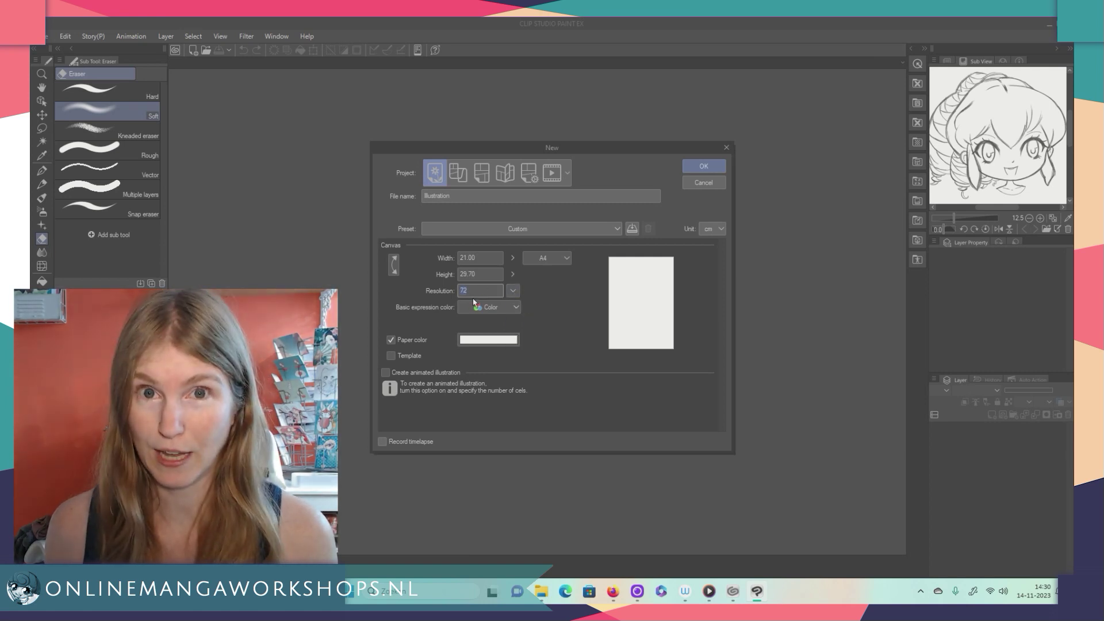
Set the resolution to 300 dpi, keep the A4 size, and create the canvas
{"action": "left_click", "coordinate": [513, 292]}
{"action": "left_click", "coordinate": [520, 324]}
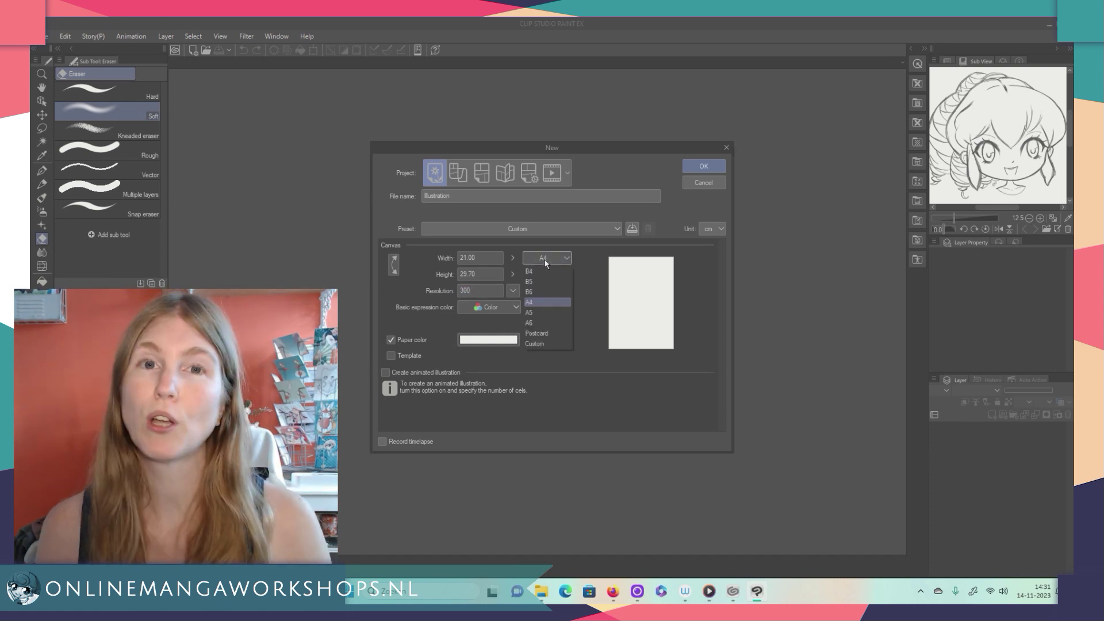
{"action": "left_click", "coordinate": [545, 259]}
{"action": "left_click", "coordinate": [541, 302]}
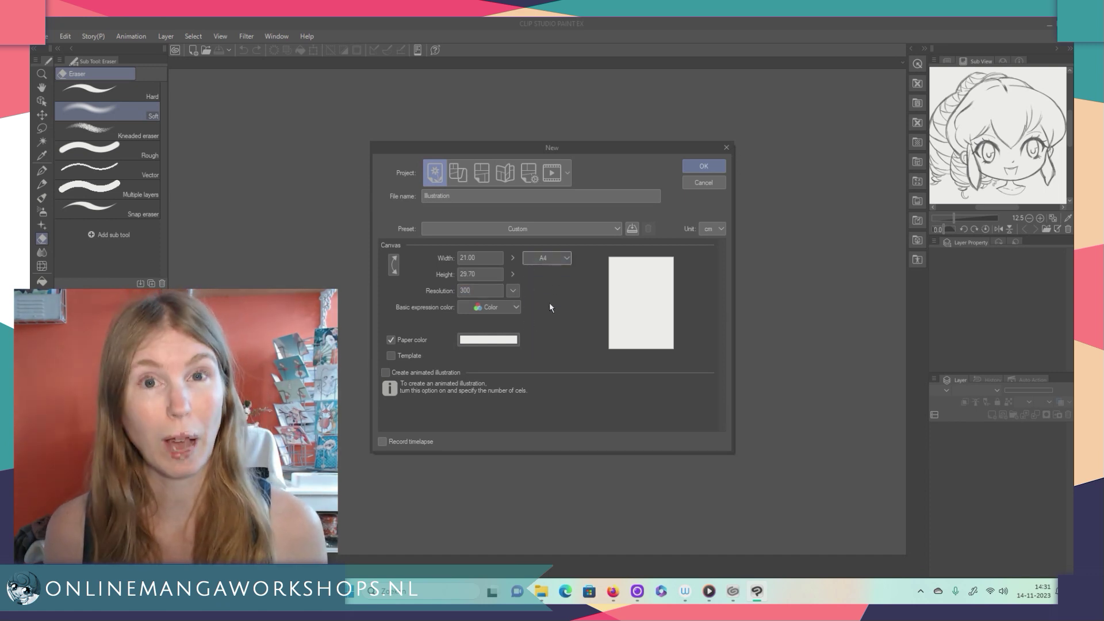
{"action": "left_click", "coordinate": [712, 166]}
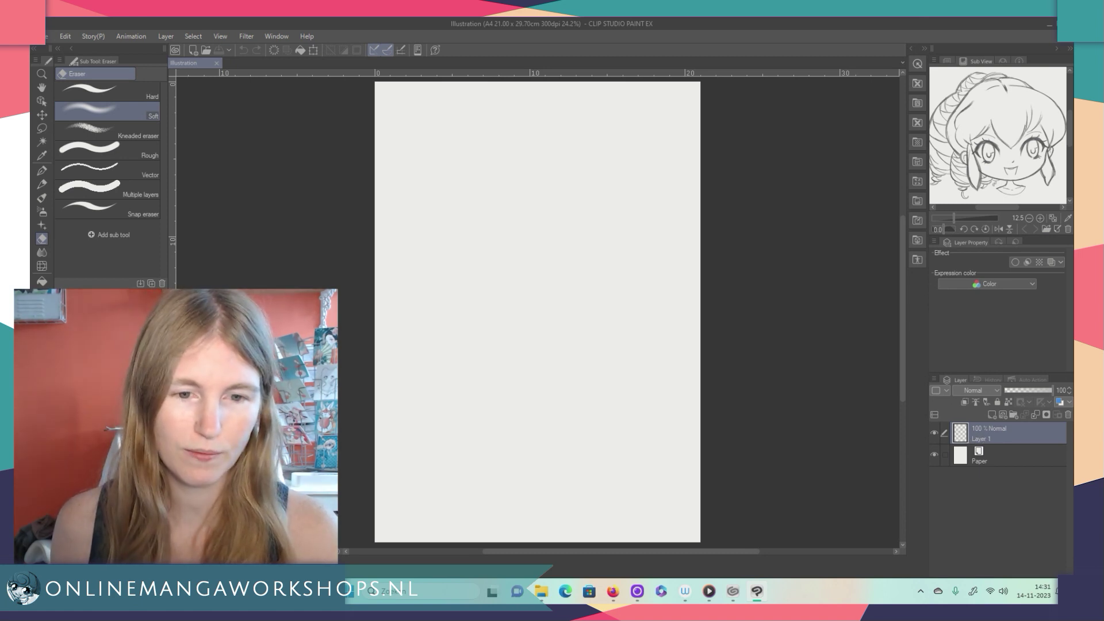
{"action": "key", "text": "ctrl+plus"}
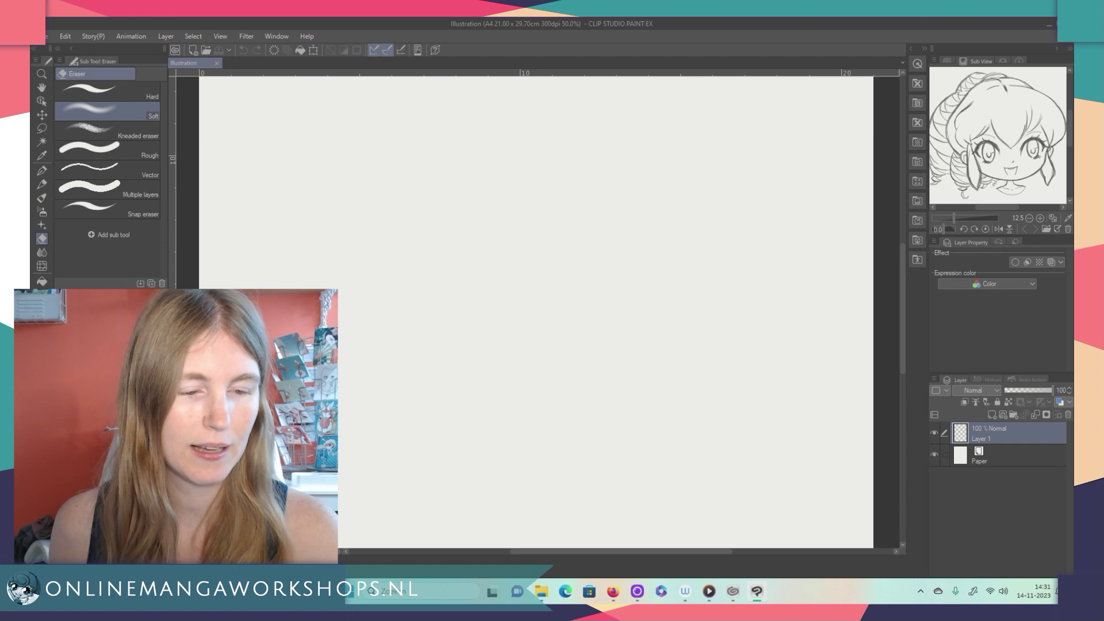
{"action": "key", "text": "ctrl+minus"}
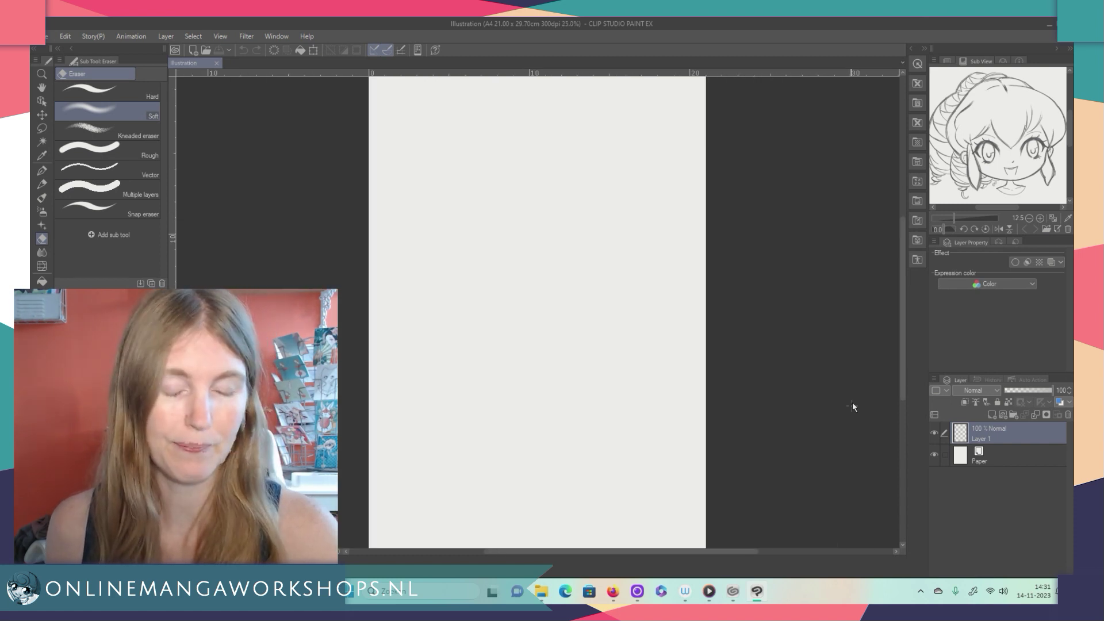
{"action": "key", "text": "ctrl+minus"}
{"action": "key", "text": "ctrl+plus"}
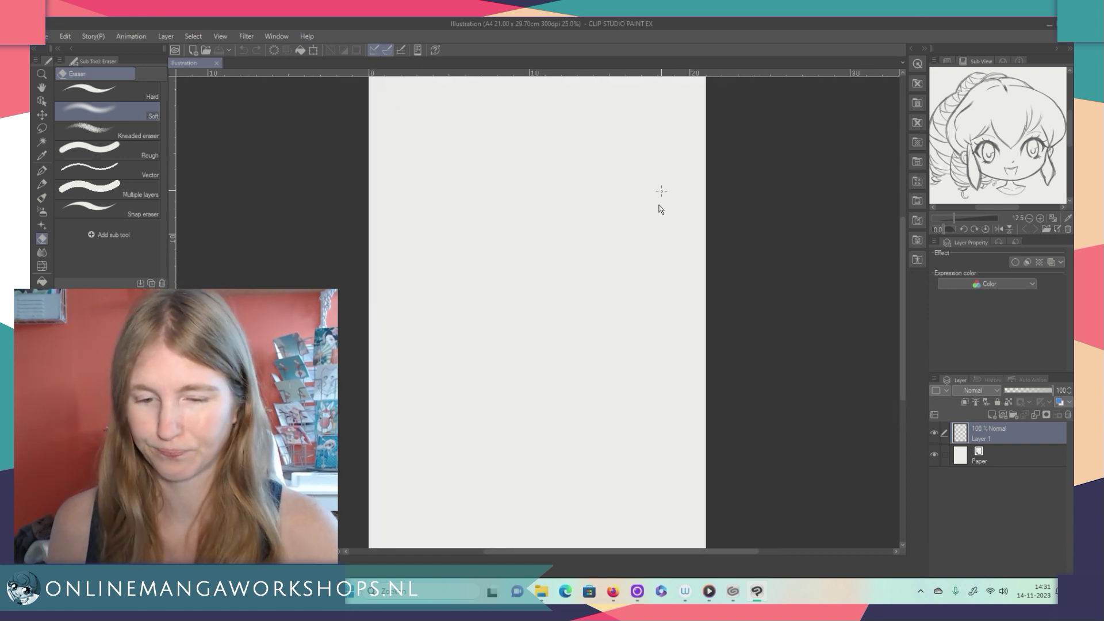
{"action": "left_click_drag", "start_coordinate": [901, 365], "coordinate": [905, 364]}
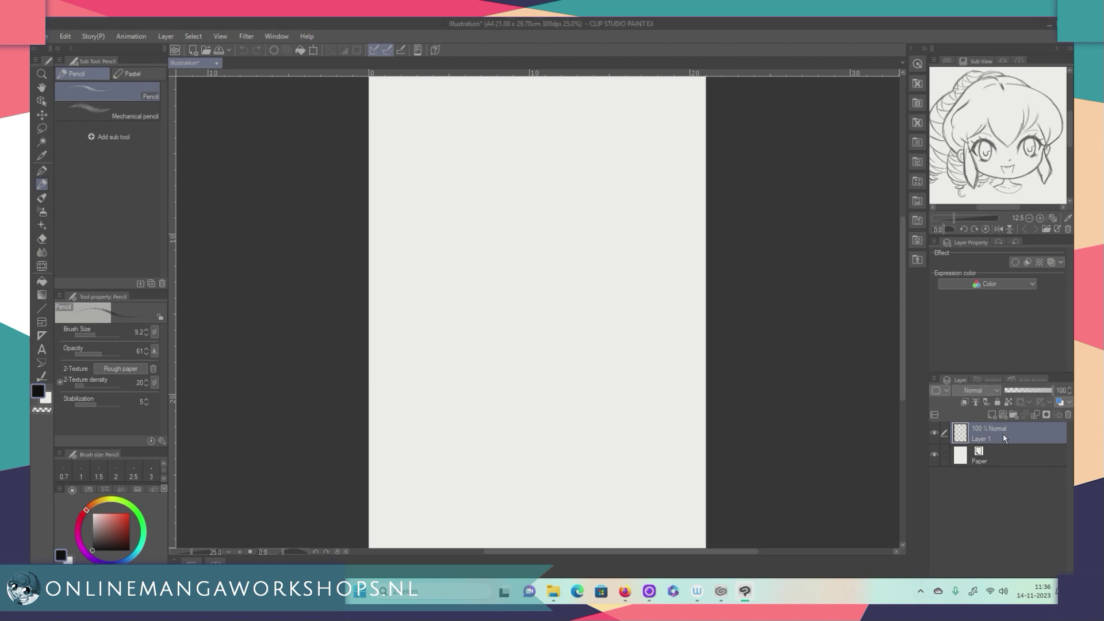
Add a raster layer above Layer 1 and delete it again
{"action": "left_click", "coordinate": [991, 413]}
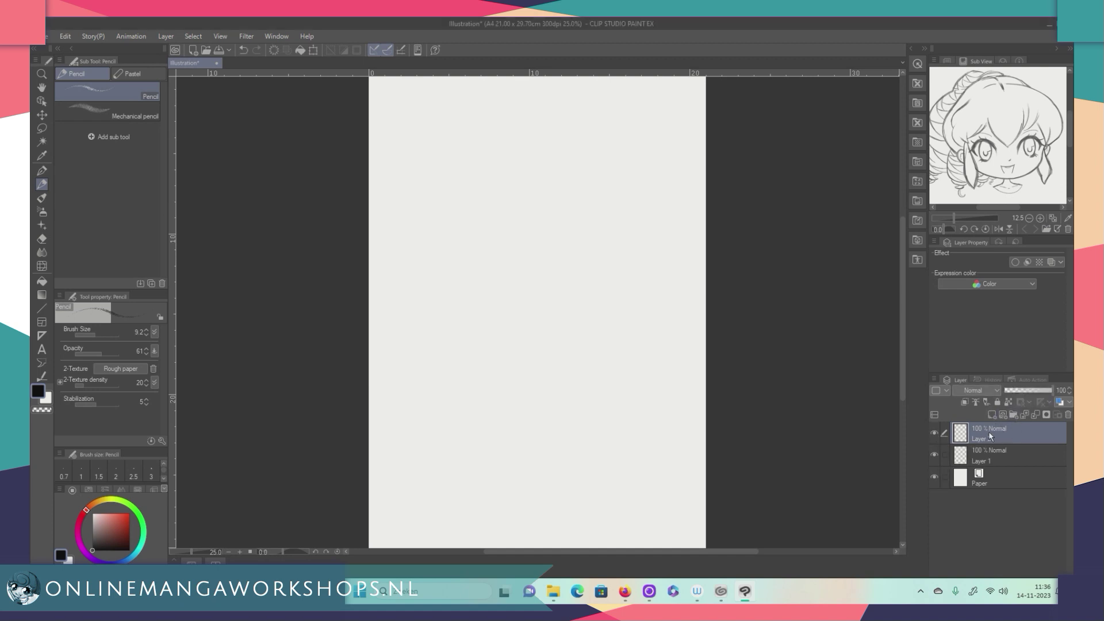
{"action": "right_click", "coordinate": [1009, 436]}
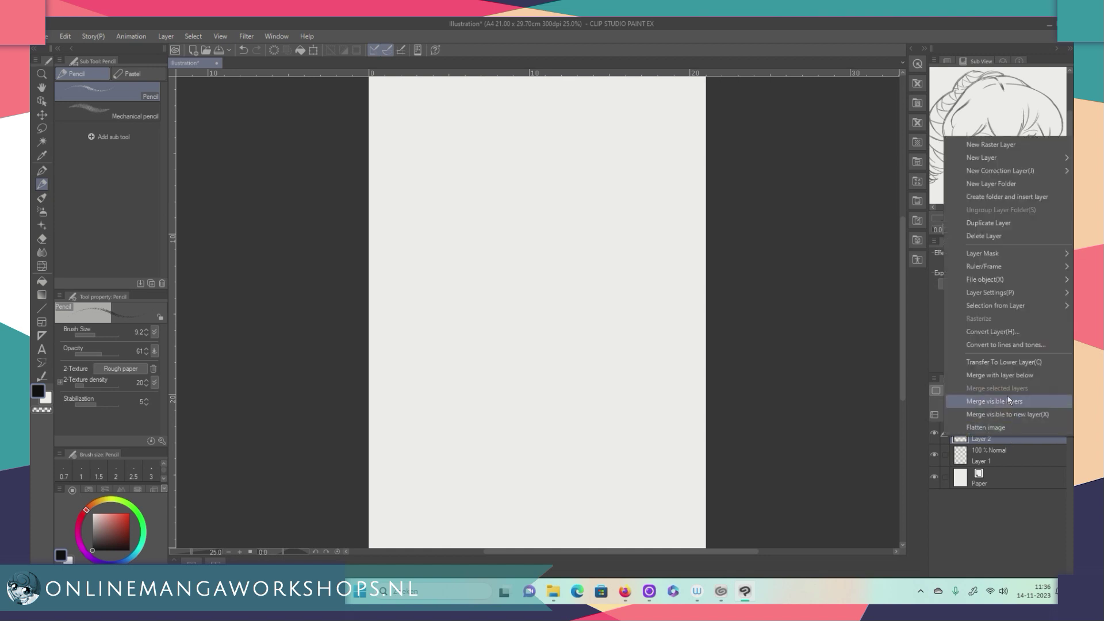
{"action": "left_click", "coordinate": [989, 235]}
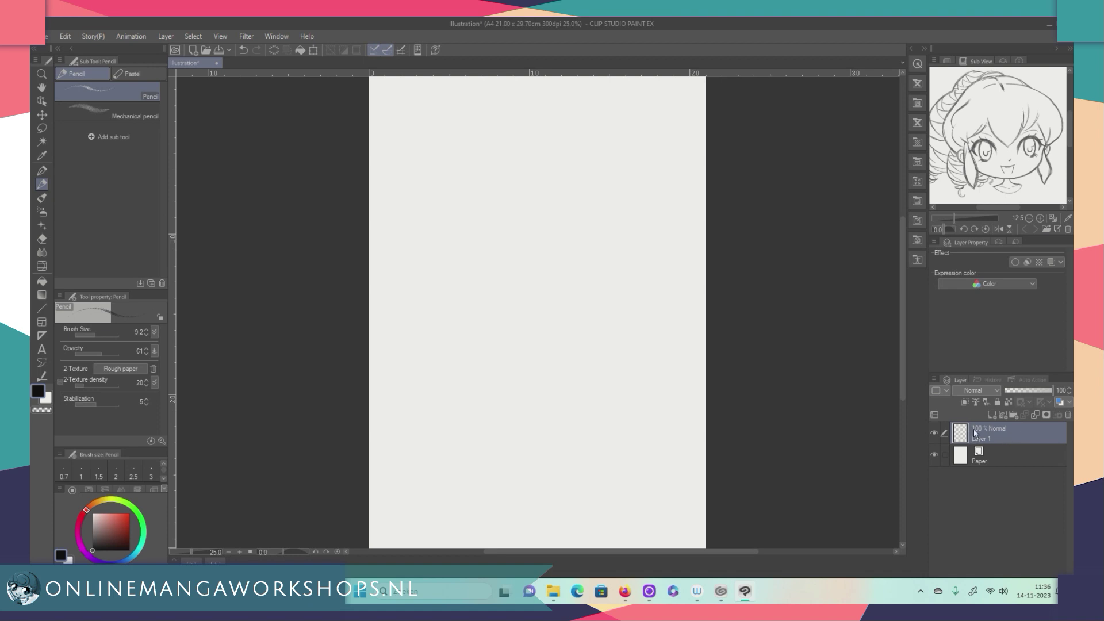
Try one test stroke with the G-pen and one with the Pencil, undoing both
{"action": "left_click", "coordinate": [42, 171]}
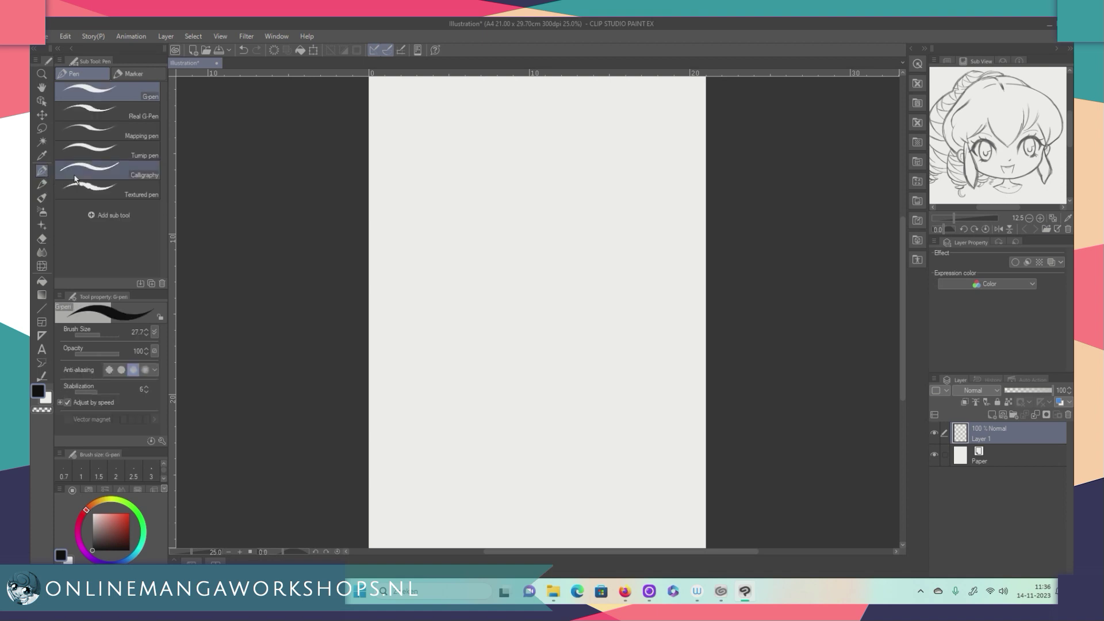
{"action": "left_click_drag", "start_coordinate": [454, 154], "coordinate": [426, 220]}
{"action": "key", "text": "ctrl+z"}
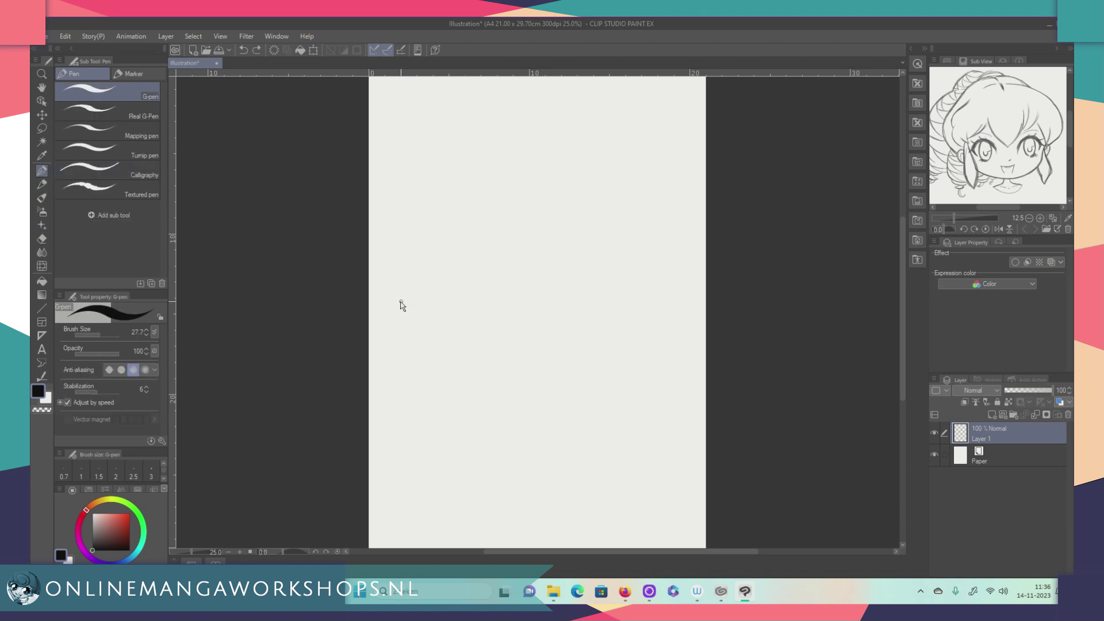
{"action": "left_click", "coordinate": [42, 184]}
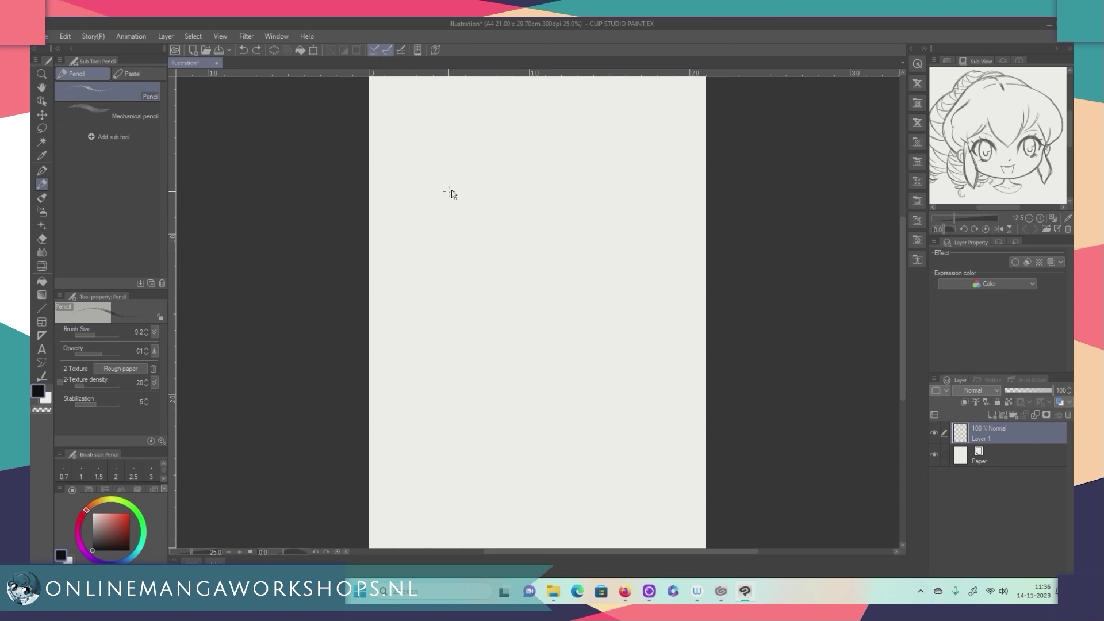
{"action": "left_click_drag", "start_coordinate": [480, 140], "coordinate": [456, 223]}
{"action": "key", "text": "ctrl+z"}
{"action": "key", "text": "ctrl+z"}
Sketch the head as a light, rough circle in the middle of the page with the Pencil
{"action": "mouse_move", "coordinate": [991, 206]}
{"action": "left_mouse_down"}
{"action": "mouse_move", "coordinate": [974, 206]}
{"action": "mouse_move", "coordinate": [992, 204]}
{"action": "left_mouse_up"}
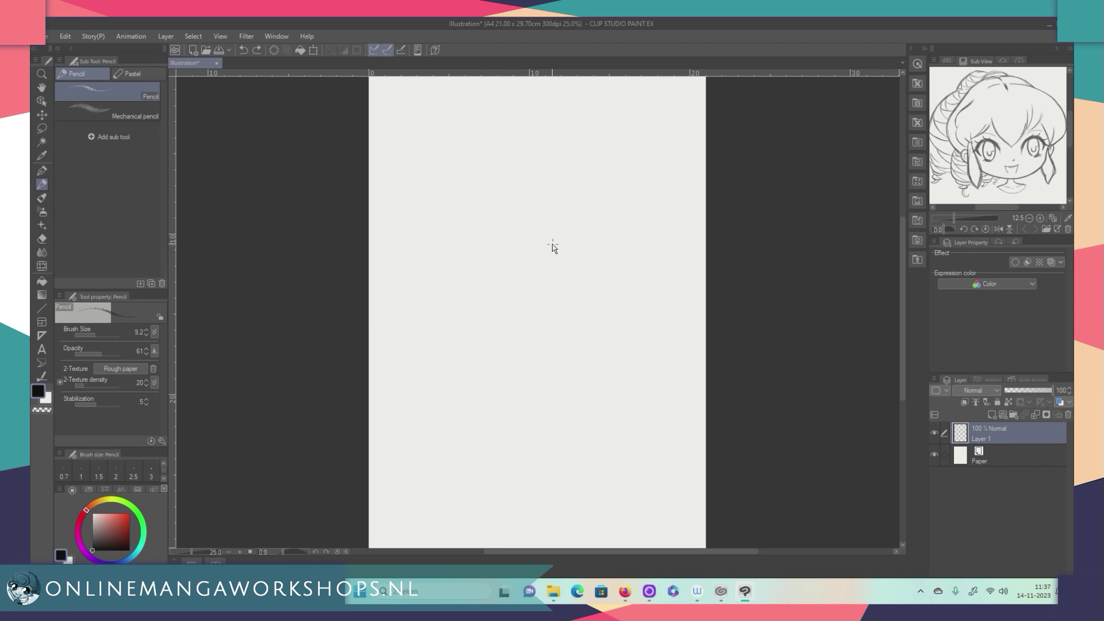
{"action": "mouse_move", "coordinate": [505, 248]}
{"action": "left_mouse_down"}
{"action": "mouse_move", "coordinate": [493, 272]}
{"action": "mouse_move", "coordinate": [560, 212]}
{"action": "mouse_move", "coordinate": [489, 342]}
{"action": "mouse_move", "coordinate": [620, 266]}
{"action": "left_mouse_up"}
{"action": "mouse_move", "coordinate": [487, 257]}
{"action": "left_mouse_down"}
{"action": "mouse_move", "coordinate": [525, 377]}
{"action": "mouse_move", "coordinate": [584, 367]}
{"action": "mouse_move", "coordinate": [628, 261]}
{"action": "mouse_move", "coordinate": [501, 359]}
{"action": "mouse_move", "coordinate": [611, 353]}
{"action": "mouse_move", "coordinate": [631, 256]}
{"action": "left_mouse_up"}
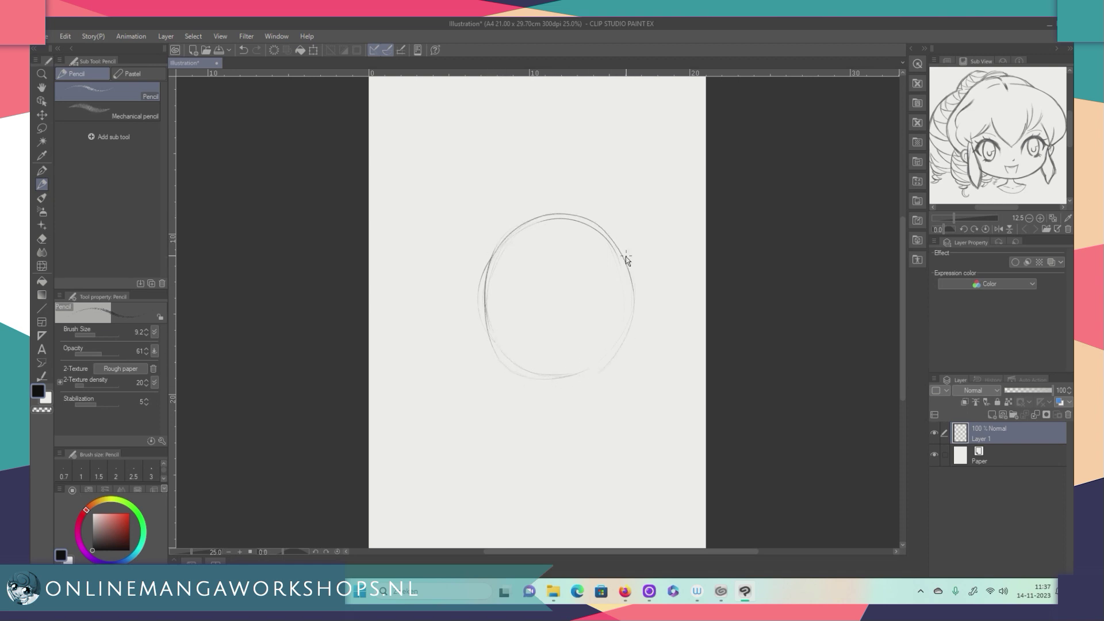
{"action": "mouse_move", "coordinate": [537, 382]}
{"action": "left_mouse_down"}
{"action": "mouse_move", "coordinate": [609, 240]}
{"action": "mouse_move", "coordinate": [491, 320]}
{"action": "left_mouse_up"}
{"action": "left_click_drag", "start_coordinate": [482, 262], "coordinate": [471, 325]}
Sketch a vertical centre line and a horizontal eye line on the head, and rough in the two upper eye arcs
{"action": "left_click_drag", "start_coordinate": [562, 222], "coordinate": [563, 400]}
{"action": "left_click_drag", "start_coordinate": [482, 325], "coordinate": [589, 332]}
{"action": "left_click_drag", "start_coordinate": [483, 327], "coordinate": [634, 322]}
{"action": "left_click_drag", "start_coordinate": [601, 314], "coordinate": [619, 314]}
{"action": "left_click_drag", "start_coordinate": [585, 328], "coordinate": [621, 324]}
{"action": "mouse_move", "coordinate": [506, 321]}
{"action": "left_mouse_down"}
{"action": "mouse_move", "coordinate": [523, 307]}
{"action": "mouse_move", "coordinate": [549, 320]}
{"action": "left_mouse_up"}
Sketch the pointed fringe strands on the forehead and the loose outer hair shape around the head
{"action": "left_click_drag", "start_coordinate": [544, 281], "coordinate": [555, 301]}
{"action": "left_click_drag", "start_coordinate": [587, 260], "coordinate": [575, 307]}
{"action": "mouse_move", "coordinate": [537, 261]}
{"action": "left_mouse_down"}
{"action": "mouse_move", "coordinate": [547, 297]}
{"action": "mouse_move", "coordinate": [539, 273]}
{"action": "mouse_move", "coordinate": [582, 322]}
{"action": "mouse_move", "coordinate": [538, 268]}
{"action": "mouse_move", "coordinate": [554, 303]}
{"action": "left_mouse_up"}
{"action": "left_click_drag", "start_coordinate": [614, 258], "coordinate": [605, 276]}
{"action": "left_click_drag", "start_coordinate": [642, 303], "coordinate": [648, 268]}
{"action": "mouse_move", "coordinate": [475, 329]}
{"action": "left_mouse_down"}
{"action": "mouse_move", "coordinate": [466, 259]}
{"action": "mouse_move", "coordinate": [468, 311]}
{"action": "mouse_move", "coordinate": [458, 278]}
{"action": "left_mouse_up"}
{"action": "left_click_drag", "start_coordinate": [492, 229], "coordinate": [474, 319]}
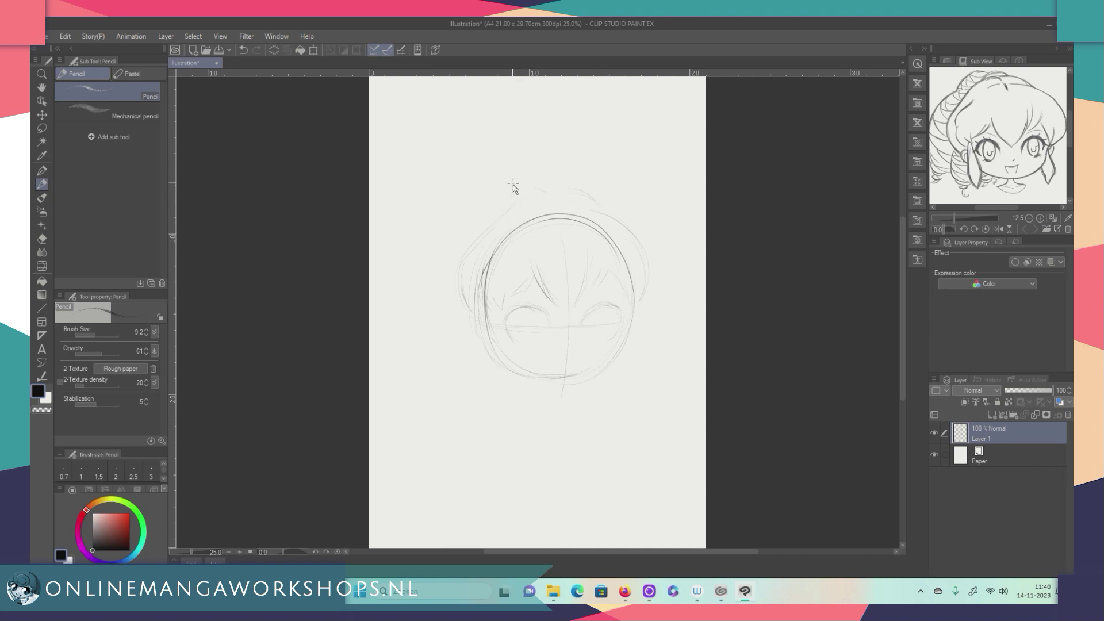
{"action": "mouse_move", "coordinate": [519, 181]}
{"action": "left_mouse_down"}
{"action": "mouse_move", "coordinate": [474, 194]}
{"action": "mouse_move", "coordinate": [412, 298]}
{"action": "left_mouse_up"}
Darken the lower edge of the chin and draw the contour of the face's right cheek
{"action": "mouse_move", "coordinate": [510, 373]}
{"action": "left_mouse_down"}
{"action": "mouse_move", "coordinate": [566, 384]}
{"action": "mouse_move", "coordinate": [529, 378]}
{"action": "left_mouse_up"}
{"action": "left_click", "coordinate": [239, 550]}
{"action": "left_click", "coordinate": [239, 551]}
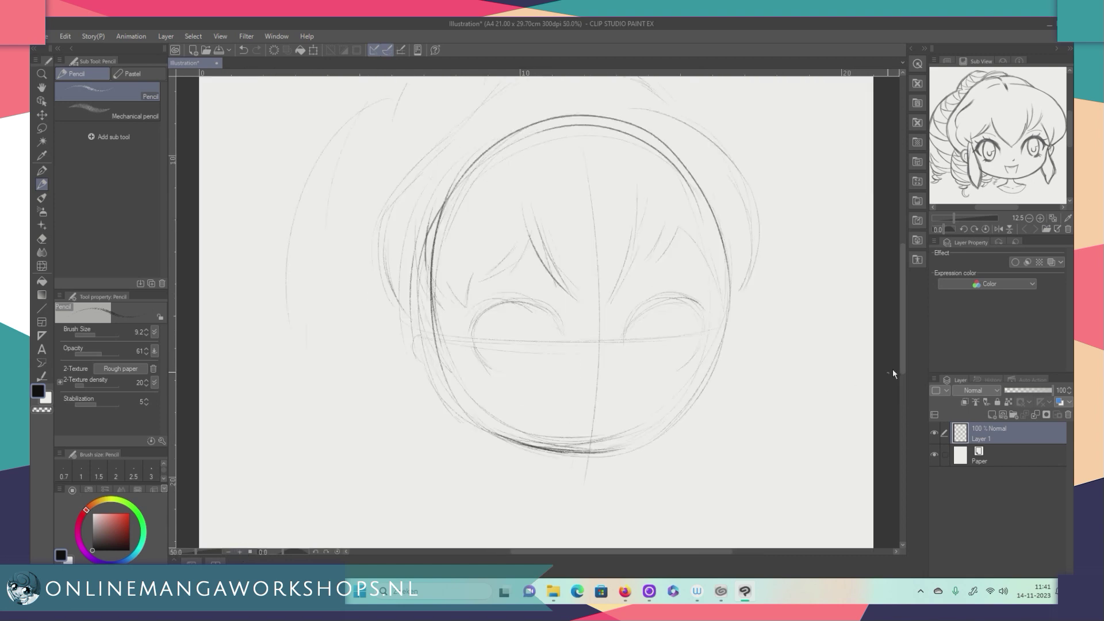
{"action": "left_click_drag", "start_coordinate": [901, 353], "coordinate": [901, 339]}
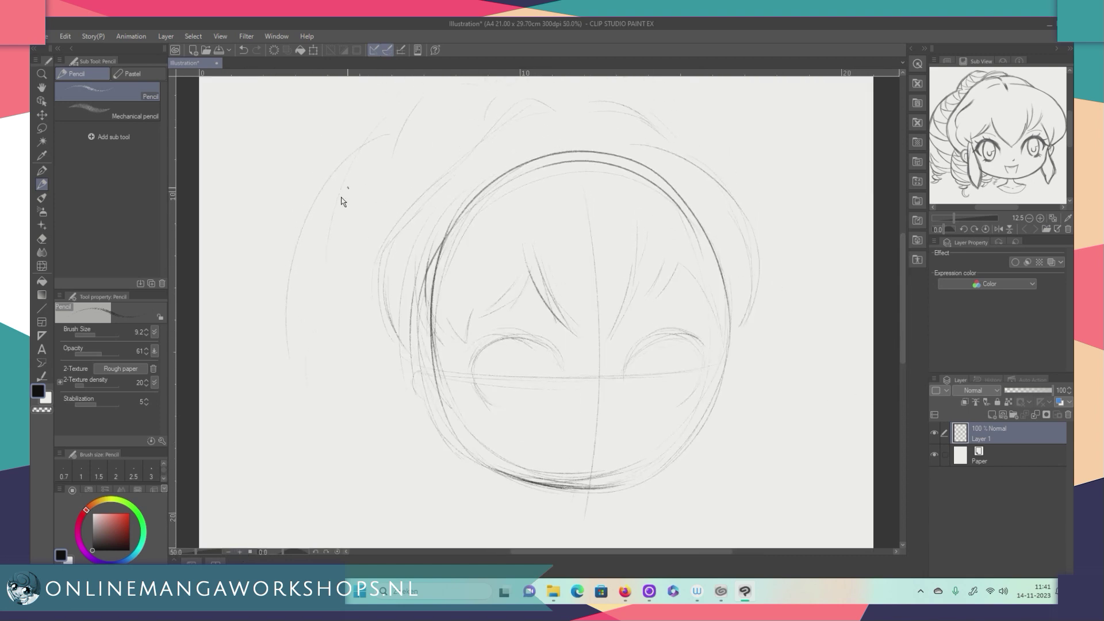
{"action": "mouse_move", "coordinate": [596, 482]}
{"action": "left_mouse_down"}
{"action": "mouse_move", "coordinate": [572, 489]}
{"action": "mouse_move", "coordinate": [621, 482]}
{"action": "mouse_move", "coordinate": [600, 490]}
{"action": "left_mouse_up"}
{"action": "left_click_drag", "start_coordinate": [733, 332], "coordinate": [720, 402]}
{"action": "mouse_move", "coordinate": [762, 332]}
{"action": "left_mouse_down"}
{"action": "mouse_move", "coordinate": [737, 370]}
{"action": "mouse_move", "coordinate": [747, 403]}
{"action": "left_mouse_up"}
{"action": "key", "text": "ctrl+z"}
{"action": "mouse_move", "coordinate": [722, 376]}
{"action": "left_mouse_down"}
{"action": "mouse_move", "coordinate": [692, 446]}
{"action": "mouse_move", "coordinate": [723, 383]}
{"action": "mouse_move", "coordinate": [694, 452]}
{"action": "left_mouse_up"}
{"action": "mouse_move", "coordinate": [717, 402]}
{"action": "left_mouse_down"}
{"action": "mouse_move", "coordinate": [703, 455]}
{"action": "mouse_move", "coordinate": [684, 464]}
{"action": "left_mouse_up"}
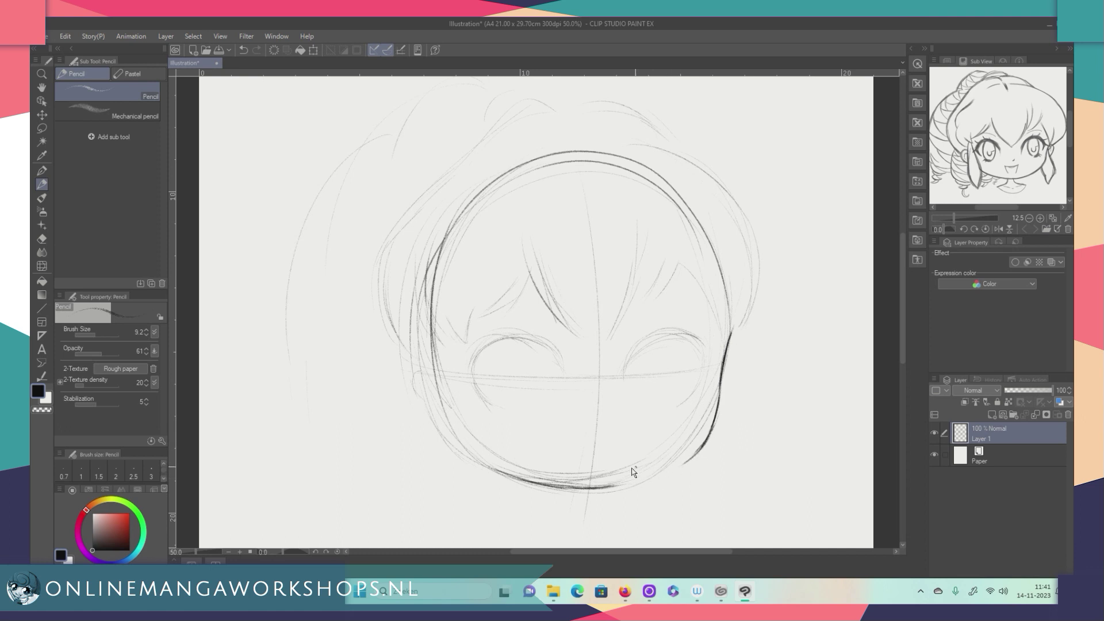
Join the right cheek to the chin with a dark line and continue the jawline up the left cheek
{"action": "mouse_move", "coordinate": [597, 491]}
{"action": "left_mouse_down"}
{"action": "mouse_move", "coordinate": [657, 480]}
{"action": "mouse_move", "coordinate": [666, 475]}
{"action": "mouse_move", "coordinate": [638, 483]}
{"action": "mouse_move", "coordinate": [689, 460]}
{"action": "left_mouse_up"}
{"action": "mouse_move", "coordinate": [721, 385]}
{"action": "left_mouse_down"}
{"action": "mouse_move", "coordinate": [680, 457]}
{"action": "mouse_move", "coordinate": [711, 428]}
{"action": "mouse_move", "coordinate": [673, 470]}
{"action": "mouse_move", "coordinate": [694, 455]}
{"action": "mouse_move", "coordinate": [638, 480]}
{"action": "mouse_move", "coordinate": [700, 457]}
{"action": "left_mouse_up"}
{"action": "mouse_move", "coordinate": [474, 461]}
{"action": "left_mouse_down"}
{"action": "mouse_move", "coordinate": [559, 489]}
{"action": "mouse_move", "coordinate": [477, 460]}
{"action": "mouse_move", "coordinate": [595, 486]}
{"action": "mouse_move", "coordinate": [566, 466]}
{"action": "mouse_move", "coordinate": [590, 465]}
{"action": "mouse_move", "coordinate": [561, 493]}
{"action": "mouse_move", "coordinate": [551, 485]}
{"action": "mouse_move", "coordinate": [650, 480]}
{"action": "left_mouse_up"}
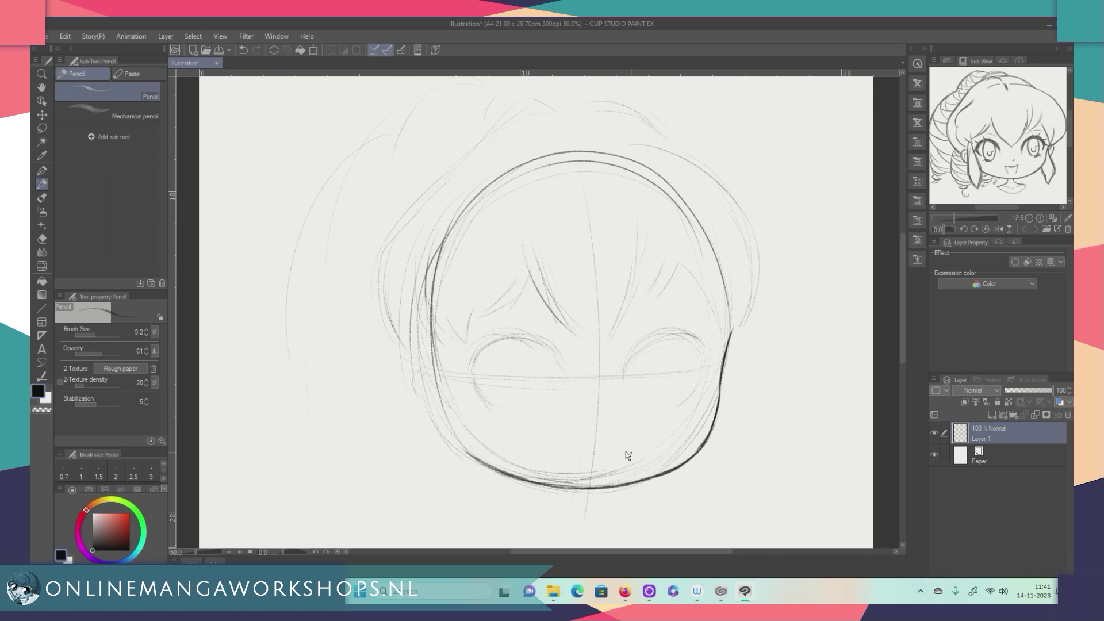
{"action": "mouse_move", "coordinate": [475, 470]}
{"action": "left_mouse_down"}
{"action": "mouse_move", "coordinate": [450, 437]}
{"action": "mouse_move", "coordinate": [500, 476]}
{"action": "mouse_move", "coordinate": [450, 439]}
{"action": "mouse_move", "coordinate": [489, 469]}
{"action": "mouse_move", "coordinate": [441, 426]}
{"action": "mouse_move", "coordinate": [471, 456]}
{"action": "mouse_move", "coordinate": [420, 382]}
{"action": "mouse_move", "coordinate": [418, 352]}
{"action": "mouse_move", "coordinate": [557, 466]}
{"action": "mouse_move", "coordinate": [503, 458]}
{"action": "mouse_move", "coordinate": [440, 425]}
{"action": "mouse_move", "coordinate": [471, 457]}
{"action": "mouse_move", "coordinate": [501, 437]}
{"action": "mouse_move", "coordinate": [466, 455]}
{"action": "mouse_move", "coordinate": [426, 389]}
{"action": "left_mouse_up"}
Mark the nose with a short stroke and darken the upper lash line of the right eye
{"action": "left_click_drag", "start_coordinate": [603, 425], "coordinate": [605, 420]}
{"action": "mouse_move", "coordinate": [665, 332]}
{"action": "left_mouse_down"}
{"action": "mouse_move", "coordinate": [710, 351]}
{"action": "mouse_move", "coordinate": [690, 332]}
{"action": "mouse_move", "coordinate": [710, 361]}
{"action": "left_mouse_up"}
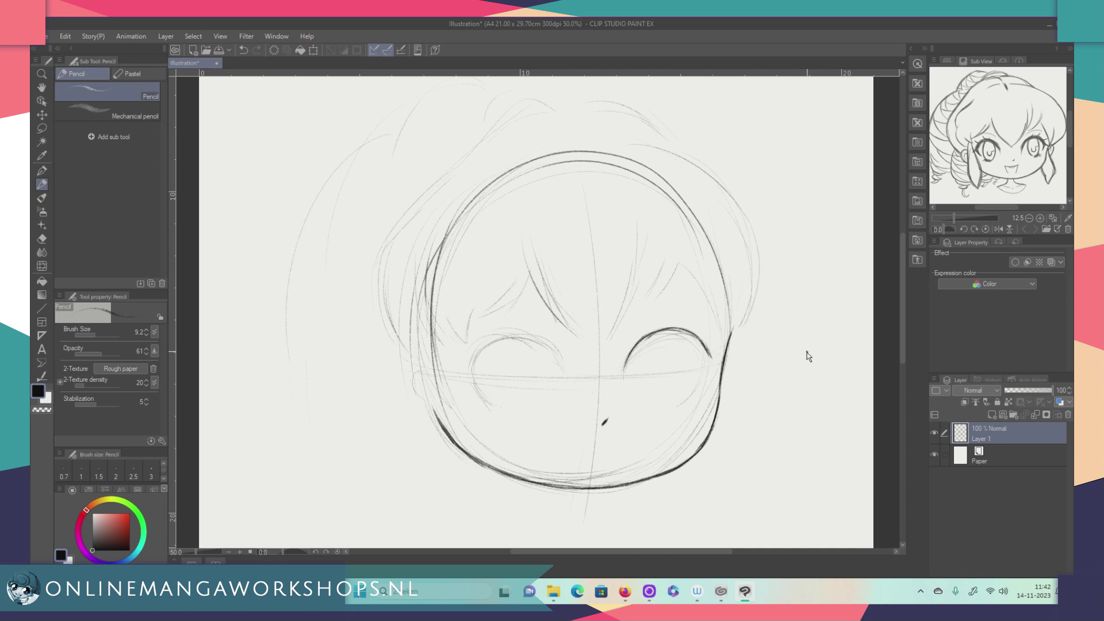
Sketch an example eye beside the face as a circle with a thick lash line ending in an outward point
{"action": "left_click_drag", "start_coordinate": [758, 370], "coordinate": [836, 380]}
{"action": "left_click_drag", "start_coordinate": [743, 408], "coordinate": [828, 396]}
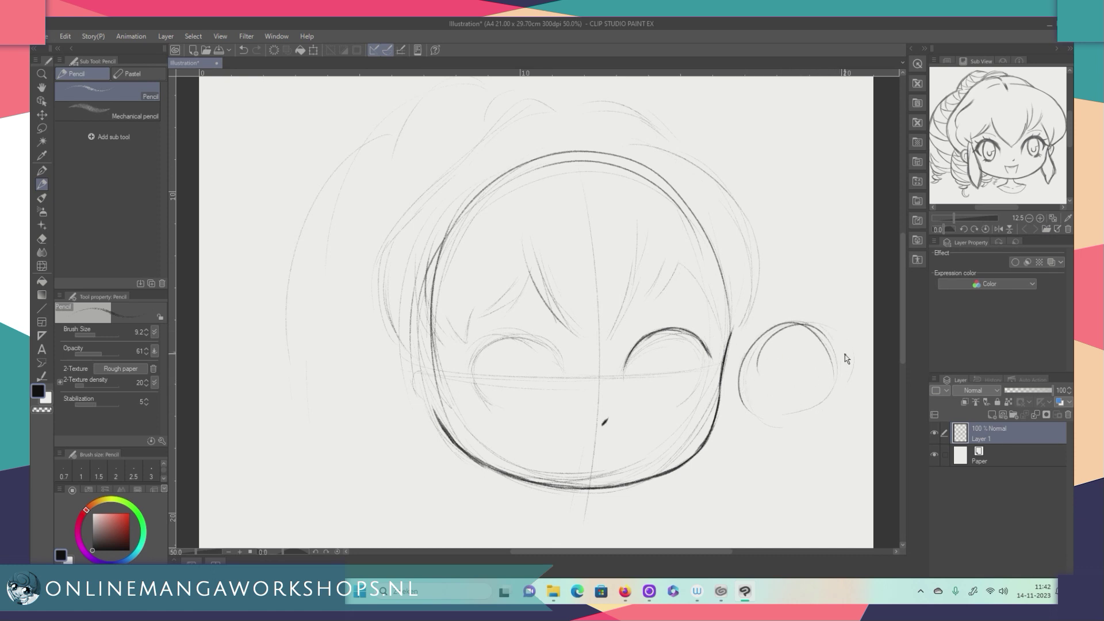
{"action": "mouse_move", "coordinate": [816, 331]}
{"action": "left_mouse_down"}
{"action": "mouse_move", "coordinate": [842, 365]}
{"action": "mouse_move", "coordinate": [815, 327]}
{"action": "mouse_move", "coordinate": [839, 381]}
{"action": "mouse_move", "coordinate": [829, 401]}
{"action": "mouse_move", "coordinate": [826, 345]}
{"action": "mouse_move", "coordinate": [837, 362]}
{"action": "mouse_move", "coordinate": [824, 332]}
{"action": "mouse_move", "coordinate": [775, 338]}
{"action": "mouse_move", "coordinate": [824, 345]}
{"action": "mouse_move", "coordinate": [773, 336]}
{"action": "mouse_move", "coordinate": [838, 366]}
{"action": "mouse_move", "coordinate": [825, 348]}
{"action": "left_mouse_up"}
{"action": "left_click_drag", "start_coordinate": [841, 371], "coordinate": [837, 359]}
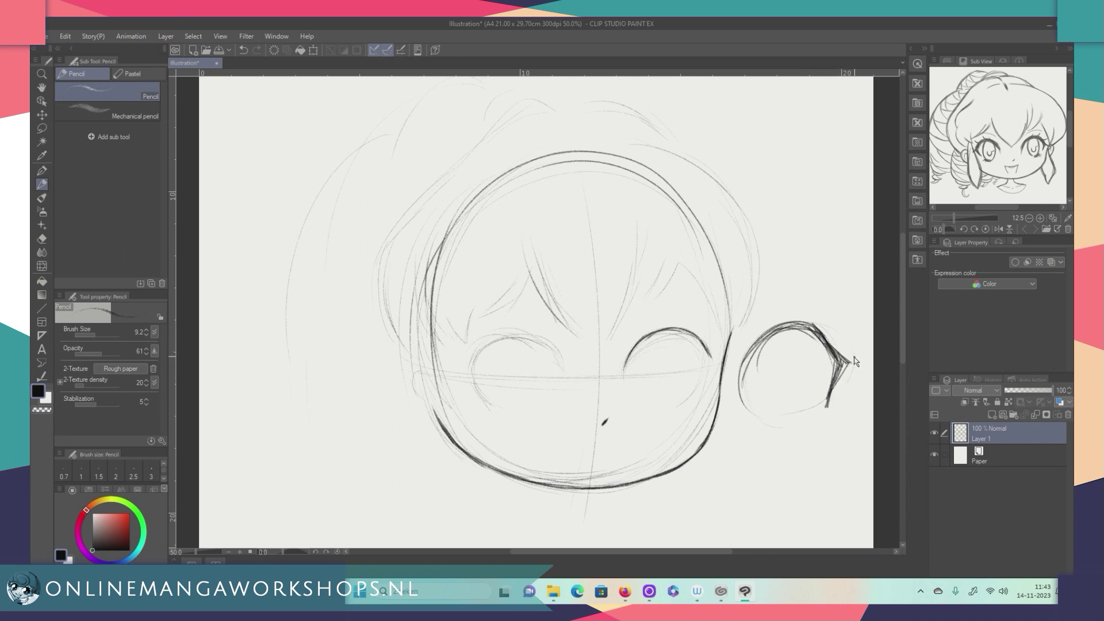
Sketch the circle for a second example eye below the first one, with a heavier outer edge
{"action": "left_click_drag", "start_coordinate": [742, 472], "coordinate": [829, 435]}
{"action": "left_click_drag", "start_coordinate": [901, 323], "coordinate": [903, 374]}
{"action": "mouse_move", "coordinate": [782, 235]}
{"action": "left_mouse_down"}
{"action": "mouse_move", "coordinate": [803, 345]}
{"action": "mouse_move", "coordinate": [739, 347]}
{"action": "mouse_move", "coordinate": [809, 322]}
{"action": "left_mouse_up"}
{"action": "mouse_move", "coordinate": [715, 293]}
{"action": "left_mouse_down"}
{"action": "mouse_move", "coordinate": [720, 326]}
{"action": "mouse_move", "coordinate": [783, 348]}
{"action": "left_mouse_up"}
{"action": "left_click_drag", "start_coordinate": [722, 320], "coordinate": [810, 248]}
{"action": "mouse_move", "coordinate": [743, 266]}
{"action": "left_mouse_down"}
{"action": "mouse_move", "coordinate": [821, 282]}
{"action": "mouse_move", "coordinate": [822, 264]}
{"action": "mouse_move", "coordinate": [835, 329]}
{"action": "left_mouse_up"}
{"action": "left_click_drag", "start_coordinate": [815, 257], "coordinate": [833, 286]}
{"action": "mouse_move", "coordinate": [746, 258]}
{"action": "left_mouse_down"}
{"action": "mouse_move", "coordinate": [810, 240]}
{"action": "mouse_move", "coordinate": [837, 333]}
{"action": "left_mouse_up"}
{"action": "left_click_drag", "start_coordinate": [834, 286], "coordinate": [815, 341]}
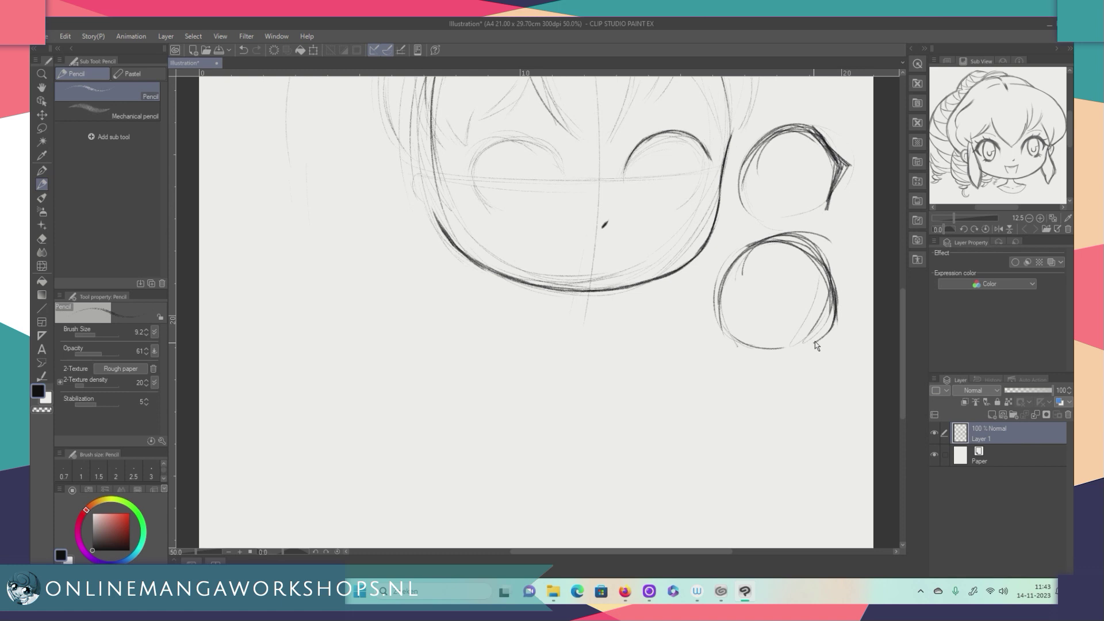
Thicken the second example eye's upper lash line and give it a low, pointed outer corner
{"action": "mouse_move", "coordinate": [837, 294]}
{"action": "left_mouse_down"}
{"action": "mouse_move", "coordinate": [833, 323]}
{"action": "mouse_move", "coordinate": [817, 341]}
{"action": "mouse_move", "coordinate": [837, 326]}
{"action": "mouse_move", "coordinate": [833, 290]}
{"action": "mouse_move", "coordinate": [833, 326]}
{"action": "mouse_move", "coordinate": [844, 296]}
{"action": "left_mouse_up"}
{"action": "mouse_move", "coordinate": [793, 241]}
{"action": "left_mouse_down"}
{"action": "mouse_move", "coordinate": [845, 316]}
{"action": "mouse_move", "coordinate": [719, 290]}
{"action": "left_mouse_up"}
{"action": "left_click_drag", "start_coordinate": [765, 247], "coordinate": [717, 299]}
{"action": "left_click_drag", "start_coordinate": [834, 287], "coordinate": [844, 332]}
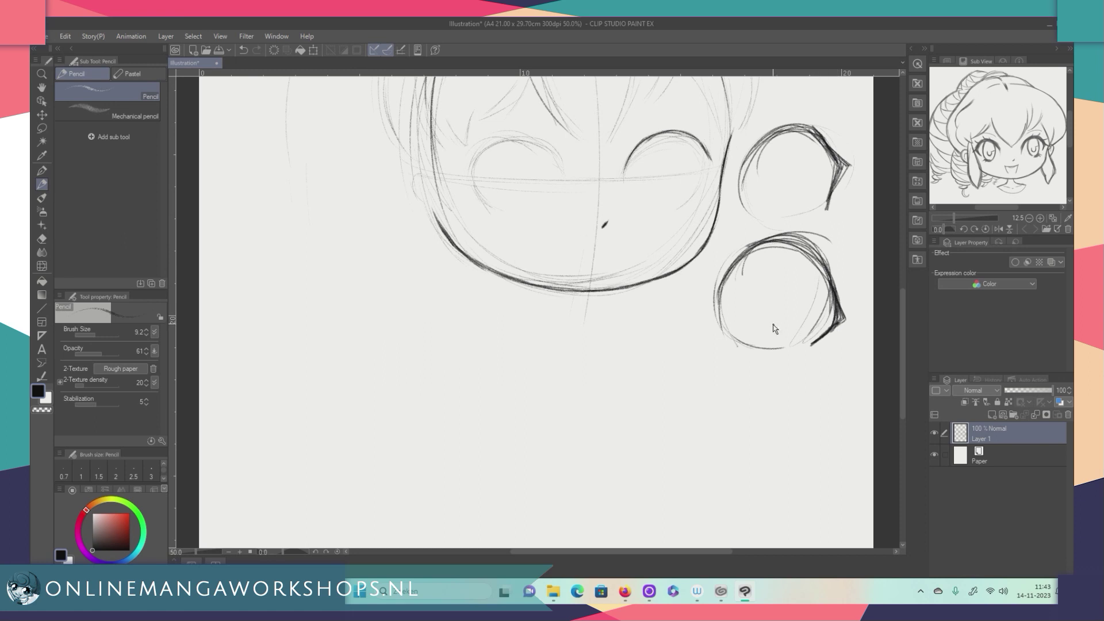
Erase both example eyes beside the face with the Hard eraser and return to the Pencil
{"action": "left_click", "coordinate": [41, 239]}
{"action": "mouse_move", "coordinate": [736, 323]}
{"action": "left_mouse_down"}
{"action": "mouse_move", "coordinate": [754, 280]}
{"action": "mouse_move", "coordinate": [786, 262]}
{"action": "mouse_move", "coordinate": [806, 277]}
{"action": "mouse_move", "coordinate": [786, 341]}
{"action": "mouse_move", "coordinate": [824, 338]}
{"action": "mouse_move", "coordinate": [825, 225]}
{"action": "mouse_move", "coordinate": [815, 244]}
{"action": "mouse_move", "coordinate": [834, 206]}
{"action": "mouse_move", "coordinate": [836, 143]}
{"action": "mouse_move", "coordinate": [789, 137]}
{"action": "mouse_move", "coordinate": [769, 206]}
{"action": "mouse_move", "coordinate": [797, 175]}
{"action": "left_mouse_up"}
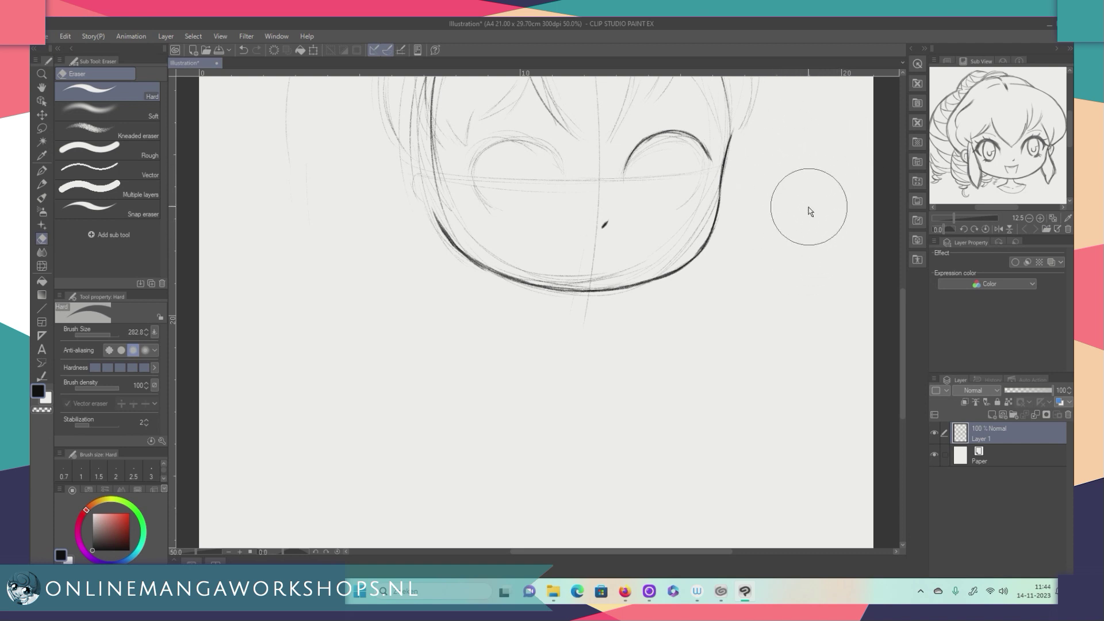
{"action": "left_click", "coordinate": [41, 170]}
{"action": "left_click", "coordinate": [42, 184]}
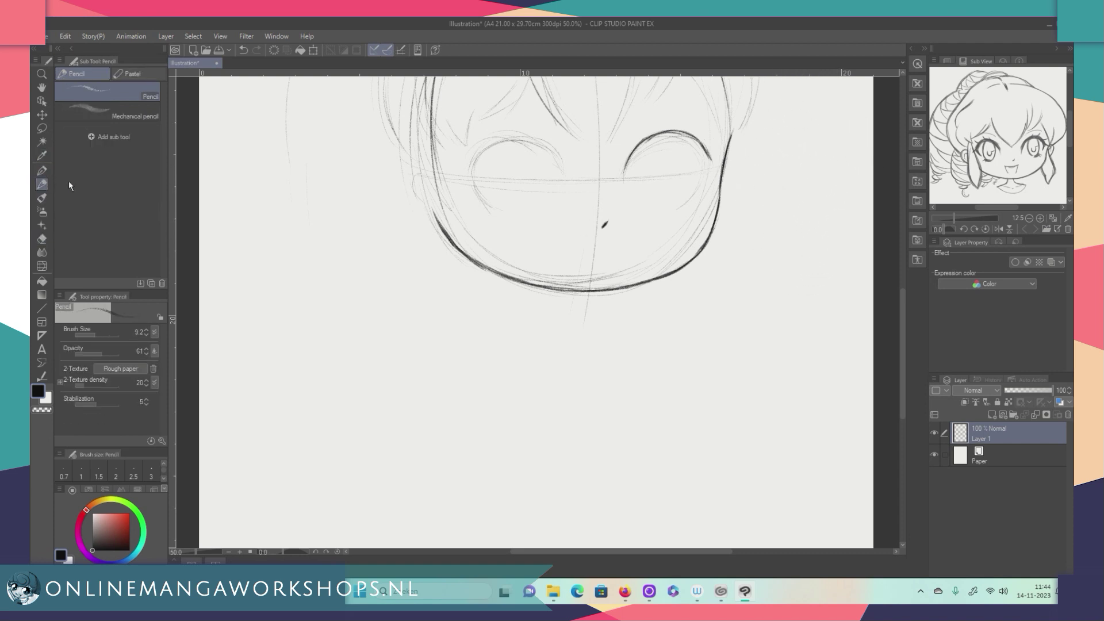
Thicken the right-hand eye's upper lash arc and draw a heavy outer edge running downwards from its outer corner
{"action": "left_click_drag", "start_coordinate": [901, 322], "coordinate": [894, 282]}
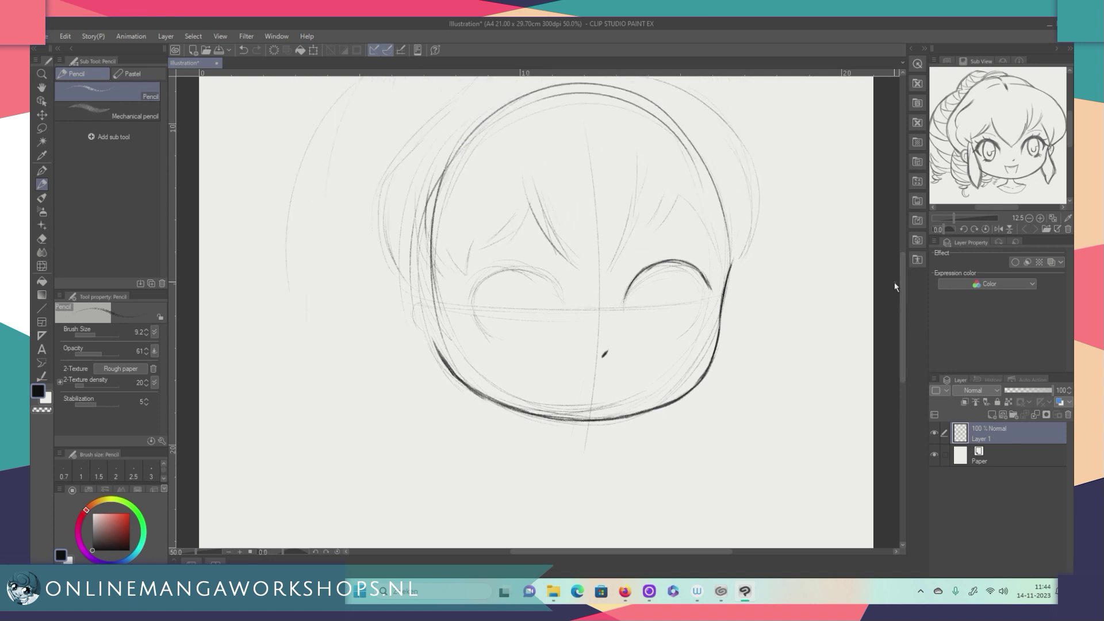
{"action": "mouse_move", "coordinate": [711, 305]}
{"action": "left_mouse_down"}
{"action": "mouse_move", "coordinate": [701, 320]}
{"action": "mouse_move", "coordinate": [710, 296]}
{"action": "left_mouse_up"}
{"action": "mouse_move", "coordinate": [707, 289]}
{"action": "left_mouse_down"}
{"action": "mouse_move", "coordinate": [700, 274]}
{"action": "mouse_move", "coordinate": [715, 292]}
{"action": "left_mouse_up"}
{"action": "left_click_drag", "start_coordinate": [701, 275], "coordinate": [714, 292]}
{"action": "mouse_move", "coordinate": [626, 304]}
{"action": "left_mouse_down"}
{"action": "mouse_move", "coordinate": [653, 275]}
{"action": "mouse_move", "coordinate": [694, 275]}
{"action": "mouse_move", "coordinate": [636, 281]}
{"action": "mouse_move", "coordinate": [628, 309]}
{"action": "mouse_move", "coordinate": [642, 275]}
{"action": "mouse_move", "coordinate": [626, 309]}
{"action": "left_mouse_up"}
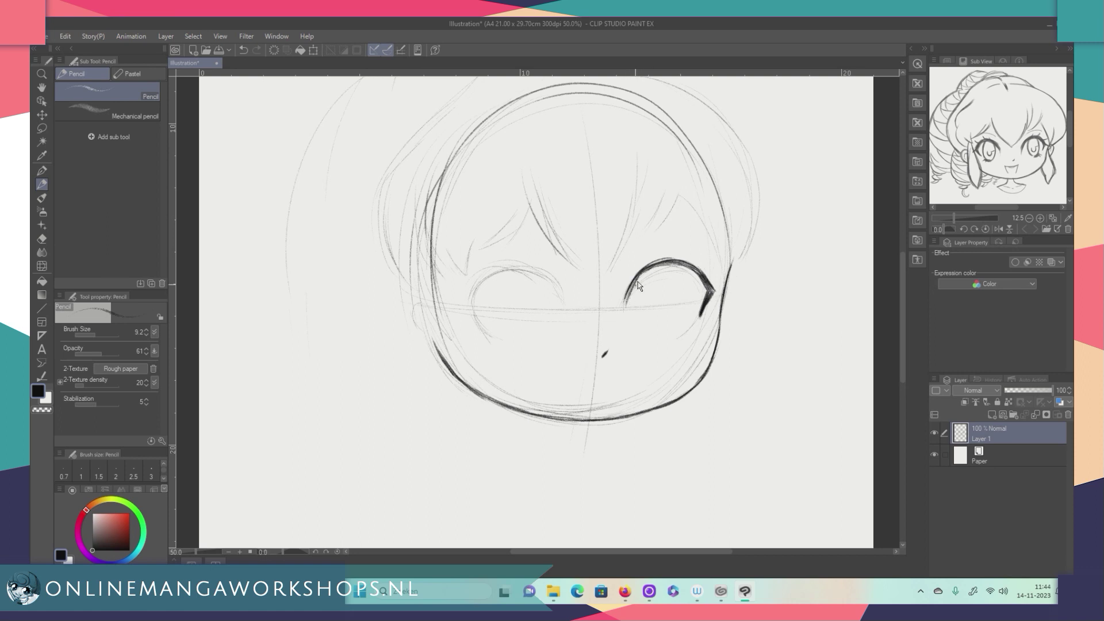
{"action": "left_click_drag", "start_coordinate": [632, 294], "coordinate": [684, 273]}
{"action": "mouse_move", "coordinate": [627, 300]}
{"action": "left_mouse_down"}
{"action": "mouse_move", "coordinate": [681, 260]}
{"action": "mouse_move", "coordinate": [637, 283]}
{"action": "mouse_move", "coordinate": [662, 263]}
{"action": "mouse_move", "coordinate": [644, 274]}
{"action": "mouse_move", "coordinate": [638, 282]}
{"action": "mouse_move", "coordinate": [658, 267]}
{"action": "mouse_move", "coordinate": [633, 299]}
{"action": "left_mouse_up"}
Add pointed lashes at the right-hand eye's outer corner and a short, thick lower lash line beneath it
{"action": "mouse_move", "coordinate": [654, 266]}
{"action": "left_mouse_down"}
{"action": "mouse_move", "coordinate": [711, 286]}
{"action": "mouse_move", "coordinate": [674, 258]}
{"action": "mouse_move", "coordinate": [707, 284]}
{"action": "mouse_move", "coordinate": [683, 260]}
{"action": "mouse_move", "coordinate": [722, 296]}
{"action": "mouse_move", "coordinate": [694, 267]}
{"action": "mouse_move", "coordinate": [716, 293]}
{"action": "mouse_move", "coordinate": [706, 301]}
{"action": "mouse_move", "coordinate": [691, 257]}
{"action": "mouse_move", "coordinate": [722, 292]}
{"action": "mouse_move", "coordinate": [712, 277]}
{"action": "mouse_move", "coordinate": [709, 304]}
{"action": "mouse_move", "coordinate": [720, 275]}
{"action": "mouse_move", "coordinate": [707, 303]}
{"action": "mouse_move", "coordinate": [708, 282]}
{"action": "mouse_move", "coordinate": [714, 290]}
{"action": "mouse_move", "coordinate": [702, 266]}
{"action": "mouse_move", "coordinate": [719, 288]}
{"action": "mouse_move", "coordinate": [694, 266]}
{"action": "mouse_move", "coordinate": [714, 289]}
{"action": "left_mouse_up"}
{"action": "mouse_move", "coordinate": [692, 267]}
{"action": "left_mouse_down"}
{"action": "mouse_move", "coordinate": [726, 288]}
{"action": "mouse_move", "coordinate": [712, 262]}
{"action": "mouse_move", "coordinate": [716, 290]}
{"action": "left_mouse_up"}
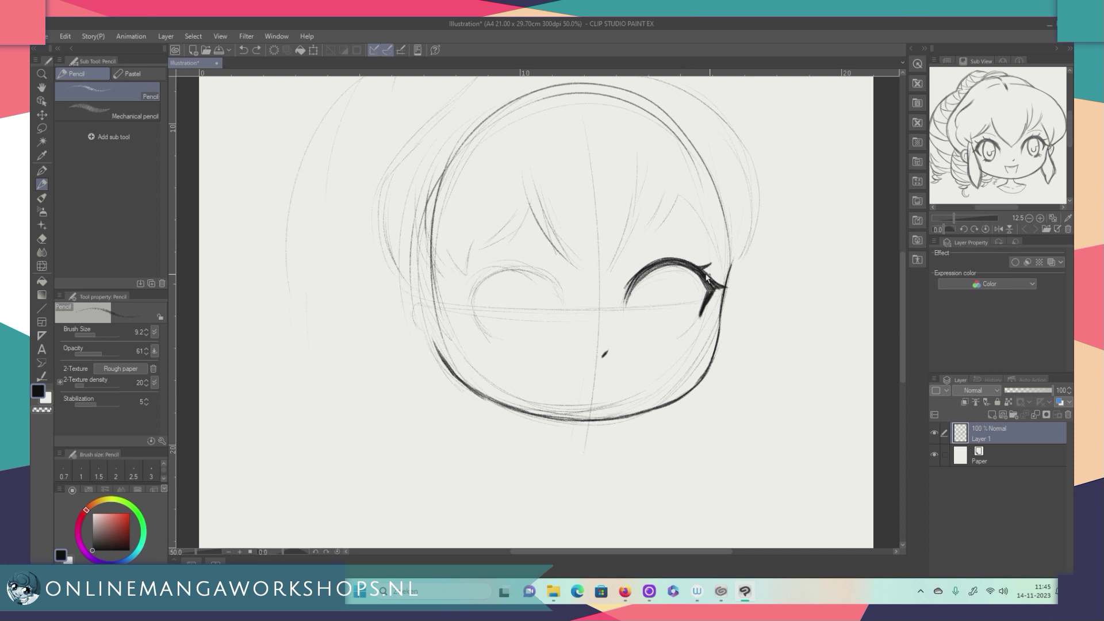
{"action": "left_click_drag", "start_coordinate": [679, 259], "coordinate": [705, 276]}
{"action": "left_click_drag", "start_coordinate": [684, 262], "coordinate": [654, 271]}
{"action": "left_click_drag", "start_coordinate": [689, 335], "coordinate": [674, 339]}
Trace the left-hand eye's upper lash line as an arc over the construction sketch, down to the inner corner
{"action": "left_click", "coordinate": [516, 299]}
{"action": "key", "text": "ctrl+z"}
{"action": "left_click_drag", "start_coordinate": [509, 268], "coordinate": [517, 271]}
{"action": "left_click_drag", "start_coordinate": [478, 278], "coordinate": [536, 269]}
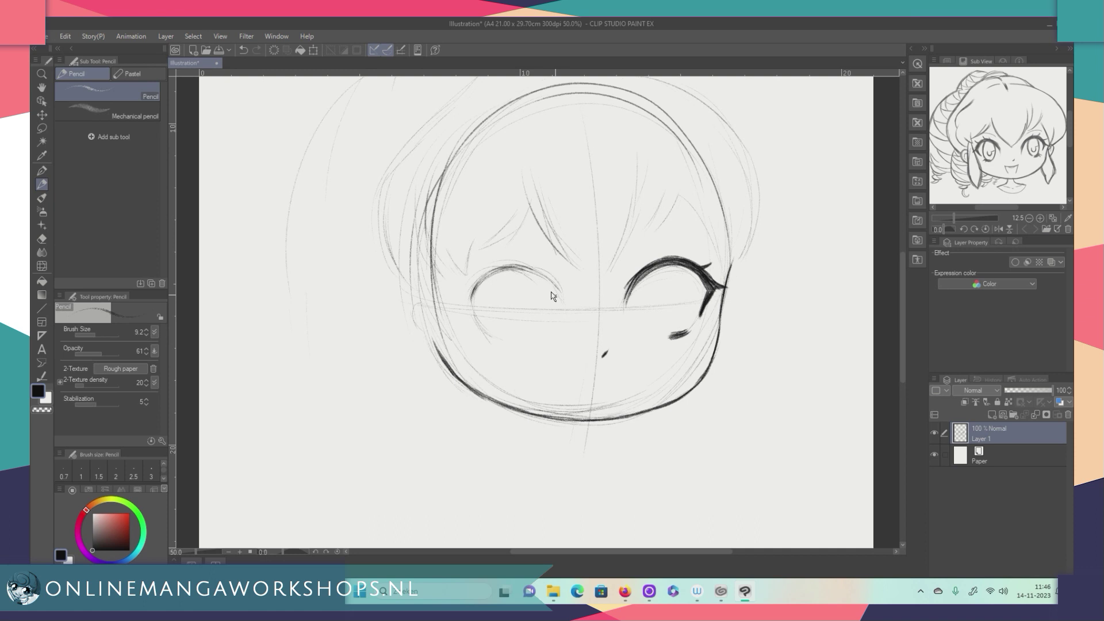
{"action": "mouse_move", "coordinate": [528, 270]}
{"action": "left_mouse_down"}
{"action": "mouse_move", "coordinate": [566, 311]}
{"action": "mouse_move", "coordinate": [519, 266]}
{"action": "mouse_move", "coordinate": [564, 305]}
{"action": "left_mouse_up"}
Thicken the left-hand eye's upper lash arc until it matches the weight of the other eye
{"action": "mouse_move", "coordinate": [476, 284]}
{"action": "left_mouse_down"}
{"action": "mouse_move", "coordinate": [506, 263]}
{"action": "mouse_move", "coordinate": [494, 269]}
{"action": "mouse_move", "coordinate": [546, 277]}
{"action": "mouse_move", "coordinate": [490, 278]}
{"action": "left_mouse_up"}
{"action": "left_click_drag", "start_coordinate": [476, 281], "coordinate": [523, 272]}
{"action": "mouse_move", "coordinate": [476, 288]}
{"action": "left_mouse_down"}
{"action": "mouse_move", "coordinate": [508, 267]}
{"action": "mouse_move", "coordinate": [476, 287]}
{"action": "mouse_move", "coordinate": [534, 271]}
{"action": "mouse_move", "coordinate": [517, 266]}
{"action": "mouse_move", "coordinate": [549, 282]}
{"action": "mouse_move", "coordinate": [497, 268]}
{"action": "mouse_move", "coordinate": [538, 274]}
{"action": "mouse_move", "coordinate": [468, 291]}
{"action": "mouse_move", "coordinate": [508, 266]}
{"action": "mouse_move", "coordinate": [470, 294]}
{"action": "mouse_move", "coordinate": [489, 271]}
{"action": "mouse_move", "coordinate": [471, 309]}
{"action": "mouse_move", "coordinate": [496, 270]}
{"action": "left_mouse_up"}
{"action": "mouse_move", "coordinate": [475, 306]}
{"action": "left_mouse_down"}
{"action": "mouse_move", "coordinate": [482, 268]}
{"action": "mouse_move", "coordinate": [464, 301]}
{"action": "mouse_move", "coordinate": [491, 269]}
{"action": "mouse_move", "coordinate": [467, 299]}
{"action": "mouse_move", "coordinate": [547, 278]}
{"action": "mouse_move", "coordinate": [519, 264]}
{"action": "mouse_move", "coordinate": [553, 281]}
{"action": "mouse_move", "coordinate": [535, 263]}
{"action": "mouse_move", "coordinate": [523, 267]}
{"action": "mouse_move", "coordinate": [562, 288]}
{"action": "mouse_move", "coordinate": [532, 271]}
{"action": "mouse_move", "coordinate": [563, 308]}
{"action": "left_mouse_up"}
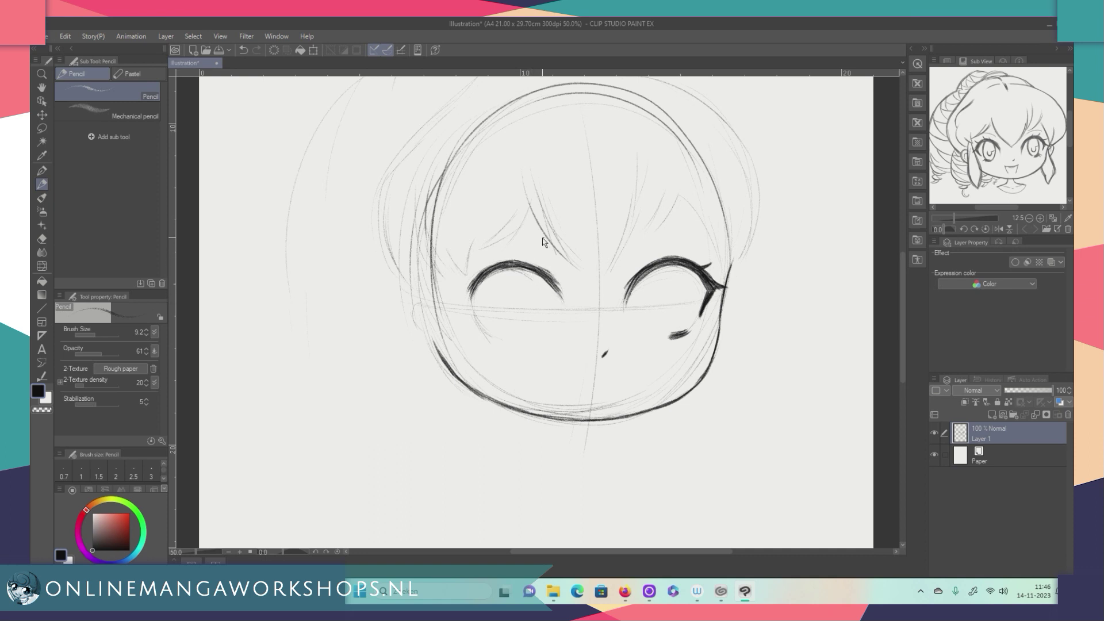
{"action": "mouse_move", "coordinate": [520, 270]}
{"action": "left_mouse_down"}
{"action": "mouse_move", "coordinate": [543, 274]}
{"action": "mouse_move", "coordinate": [491, 272]}
{"action": "mouse_move", "coordinate": [514, 268]}
{"action": "left_mouse_up"}
Draw the left-hand eye's outer corner as a heavy, pointed edge angled downwards and inwards
{"action": "left_click_drag", "start_coordinate": [481, 328], "coordinate": [470, 306]}
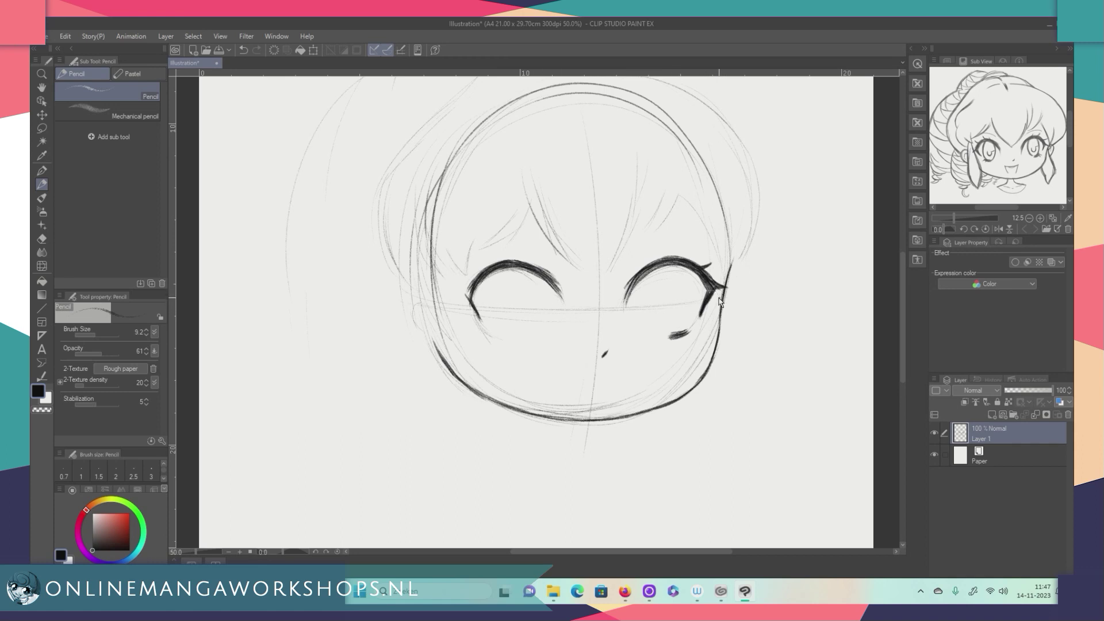
{"action": "left_click_drag", "start_coordinate": [722, 286], "coordinate": [714, 291]}
{"action": "left_click_drag", "start_coordinate": [464, 290], "coordinate": [477, 315]}
{"action": "left_click_drag", "start_coordinate": [464, 291], "coordinate": [478, 316]}
{"action": "left_click_drag", "start_coordinate": [465, 292], "coordinate": [478, 318]}
{"action": "left_click_drag", "start_coordinate": [465, 295], "coordinate": [482, 325]}
{"action": "key", "text": "ctrl+z"}
Draw a short lower lash line for the left-hand eye and shift it slightly lower using a lasso selection
{"action": "left_click_drag", "start_coordinate": [494, 333], "coordinate": [517, 338]}
{"action": "left_click", "coordinate": [596, 374]}
{"action": "left_click", "coordinate": [43, 127]}
{"action": "mouse_move", "coordinate": [526, 338]}
{"action": "left_mouse_down"}
{"action": "mouse_move", "coordinate": [492, 327]}
{"action": "mouse_move", "coordinate": [488, 339]}
{"action": "mouse_move", "coordinate": [526, 345]}
{"action": "left_mouse_up"}
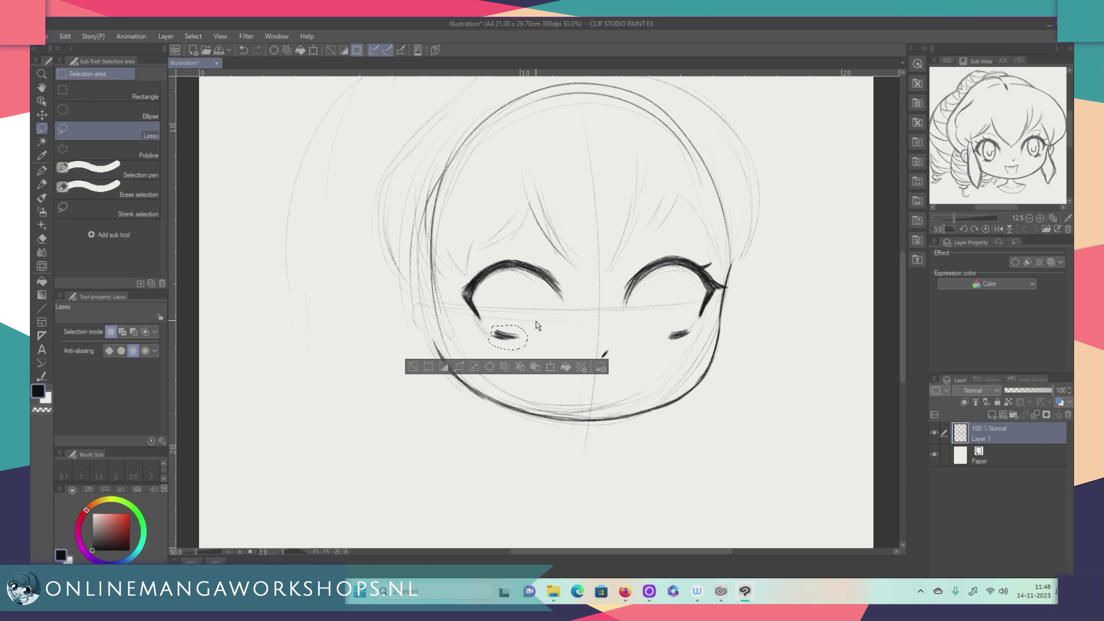
{"action": "left_click", "coordinate": [43, 114]}
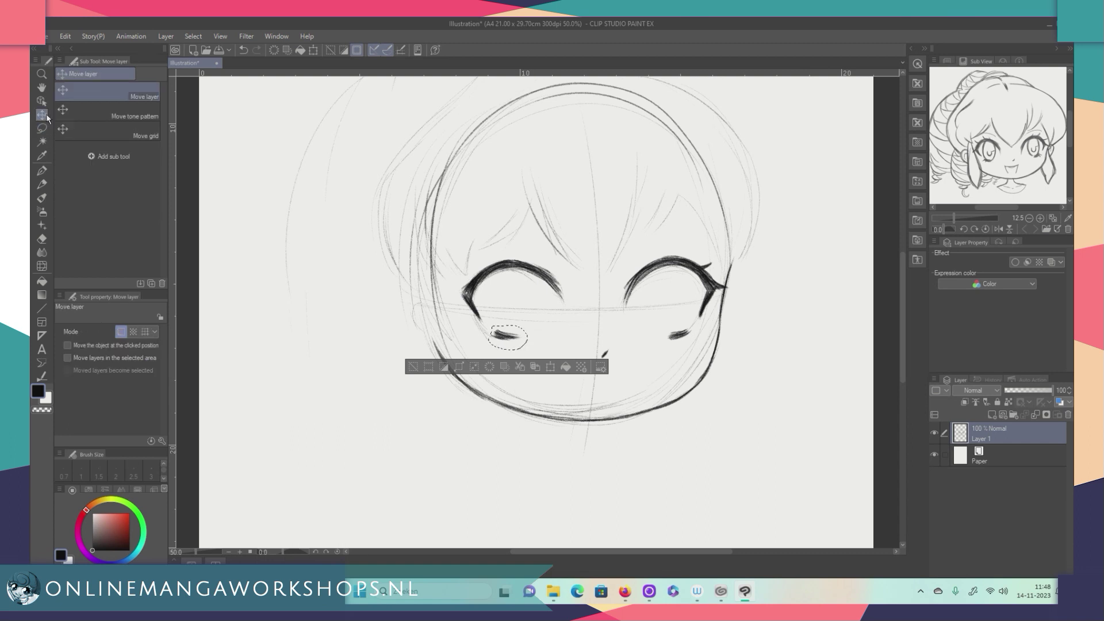
{"action": "left_click_drag", "start_coordinate": [506, 343], "coordinate": [504, 342]}
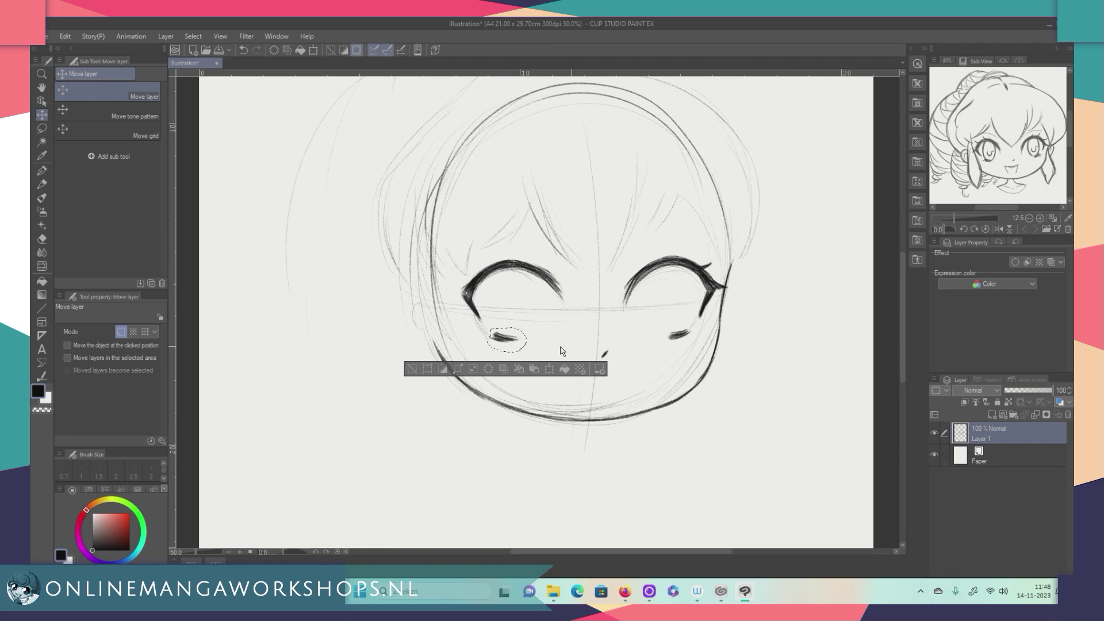
{"action": "left_click", "coordinate": [411, 373]}
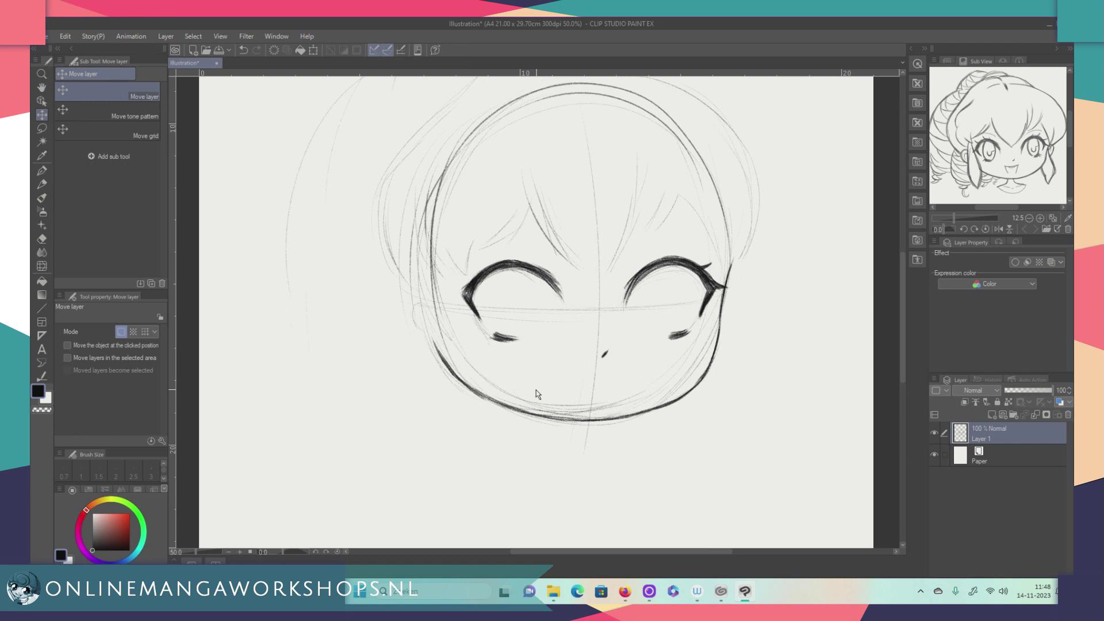
{"action": "left_click", "coordinate": [41, 184]}
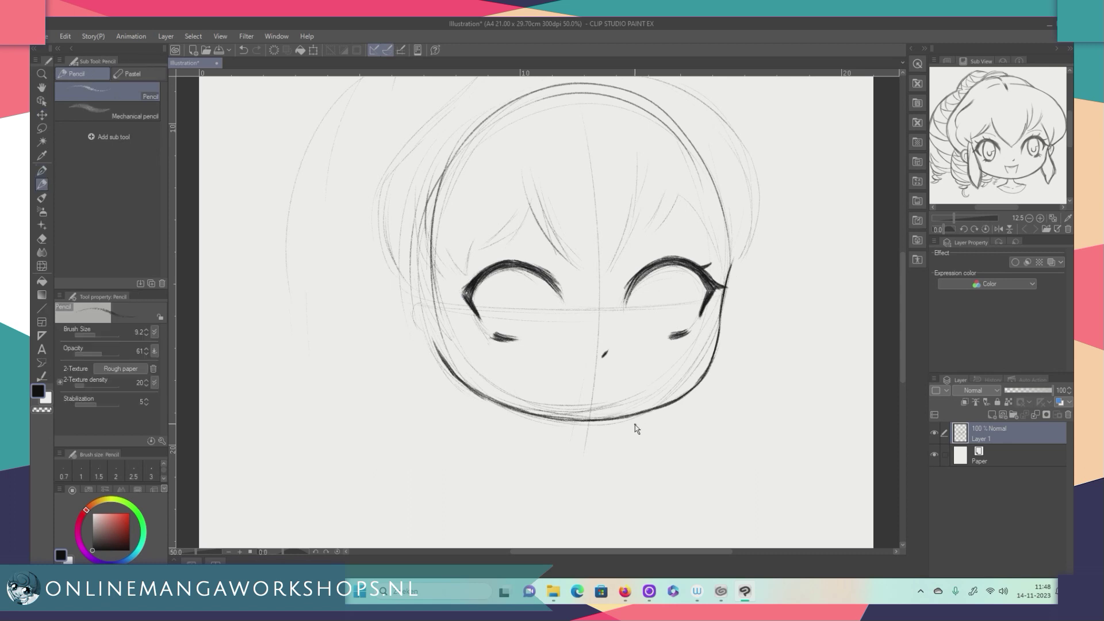
Add short spiky lashes along the upper lash lines of both eyes
{"action": "mouse_move", "coordinate": [467, 289]}
{"action": "left_mouse_down"}
{"action": "mouse_move", "coordinate": [444, 301]}
{"action": "mouse_move", "coordinate": [471, 296]}
{"action": "mouse_move", "coordinate": [472, 292]}
{"action": "left_mouse_up"}
{"action": "left_click_drag", "start_coordinate": [461, 270], "coordinate": [468, 277]}
{"action": "left_click_drag", "start_coordinate": [514, 257], "coordinate": [515, 263]}
{"action": "mouse_move", "coordinate": [678, 260]}
{"action": "left_mouse_down"}
{"action": "mouse_move", "coordinate": [684, 251]}
{"action": "mouse_move", "coordinate": [665, 251]}
{"action": "left_mouse_up"}
{"action": "left_click_drag", "start_coordinate": [772, 272], "coordinate": [804, 243]}
{"action": "left_click_drag", "start_coordinate": [784, 278], "coordinate": [806, 245]}
{"action": "key", "text": "ctrl+z"}
{"action": "key", "text": "ctrl+z"}
{"action": "key", "text": "ctrl+z"}
Draw a tall oval iris in the right-hand eye, reaching from the upper lash line to the lower one
{"action": "left_click", "coordinate": [734, 329]}
{"action": "left_click_drag", "start_coordinate": [652, 302], "coordinate": [661, 336]}
{"action": "mouse_move", "coordinate": [648, 294]}
{"action": "left_mouse_down"}
{"action": "mouse_move", "coordinate": [649, 322]}
{"action": "mouse_move", "coordinate": [652, 302]}
{"action": "mouse_move", "coordinate": [656, 331]}
{"action": "mouse_move", "coordinate": [681, 327]}
{"action": "mouse_move", "coordinate": [679, 336]}
{"action": "left_mouse_up"}
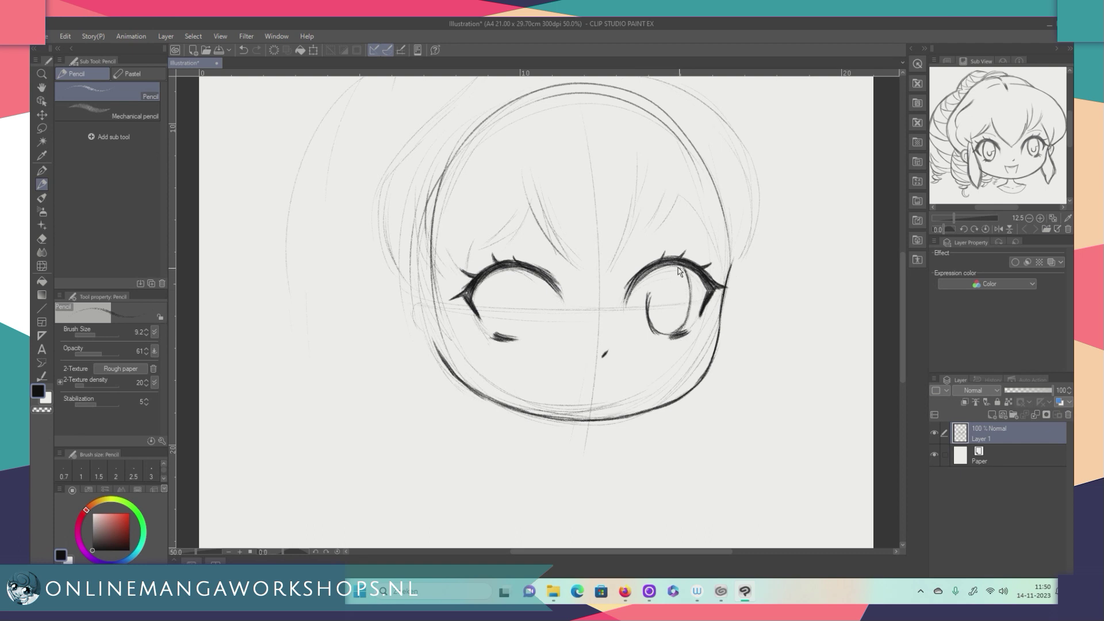
{"action": "left_click_drag", "start_coordinate": [676, 265], "coordinate": [691, 316]}
{"action": "left_click_drag", "start_coordinate": [650, 274], "coordinate": [647, 306]}
{"action": "mouse_move", "coordinate": [648, 319]}
{"action": "left_mouse_down"}
{"action": "mouse_move", "coordinate": [667, 339]}
{"action": "mouse_move", "coordinate": [687, 325]}
{"action": "mouse_move", "coordinate": [672, 265]}
{"action": "left_mouse_up"}
Sketch the bottom curve and inner side of a matching oval iris in the left-hand eye
{"action": "left_click", "coordinate": [536, 333]}
{"action": "left_click_drag", "start_coordinate": [491, 312], "coordinate": [496, 336]}
{"action": "left_click", "coordinate": [516, 365]}
{"action": "key", "text": "ctrl+z"}
{"action": "left_click_drag", "start_coordinate": [518, 340], "coordinate": [528, 320]}
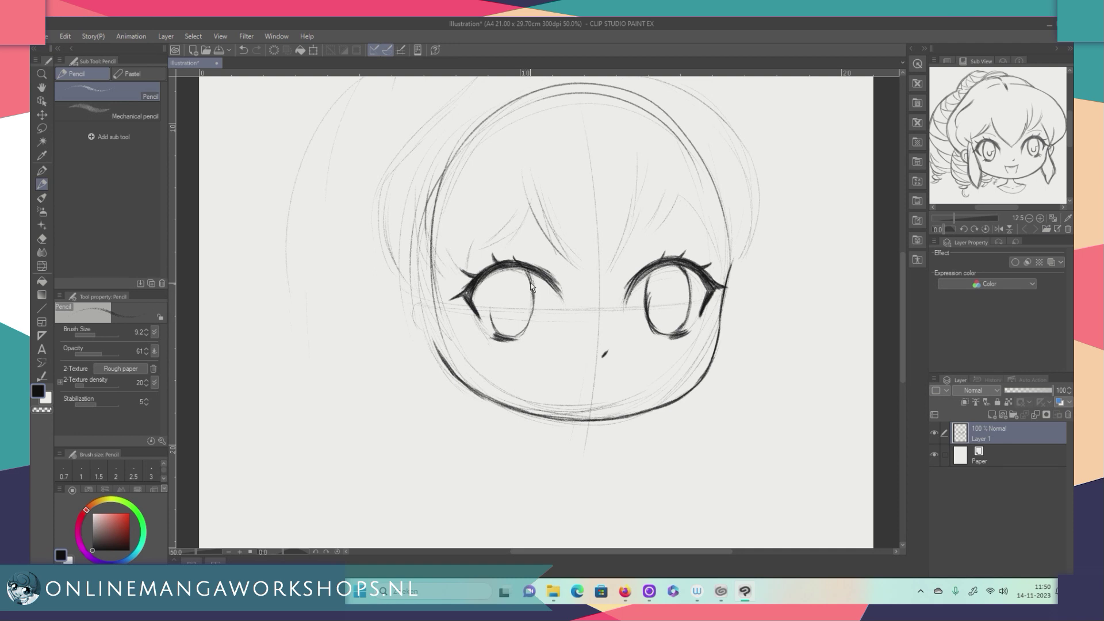
{"action": "mouse_move", "coordinate": [532, 275]}
{"action": "left_mouse_down"}
{"action": "mouse_move", "coordinate": [527, 325]}
{"action": "mouse_move", "coordinate": [531, 300]}
{"action": "left_mouse_up"}
Close the left-hand eye's oval iris by drawing its outer side up to the lash line
{"action": "left_click_drag", "start_coordinate": [493, 275], "coordinate": [497, 329]}
{"action": "key", "text": "ctrl+z"}
{"action": "left_click", "coordinate": [503, 270]}
{"action": "left_click_drag", "start_coordinate": [498, 279], "coordinate": [493, 331]}
{"action": "left_click", "coordinate": [534, 249]}
Clean up the right-hand eye's iris outline with the Soft eraser at size 15
{"action": "key", "text": "e"}
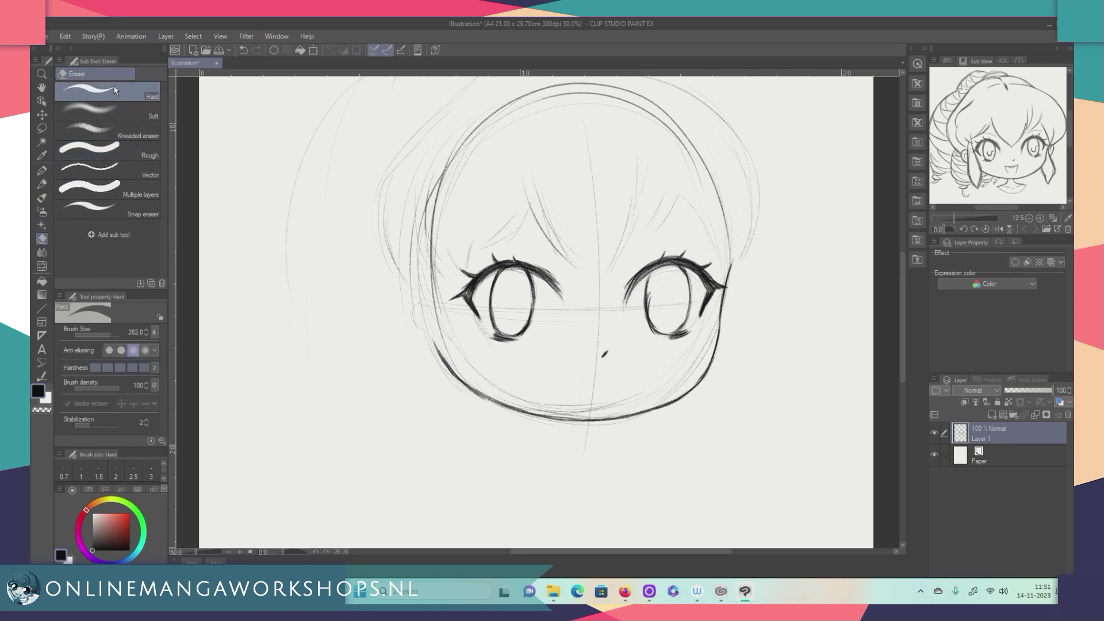
{"action": "left_click", "coordinate": [104, 334]}
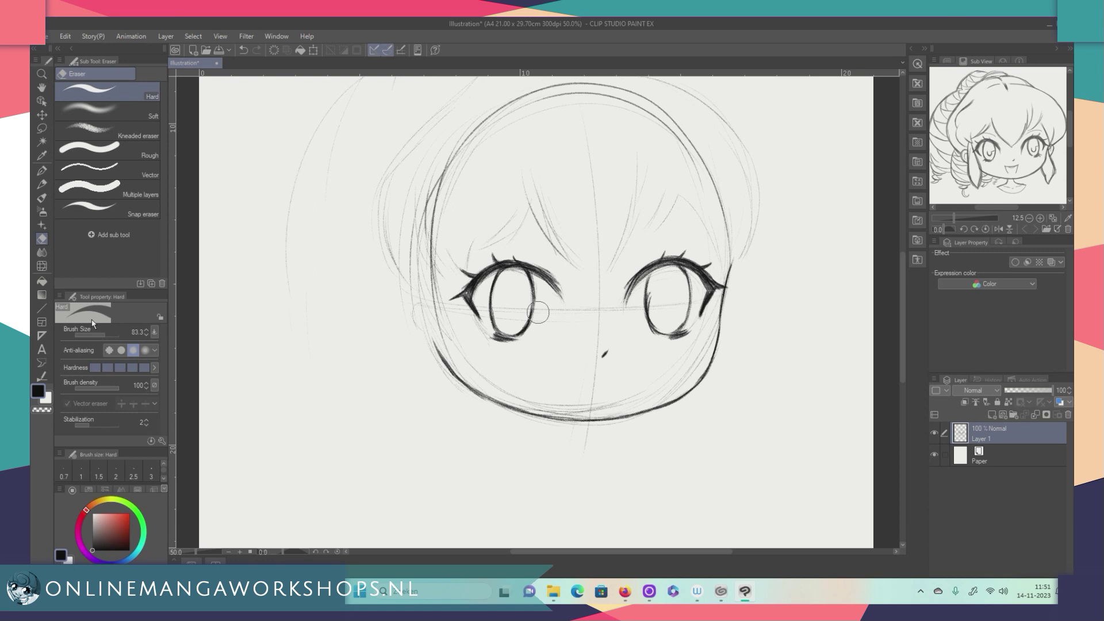
{"action": "left_click", "coordinate": [119, 112]}
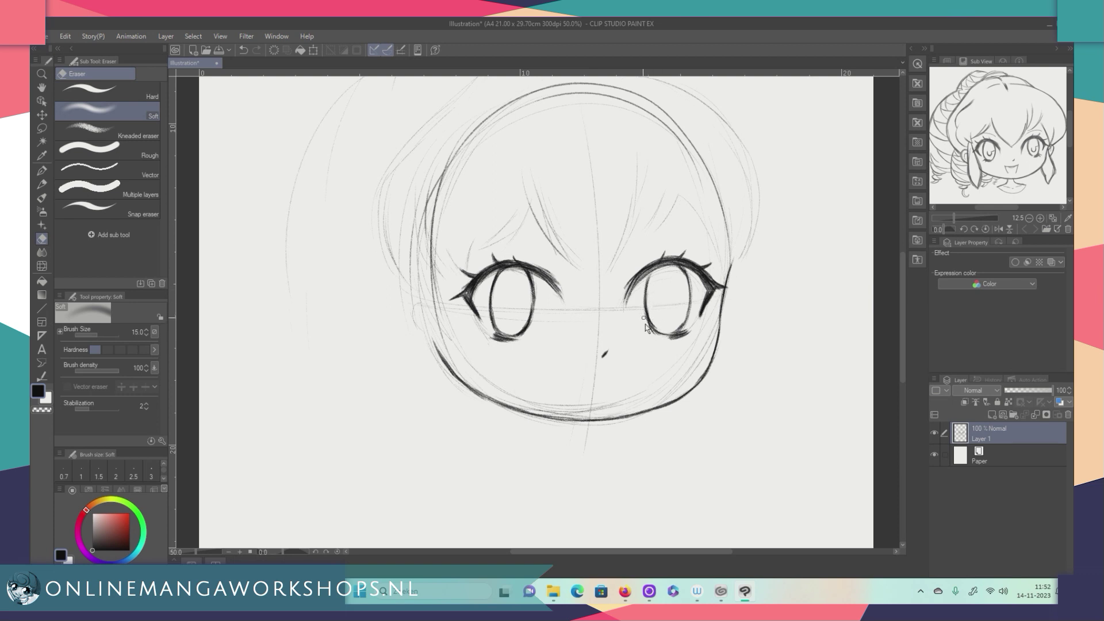
{"action": "left_click", "coordinate": [240, 551]}
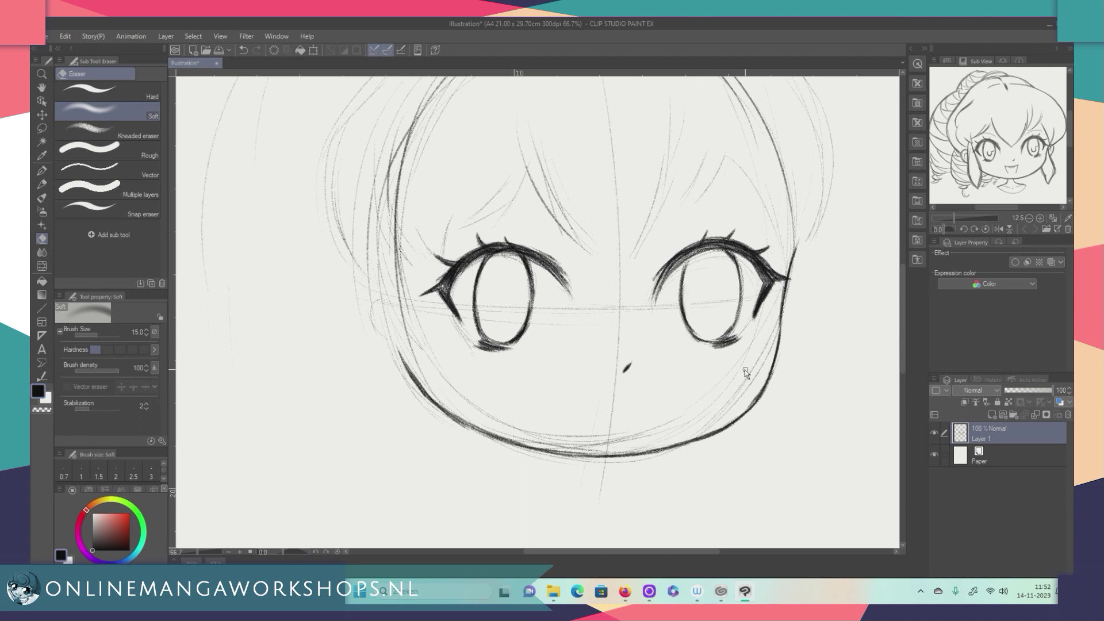
{"action": "left_click", "coordinate": [107, 131]}
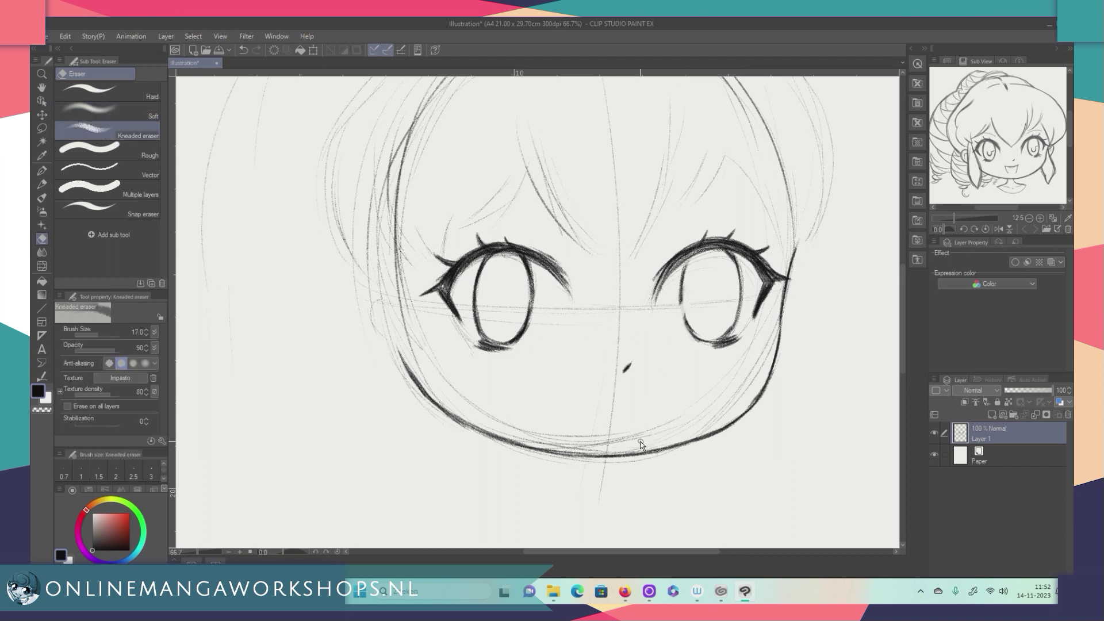
{"action": "key", "text": "ctrl+z"}
{"action": "left_click", "coordinate": [115, 99]}
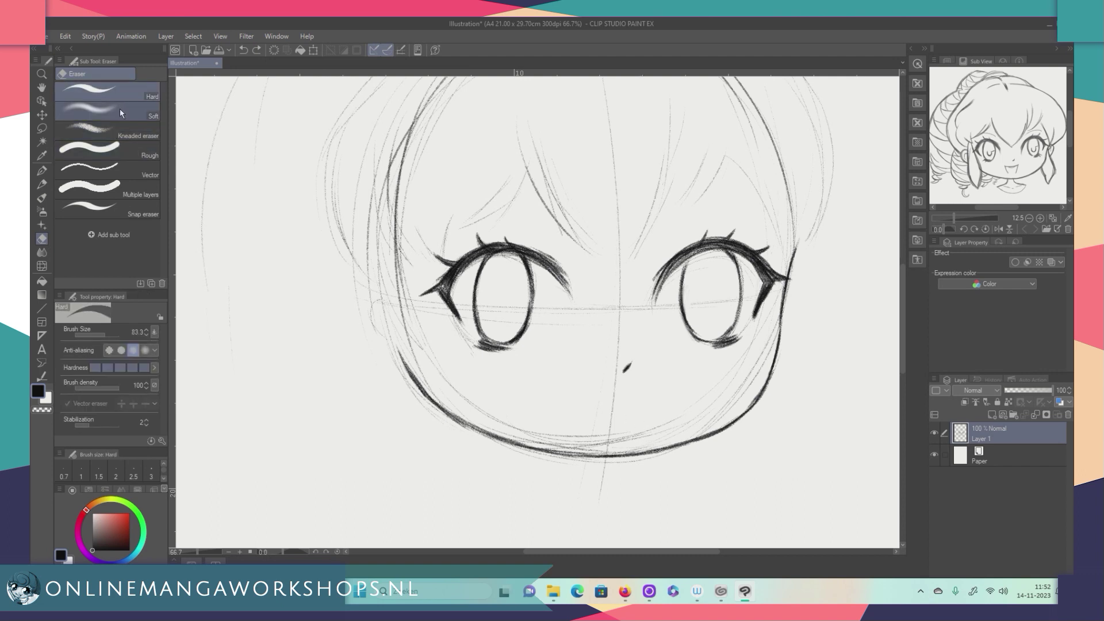
{"action": "left_click", "coordinate": [120, 108]}
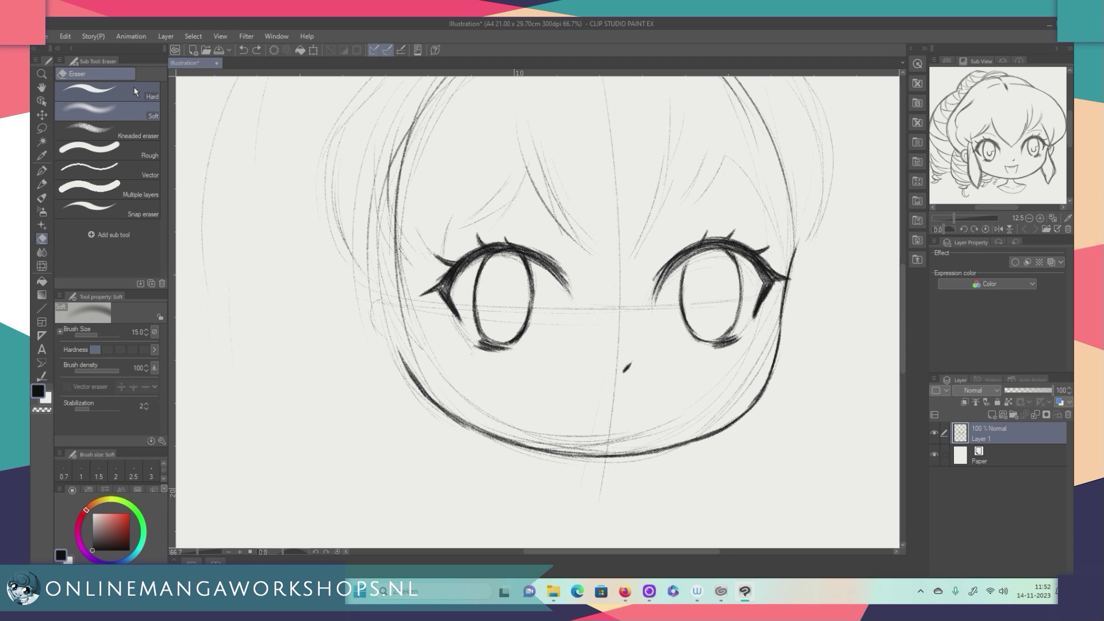
Redraw and darken the lower edge of the right-hand eye's iris outline with the Pencil
{"action": "left_click", "coordinate": [42, 184]}
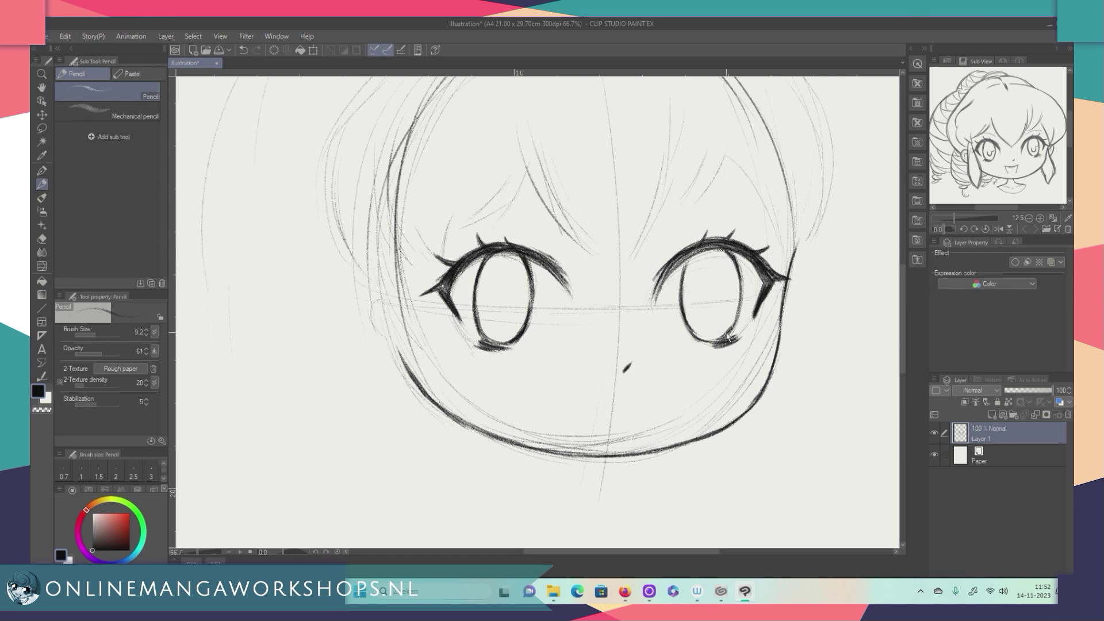
{"action": "left_click_drag", "start_coordinate": [717, 345], "coordinate": [734, 327]}
{"action": "key", "text": "ctrl+z"}
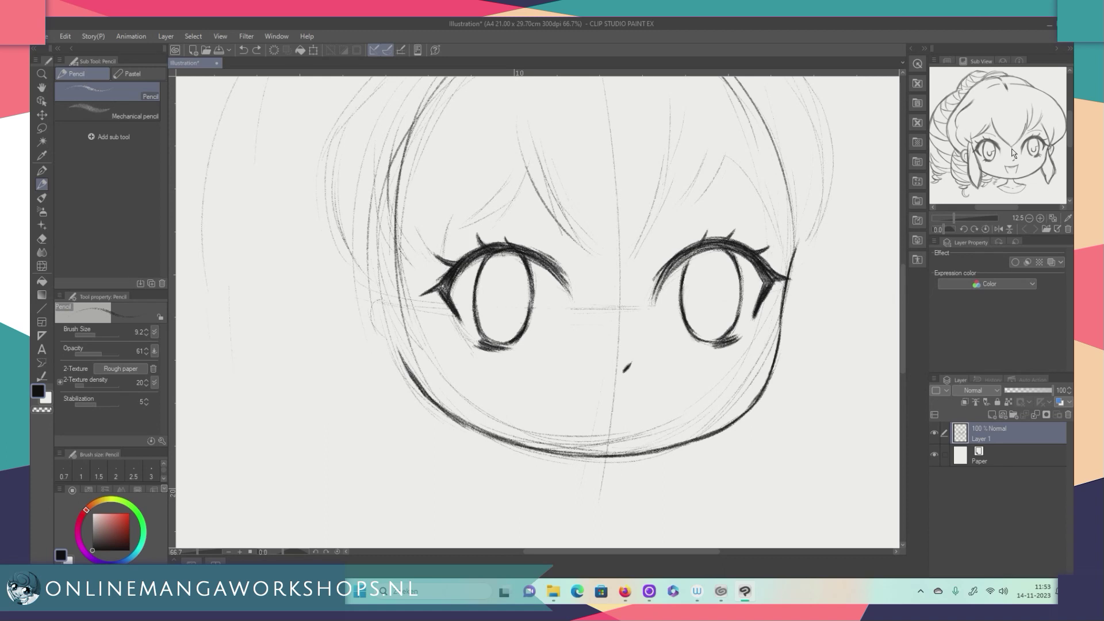
{"action": "left_click", "coordinate": [697, 340]}
{"action": "left_click_drag", "start_coordinate": [690, 336], "coordinate": [717, 343]}
{"action": "left_click_drag", "start_coordinate": [727, 338], "coordinate": [737, 330]}
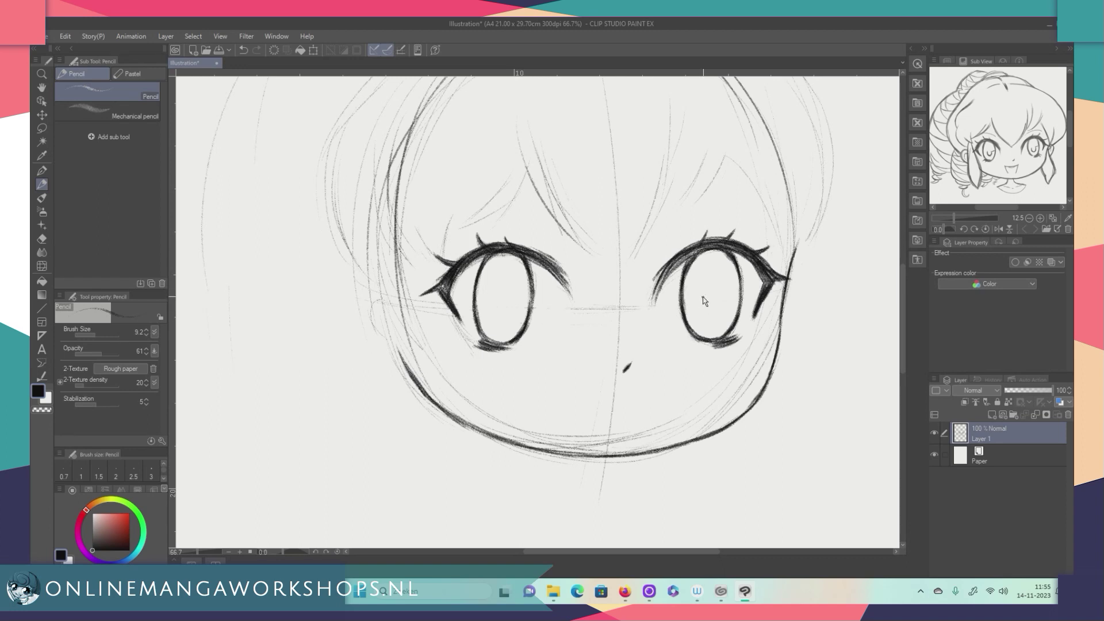
Sketch a small U-shaped pupil mark with a short side line inside each iris
{"action": "mouse_move", "coordinate": [701, 306]}
{"action": "left_mouse_down"}
{"action": "mouse_move", "coordinate": [707, 317]}
{"action": "mouse_move", "coordinate": [718, 306]}
{"action": "mouse_move", "coordinate": [717, 315]}
{"action": "mouse_move", "coordinate": [701, 307]}
{"action": "left_mouse_up"}
{"action": "left_click_drag", "start_coordinate": [493, 311], "coordinate": [510, 311]}
{"action": "left_click_drag", "start_coordinate": [508, 310], "coordinate": [509, 310]}
{"action": "key", "text": "ctrl+z"}
Draw an open smiling mouth below the nose with a curved upper line and two sides slanting inwards
{"action": "left_click_drag", "start_coordinate": [640, 390], "coordinate": [632, 393]}
{"action": "left_click_drag", "start_coordinate": [642, 391], "coordinate": [631, 427]}
{"action": "left_click_drag", "start_coordinate": [586, 388], "coordinate": [589, 415]}
Sketch an enlarged example of the open mouth's curved upper line and side beside the face
{"action": "mouse_move", "coordinate": [788, 370]}
{"action": "left_mouse_down"}
{"action": "mouse_move", "coordinate": [860, 370]}
{"action": "mouse_move", "coordinate": [833, 370]}
{"action": "mouse_move", "coordinate": [856, 364]}
{"action": "left_mouse_up"}
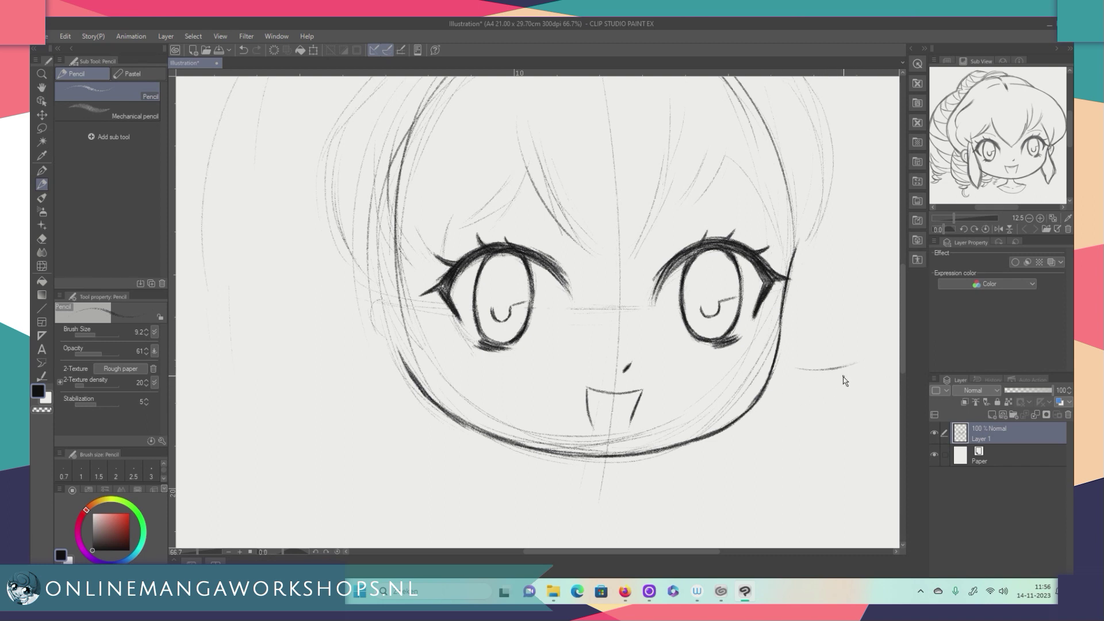
{"action": "key", "text": "ctrl+z"}
{"action": "left_click_drag", "start_coordinate": [794, 361], "coordinate": [871, 358]}
{"action": "left_click", "coordinate": [790, 365]}
{"action": "left_click_drag", "start_coordinate": [870, 361], "coordinate": [866, 401]}
{"action": "left_click_drag", "start_coordinate": [870, 360], "coordinate": [866, 411]}
{"action": "key", "text": "ctrl+z"}
{"action": "left_click_drag", "start_coordinate": [870, 361], "coordinate": [866, 409]}
{"action": "left_click_drag", "start_coordinate": [838, 396], "coordinate": [854, 397]}
{"action": "mouse_move", "coordinate": [871, 369]}
{"action": "left_mouse_down"}
{"action": "mouse_move", "coordinate": [865, 406]}
{"action": "mouse_move", "coordinate": [842, 385]}
{"action": "mouse_move", "coordinate": [859, 370]}
{"action": "mouse_move", "coordinate": [834, 371]}
{"action": "mouse_move", "coordinate": [859, 360]}
{"action": "mouse_move", "coordinate": [788, 385]}
{"action": "left_mouse_up"}
{"action": "mouse_move", "coordinate": [804, 333]}
{"action": "left_mouse_down"}
{"action": "mouse_move", "coordinate": [854, 346]}
{"action": "mouse_move", "coordinate": [868, 327]}
{"action": "mouse_move", "coordinate": [808, 336]}
{"action": "mouse_move", "coordinate": [853, 333]}
{"action": "left_mouse_up"}
Add a small curved teeth line just under the mouth's upper line
{"action": "left_click_drag", "start_coordinate": [606, 393], "coordinate": [627, 395]}
{"action": "key", "text": "ctrl+z"}
{"action": "key", "text": "ctrl+z"}
Review the whole head at a smaller scale and compare its proportions with the reference
{"action": "left_click_drag", "start_coordinate": [901, 368], "coordinate": [902, 354]}
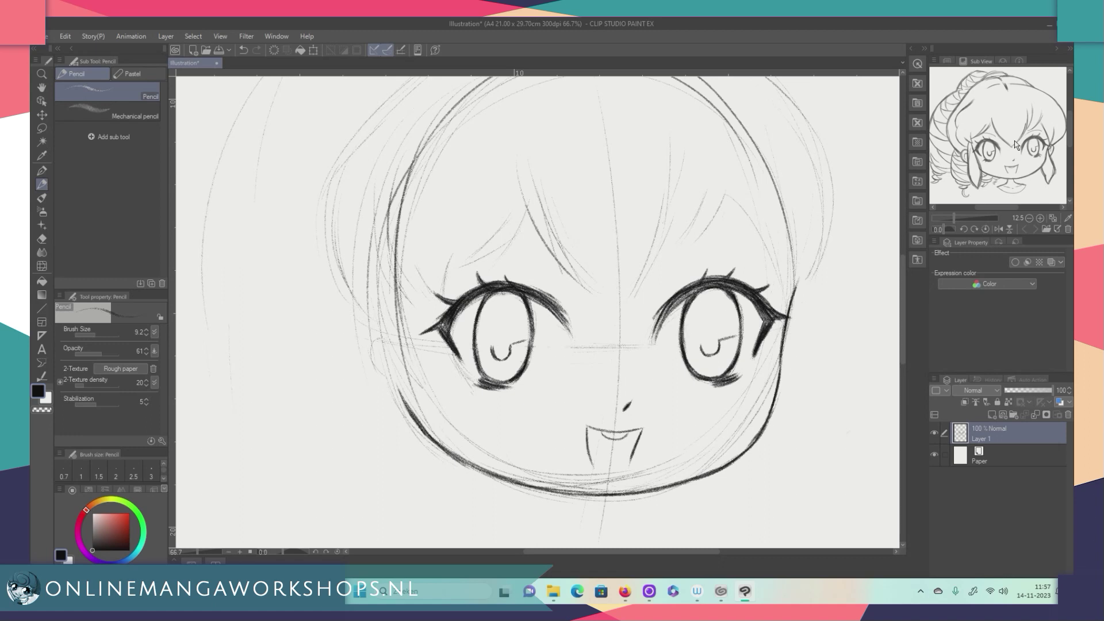
{"action": "mouse_move", "coordinate": [902, 302]}
{"action": "left_mouse_down"}
{"action": "mouse_move", "coordinate": [904, 319]}
{"action": "mouse_move", "coordinate": [902, 300]}
{"action": "left_mouse_up"}
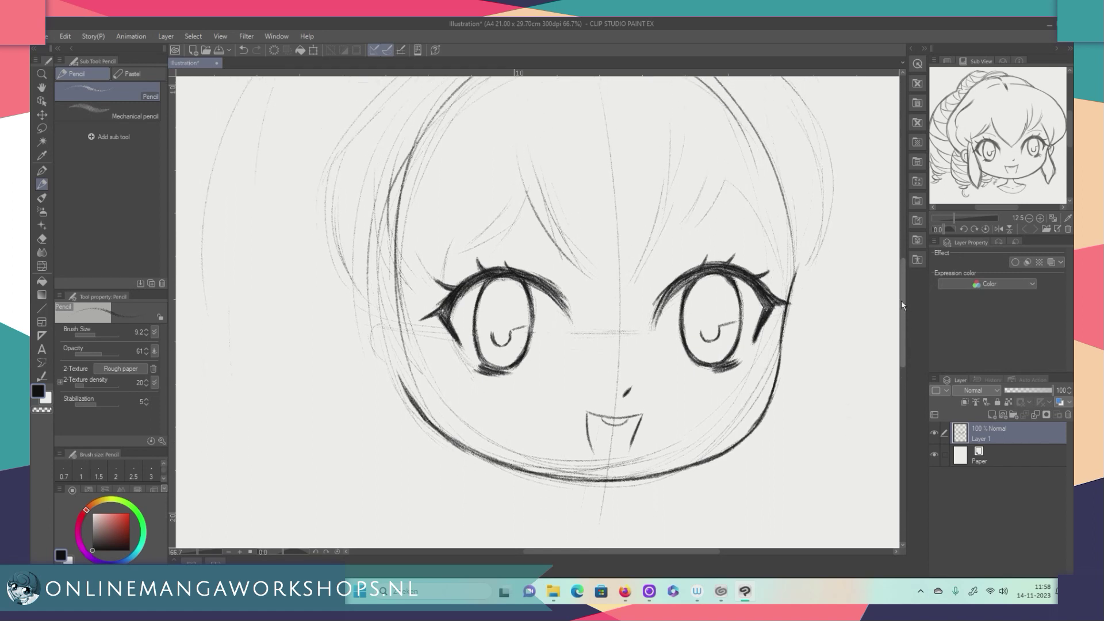
{"action": "left_click", "coordinate": [229, 551]}
{"action": "left_click", "coordinate": [229, 551]}
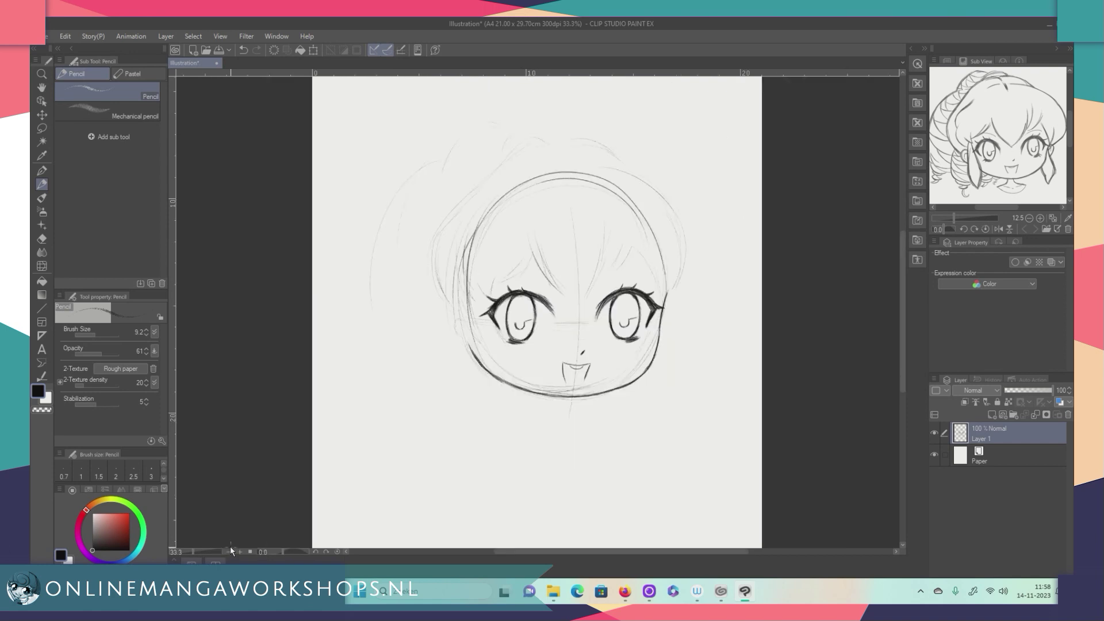
{"action": "left_click_drag", "start_coordinate": [902, 383], "coordinate": [892, 361]}
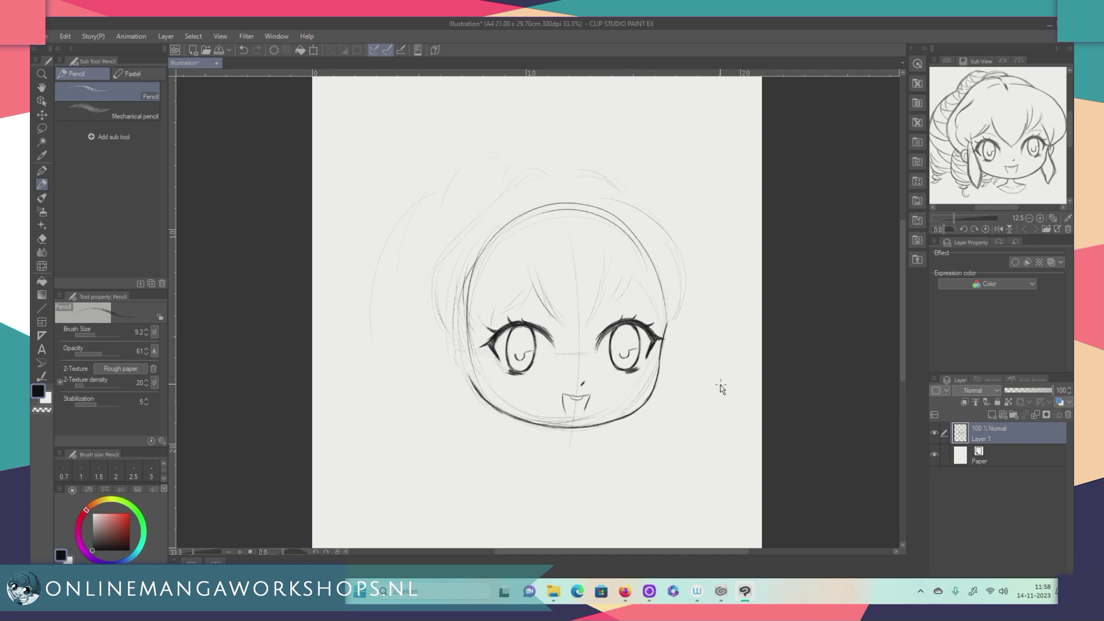
{"action": "left_click", "coordinate": [239, 551]}
{"action": "scroll", "coordinate": [901, 357], "scroll_direction": "down", "scroll_amount": 1}
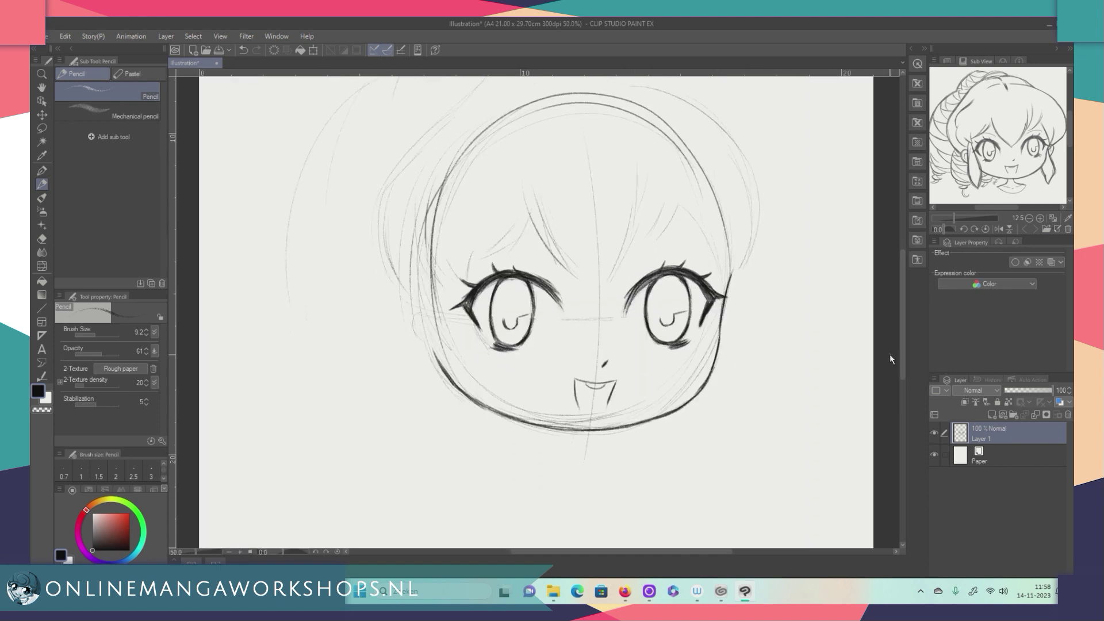
Clear the right-hand cheek line between the outer eye corner and the chin
{"action": "left_click_drag", "start_coordinate": [722, 342], "coordinate": [701, 390]}
{"action": "key", "text": "ctrl+z"}
{"action": "key", "text": "ctrl+z"}
{"action": "key", "text": "ctrl+z"}
{"action": "mouse_move", "coordinate": [724, 295]}
{"action": "left_mouse_down"}
{"action": "mouse_move", "coordinate": [719, 348]}
{"action": "mouse_move", "coordinate": [718, 337]}
{"action": "left_mouse_up"}
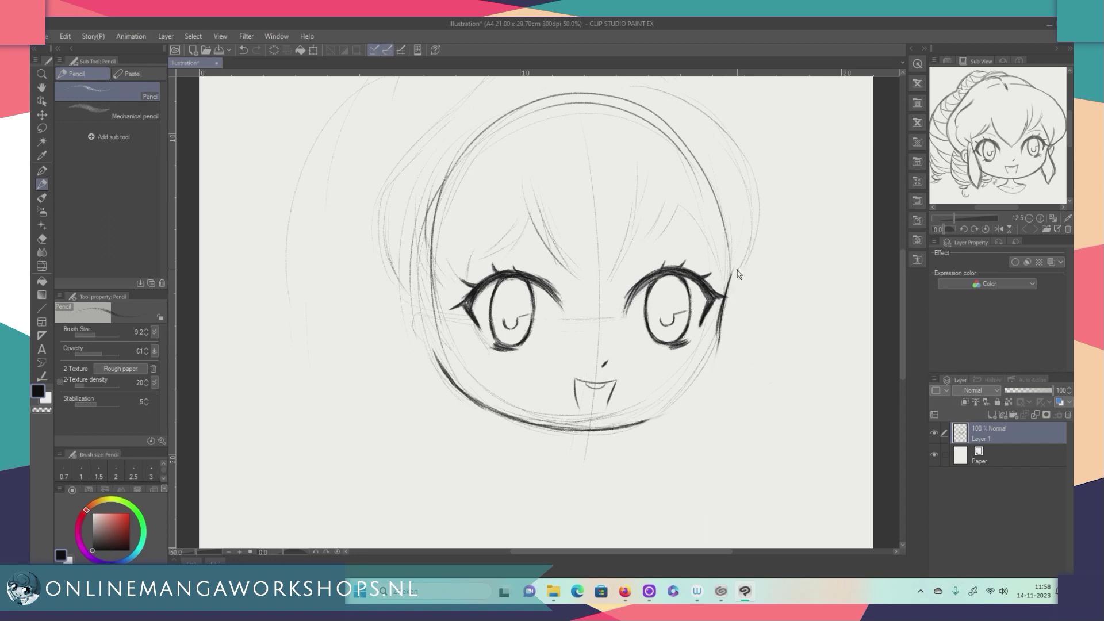
{"action": "key", "text": "ctrl+z"}
Redraw the right-hand cheek with a slight inward dip below the eye and a rounded curve into the chin
{"action": "left_click_drag", "start_coordinate": [728, 298], "coordinate": [698, 396]}
{"action": "mouse_move", "coordinate": [661, 415]}
{"action": "left_mouse_down"}
{"action": "mouse_move", "coordinate": [703, 380]}
{"action": "mouse_move", "coordinate": [678, 407]}
{"action": "left_mouse_up"}
{"action": "left_click_drag", "start_coordinate": [718, 348], "coordinate": [671, 414]}
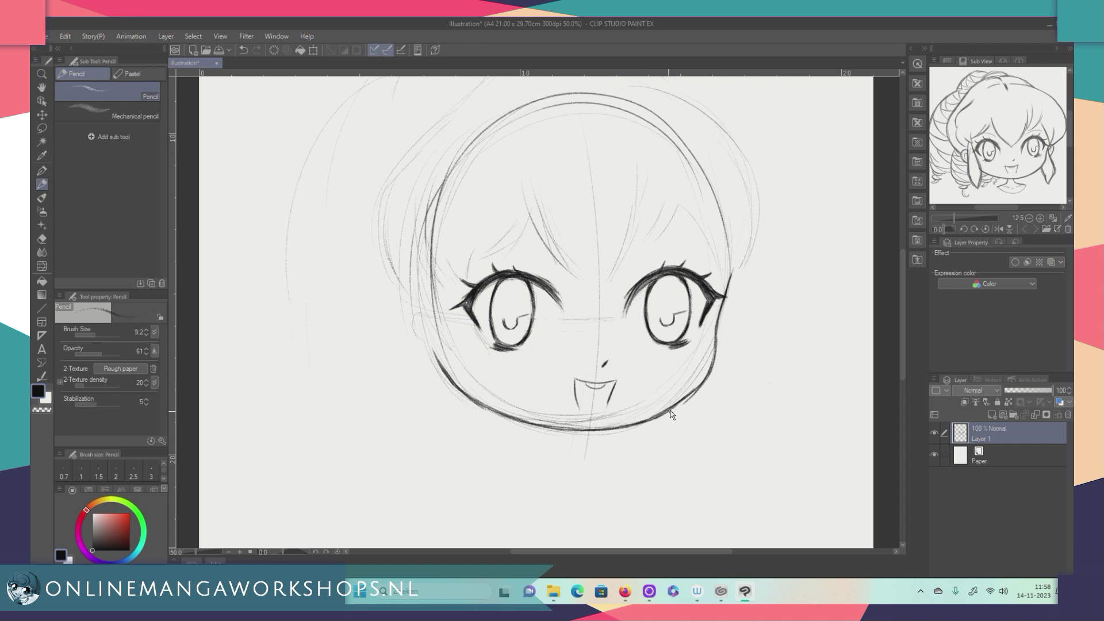
{"action": "mouse_move", "coordinate": [718, 350]}
{"action": "left_mouse_down"}
{"action": "mouse_move", "coordinate": [696, 393]}
{"action": "mouse_move", "coordinate": [661, 418]}
{"action": "left_mouse_up"}
{"action": "mouse_move", "coordinate": [705, 382]}
{"action": "left_mouse_down"}
{"action": "mouse_move", "coordinate": [718, 348]}
{"action": "mouse_move", "coordinate": [711, 371]}
{"action": "mouse_move", "coordinate": [720, 368]}
{"action": "left_mouse_up"}
{"action": "mouse_move", "coordinate": [670, 411]}
{"action": "left_mouse_down"}
{"action": "mouse_move", "coordinate": [717, 368]}
{"action": "mouse_move", "coordinate": [668, 417]}
{"action": "left_mouse_up"}
{"action": "left_click_drag", "start_coordinate": [899, 343], "coordinate": [903, 330]}
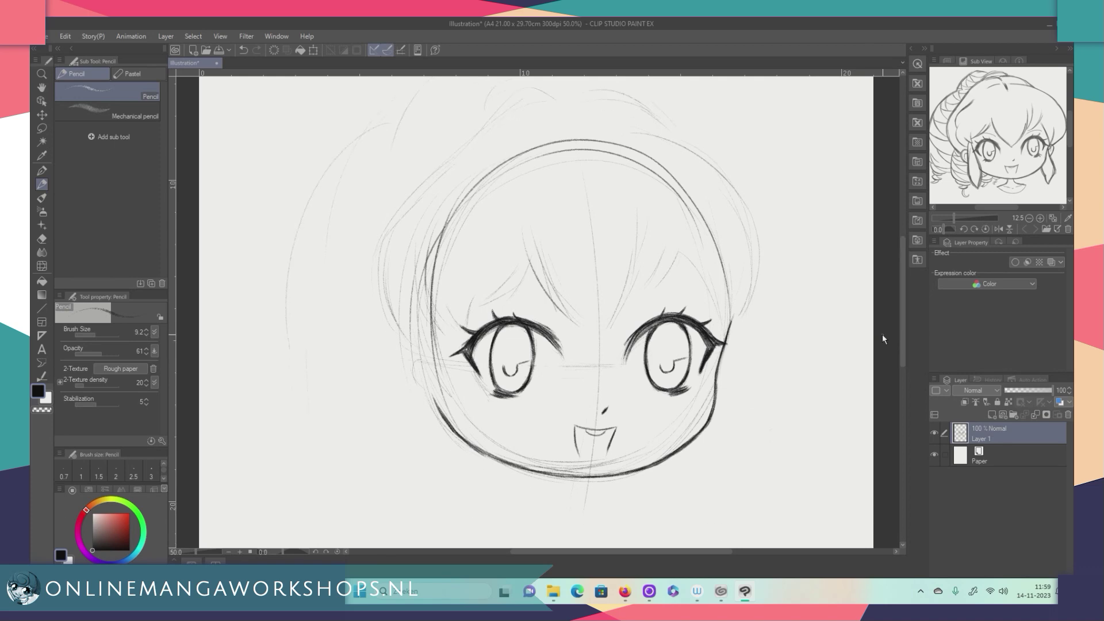
{"action": "left_click_drag", "start_coordinate": [901, 354], "coordinate": [896, 356]}
{"action": "left_click_drag", "start_coordinate": [602, 414], "coordinate": [607, 408]}
{"action": "key", "text": "ctrl+z"}
{"action": "left_click", "coordinate": [576, 409]}
Draw a small rounded ear on each side of the head at eye level
{"action": "left_click_drag", "start_coordinate": [425, 400], "coordinate": [434, 404]}
{"action": "left_click_drag", "start_coordinate": [716, 391], "coordinate": [722, 390]}
{"action": "left_click_drag", "start_coordinate": [413, 379], "coordinate": [418, 357]}
{"action": "left_click_drag", "start_coordinate": [428, 401], "coordinate": [401, 364]}
{"action": "mouse_move", "coordinate": [740, 360]}
{"action": "left_mouse_down"}
{"action": "mouse_move", "coordinate": [720, 391]}
{"action": "mouse_move", "coordinate": [742, 356]}
{"action": "left_mouse_up"}
Add a short curved inner fold line to the ears
{"action": "left_click_drag", "start_coordinate": [739, 310], "coordinate": [727, 406]}
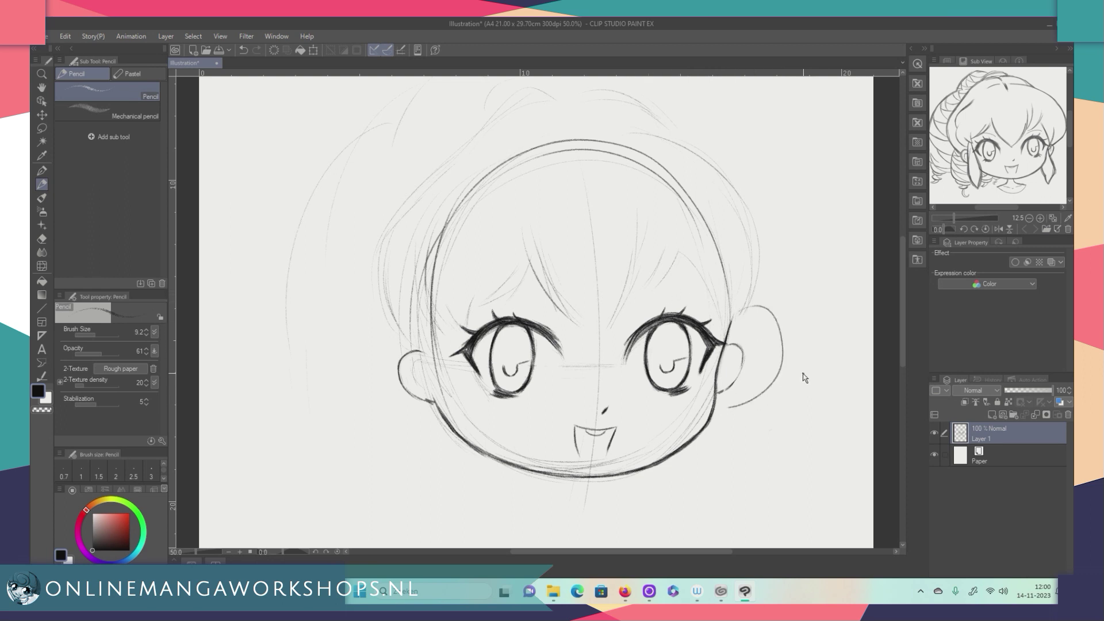
{"action": "key", "text": "ctrl+z"}
{"action": "mouse_move", "coordinate": [729, 354]}
{"action": "left_mouse_down"}
{"action": "mouse_move", "coordinate": [721, 371]}
{"action": "mouse_move", "coordinate": [727, 363]}
{"action": "left_mouse_up"}
{"action": "key", "text": "ctrl+z"}
{"action": "left_click_drag", "start_coordinate": [425, 371], "coordinate": [407, 381]}
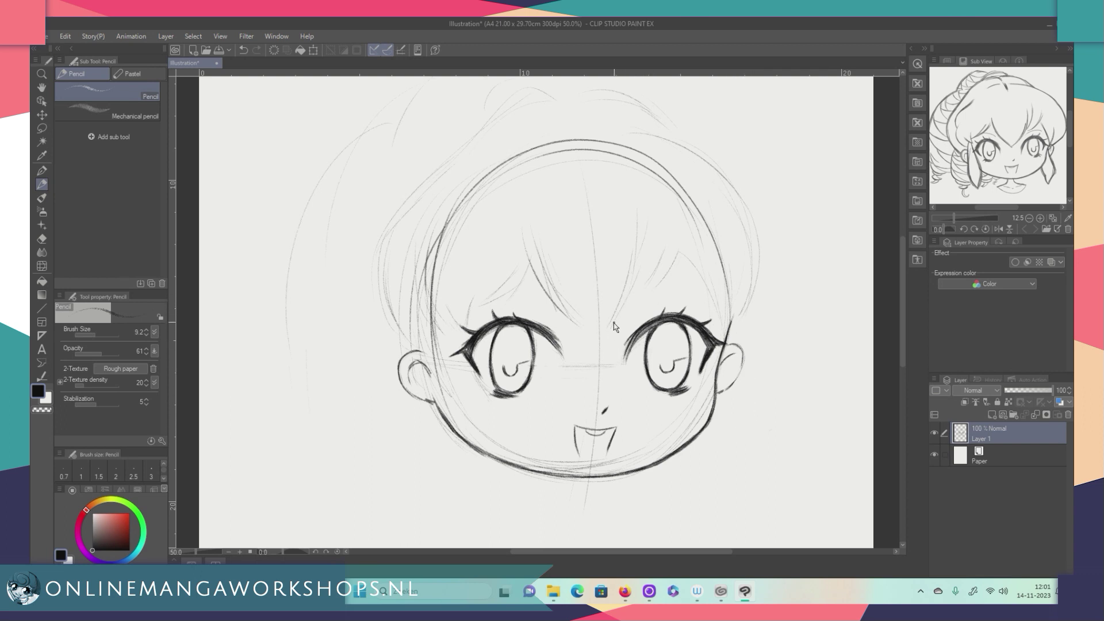
Darken the curved fringe strand to the right of the centre line, ending in a point between the eyes
{"action": "left_click_drag", "start_coordinate": [643, 195], "coordinate": [620, 288]}
{"action": "key", "text": "ctrl+z"}
{"action": "left_click_drag", "start_coordinate": [618, 334], "coordinate": [637, 199]}
{"action": "left_click_drag", "start_coordinate": [648, 236], "coordinate": [609, 331]}
{"action": "mouse_move", "coordinate": [637, 294]}
{"action": "left_mouse_down"}
{"action": "mouse_move", "coordinate": [647, 204]}
{"action": "mouse_move", "coordinate": [642, 290]}
{"action": "left_mouse_up"}
{"action": "left_click_drag", "start_coordinate": [652, 233], "coordinate": [645, 277]}
{"action": "mouse_move", "coordinate": [655, 231]}
{"action": "left_mouse_down"}
{"action": "mouse_move", "coordinate": [642, 289]}
{"action": "mouse_move", "coordinate": [611, 325]}
{"action": "left_mouse_up"}
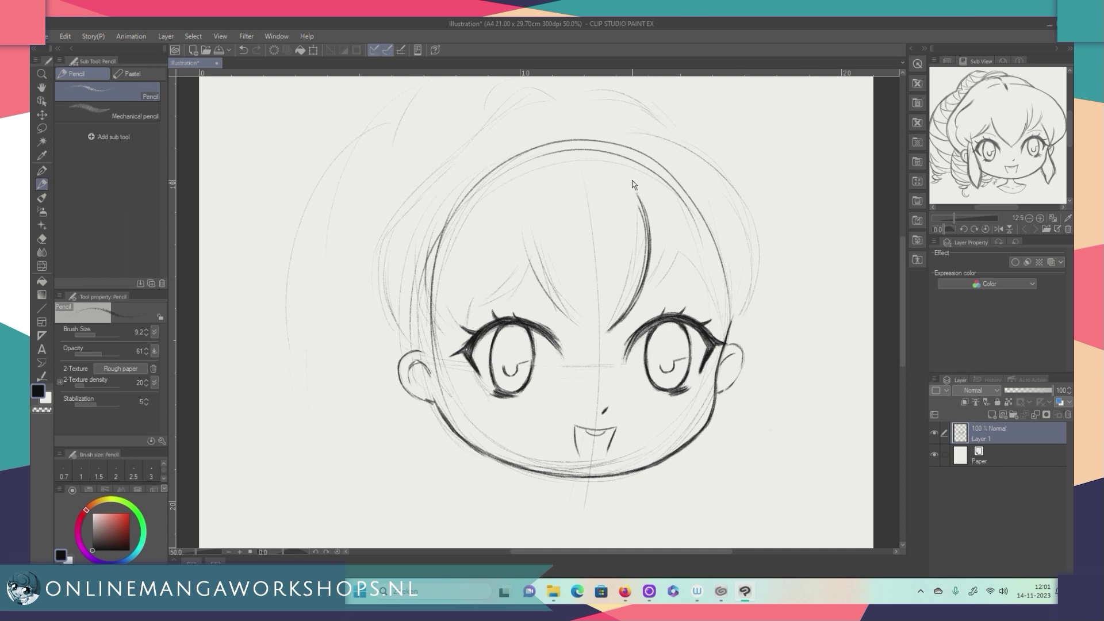
Draw the curved fringe strand left of the centre line, meeting the other strand in a point between the eyes
{"action": "left_click_drag", "start_coordinate": [523, 228], "coordinate": [562, 306]}
{"action": "left_click_drag", "start_coordinate": [595, 345], "coordinate": [572, 320]}
{"action": "left_click_drag", "start_coordinate": [625, 318], "coordinate": [593, 339]}
{"action": "left_click_drag", "start_coordinate": [525, 250], "coordinate": [549, 300]}
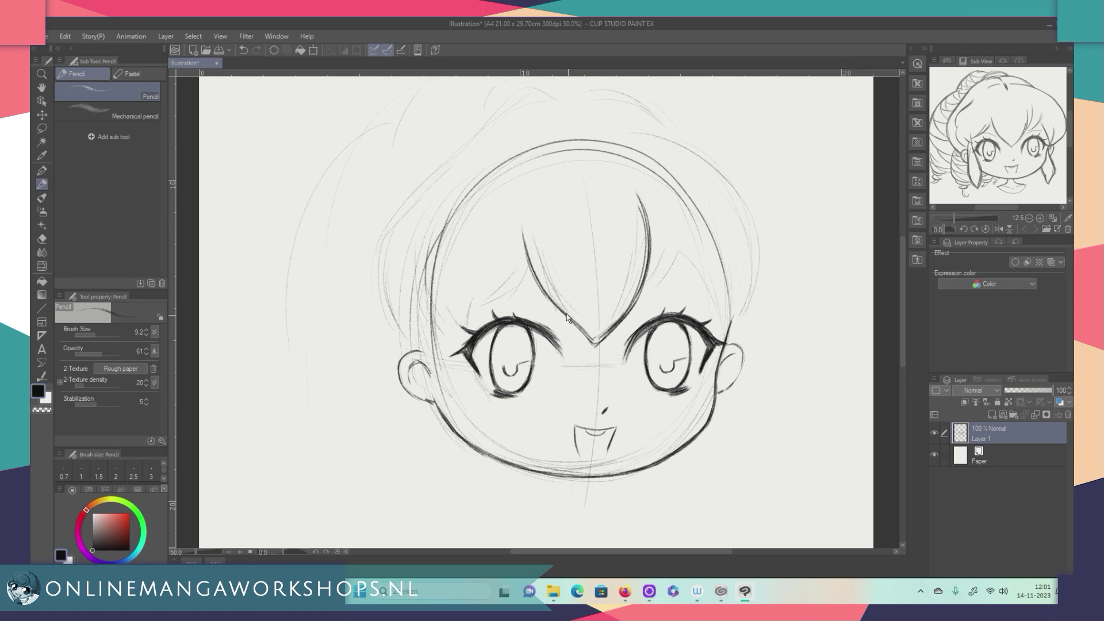
Set the pencil size to 8.2, thicken the left fringe strand and add a thin second line beside the right strand
{"action": "left_click", "coordinate": [94, 337]}
{"action": "left_click_drag", "start_coordinate": [525, 256], "coordinate": [550, 305]}
{"action": "left_click", "coordinate": [97, 335]}
{"action": "left_click", "coordinate": [647, 296]}
{"action": "left_click_drag", "start_coordinate": [656, 196], "coordinate": [654, 267]}
{"action": "mouse_move", "coordinate": [661, 224]}
{"action": "left_mouse_down"}
{"action": "mouse_move", "coordinate": [650, 287]}
{"action": "mouse_move", "coordinate": [652, 275]}
{"action": "left_mouse_up"}
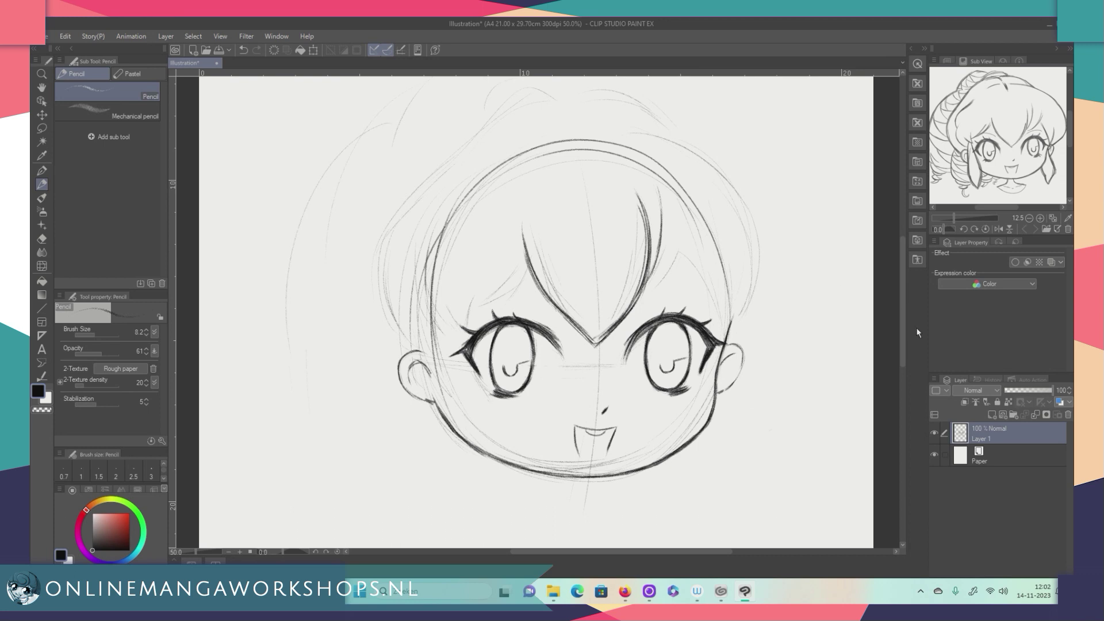
Draw the pointed side fringe lock above the right-hand eye, reaching out towards the ear
{"action": "left_click_drag", "start_coordinate": [902, 345], "coordinate": [902, 340]}
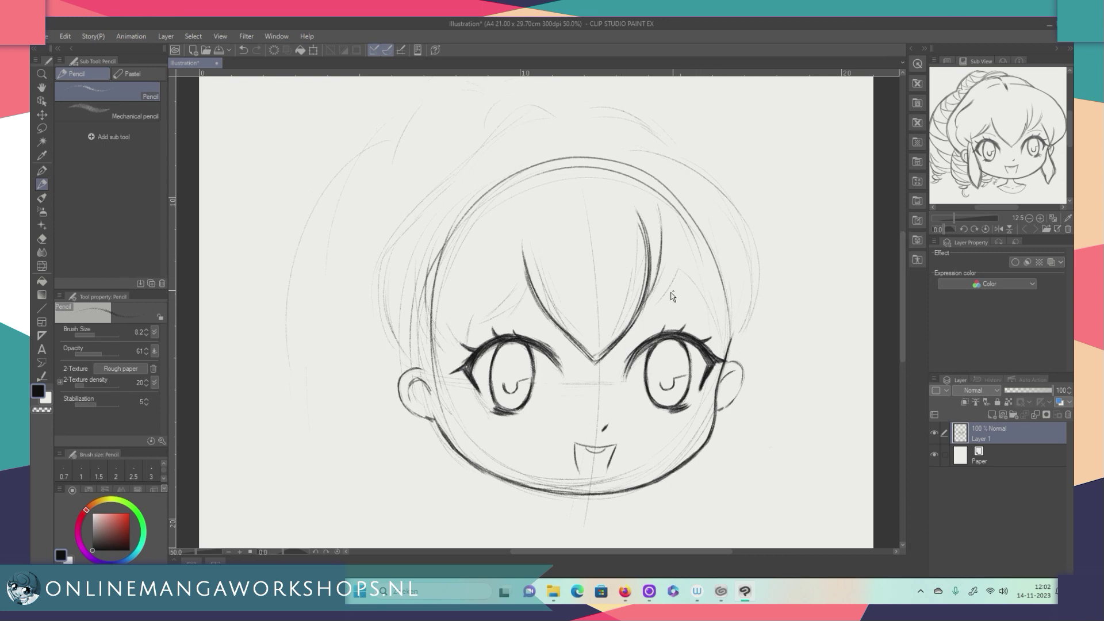
{"action": "mouse_move", "coordinate": [653, 303]}
{"action": "left_mouse_down"}
{"action": "mouse_move", "coordinate": [675, 280]}
{"action": "mouse_move", "coordinate": [671, 288]}
{"action": "mouse_move", "coordinate": [685, 241]}
{"action": "mouse_move", "coordinate": [660, 297]}
{"action": "mouse_move", "coordinate": [681, 269]}
{"action": "mouse_move", "coordinate": [651, 304]}
{"action": "mouse_move", "coordinate": [686, 259]}
{"action": "mouse_move", "coordinate": [674, 283]}
{"action": "left_mouse_up"}
{"action": "left_click", "coordinate": [704, 259]}
{"action": "left_click", "coordinate": [695, 284]}
Draw the rounded outer hair outline on the right, from the ear up over the head to the parting
{"action": "left_click_drag", "start_coordinate": [727, 351], "coordinate": [777, 275]}
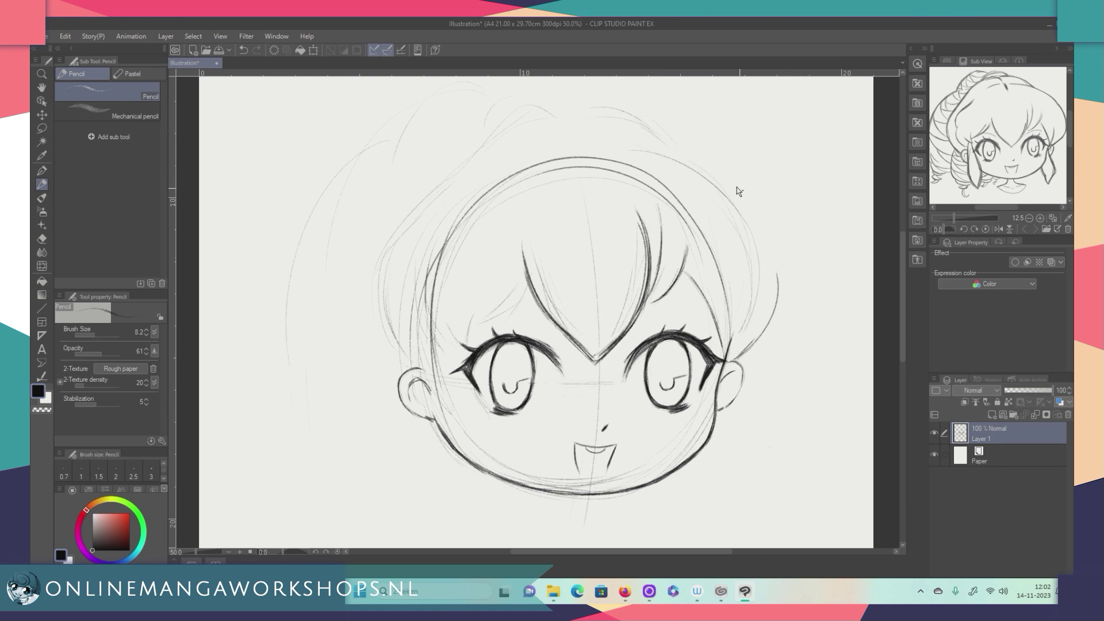
{"action": "left_click_drag", "start_coordinate": [781, 298], "coordinate": [756, 342]}
{"action": "mouse_move", "coordinate": [781, 279]}
{"action": "left_mouse_down"}
{"action": "mouse_move", "coordinate": [737, 179]}
{"action": "mouse_move", "coordinate": [611, 145]}
{"action": "left_mouse_up"}
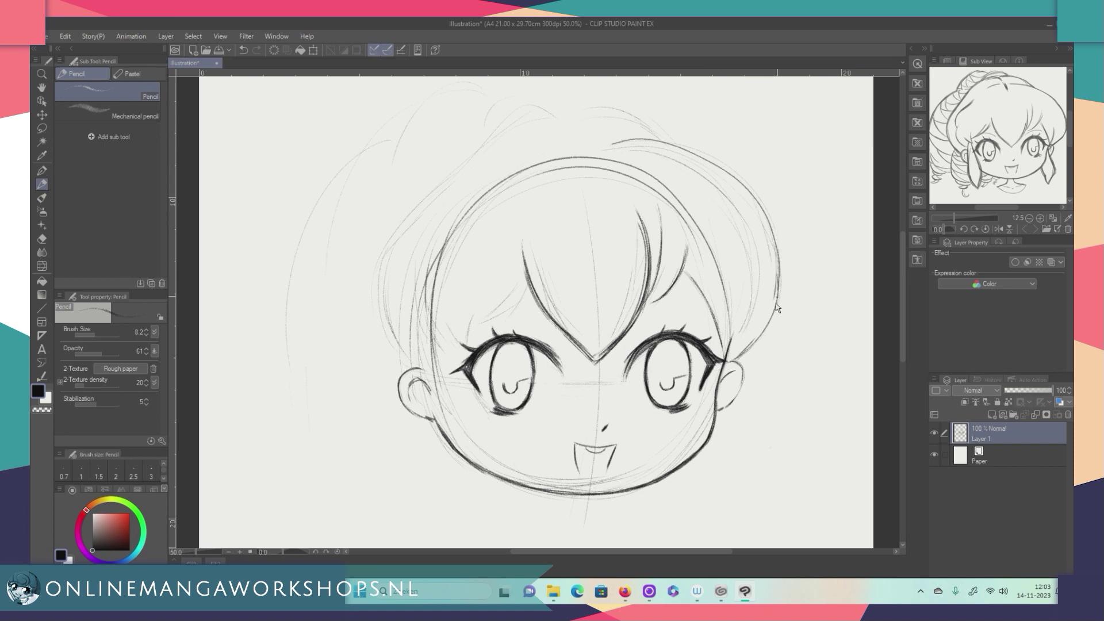
{"action": "left_click_drag", "start_coordinate": [778, 294], "coordinate": [761, 204]}
{"action": "mouse_move", "coordinate": [579, 145]}
{"action": "left_mouse_down"}
{"action": "mouse_move", "coordinate": [580, 161]}
{"action": "mouse_move", "coordinate": [644, 153]}
{"action": "left_mouse_up"}
{"action": "key", "text": "ctrl+z"}
{"action": "key", "text": "ctrl+z"}
{"action": "key", "text": "ctrl+z"}
{"action": "key", "text": "ctrl+z"}
{"action": "key", "text": "ctrl+z"}
{"action": "left_click_drag", "start_coordinate": [600, 160], "coordinate": [627, 162]}
{"action": "key", "text": "ctrl+z"}
{"action": "mouse_move", "coordinate": [599, 157]}
{"action": "left_mouse_down"}
{"action": "mouse_move", "coordinate": [675, 133]}
{"action": "mouse_move", "coordinate": [621, 139]}
{"action": "left_mouse_up"}
{"action": "key", "text": "ctrl+z"}
{"action": "key", "text": "ctrl+z"}
Darken the start of the right hair outline near the parting and draw the raised crown line above it
{"action": "left_click_drag", "start_coordinate": [608, 147], "coordinate": [622, 141]}
{"action": "left_click_drag", "start_coordinate": [603, 148], "coordinate": [661, 141]}
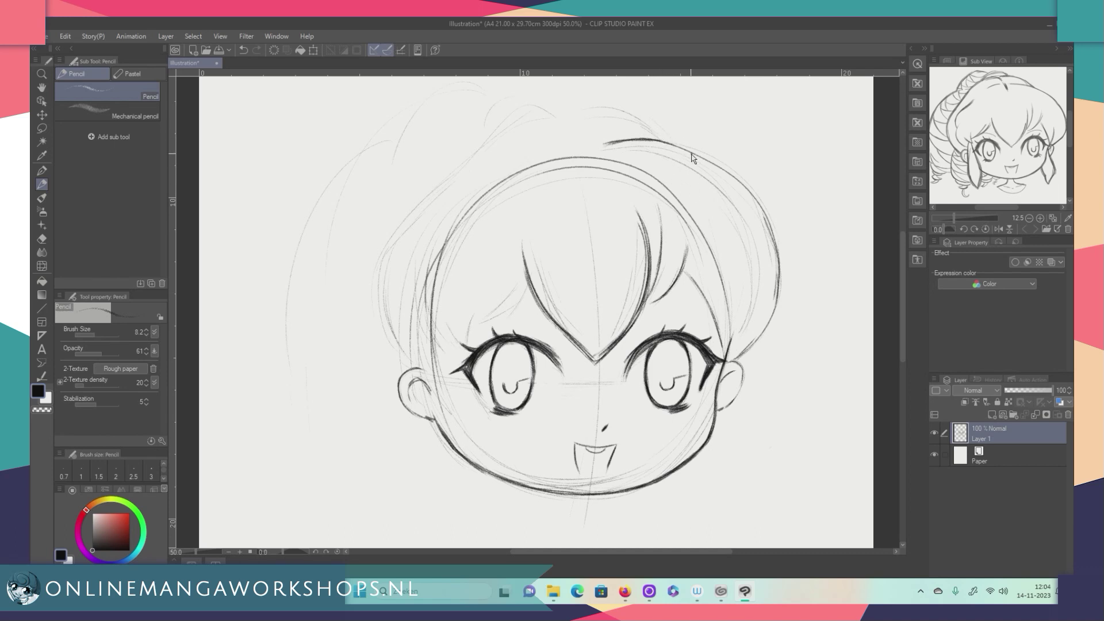
{"action": "left_click_drag", "start_coordinate": [692, 153], "coordinate": [654, 130]}
{"action": "left_click_drag", "start_coordinate": [612, 112], "coordinate": [684, 149]}
{"action": "mouse_move", "coordinate": [626, 113]}
{"action": "left_mouse_down"}
{"action": "mouse_move", "coordinate": [671, 136]}
{"action": "mouse_move", "coordinate": [620, 110]}
{"action": "mouse_move", "coordinate": [677, 159]}
{"action": "left_mouse_up"}
Draw the hair outline left of the parting, from the crown down in a wide curve to the ear
{"action": "mouse_move", "coordinate": [561, 119]}
{"action": "left_mouse_down"}
{"action": "mouse_move", "coordinate": [500, 117]}
{"action": "mouse_move", "coordinate": [537, 108]}
{"action": "mouse_move", "coordinate": [500, 123]}
{"action": "left_mouse_up"}
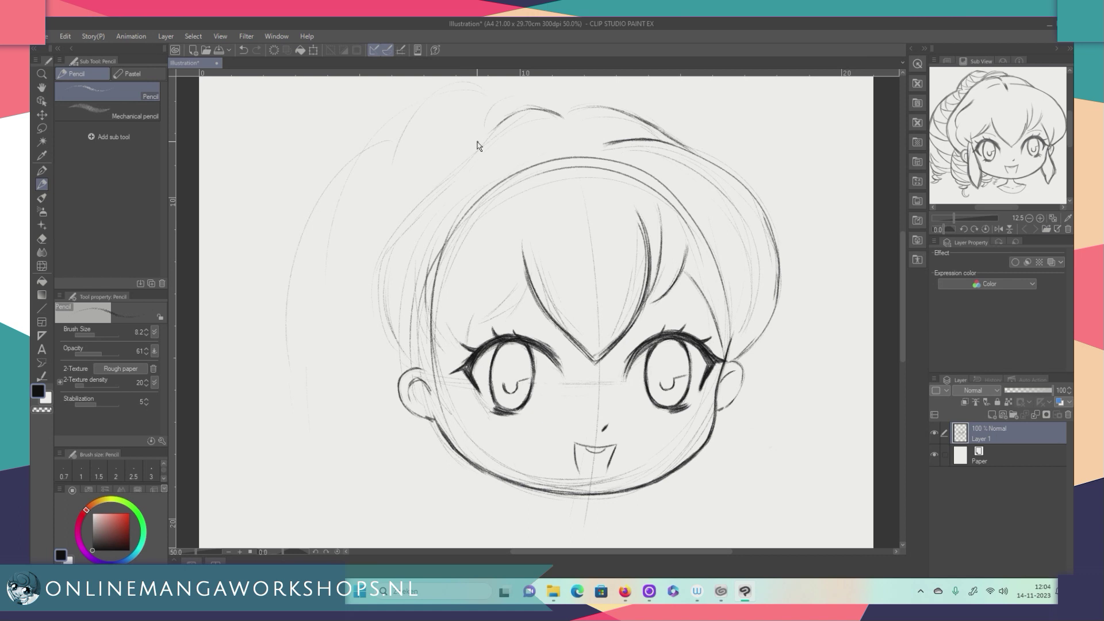
{"action": "mouse_move", "coordinate": [537, 110]}
{"action": "left_mouse_down"}
{"action": "mouse_move", "coordinate": [478, 143]}
{"action": "mouse_move", "coordinate": [509, 122]}
{"action": "mouse_move", "coordinate": [485, 135]}
{"action": "mouse_move", "coordinate": [416, 195]}
{"action": "left_mouse_up"}
{"action": "left_click_drag", "start_coordinate": [378, 344], "coordinate": [373, 283]}
{"action": "mouse_move", "coordinate": [374, 339]}
{"action": "left_mouse_down"}
{"action": "mouse_move", "coordinate": [383, 253]}
{"action": "mouse_move", "coordinate": [373, 276]}
{"action": "mouse_move", "coordinate": [370, 324]}
{"action": "mouse_move", "coordinate": [389, 233]}
{"action": "mouse_move", "coordinate": [381, 245]}
{"action": "mouse_move", "coordinate": [414, 202]}
{"action": "mouse_move", "coordinate": [394, 221]}
{"action": "mouse_move", "coordinate": [489, 137]}
{"action": "left_mouse_up"}
{"action": "left_click_drag", "start_coordinate": [428, 187], "coordinate": [496, 127]}
{"action": "mouse_move", "coordinate": [441, 181]}
{"action": "left_mouse_down"}
{"action": "mouse_move", "coordinate": [379, 259]}
{"action": "mouse_move", "coordinate": [374, 341]}
{"action": "mouse_move", "coordinate": [367, 312]}
{"action": "mouse_move", "coordinate": [400, 384]}
{"action": "left_mouse_up"}
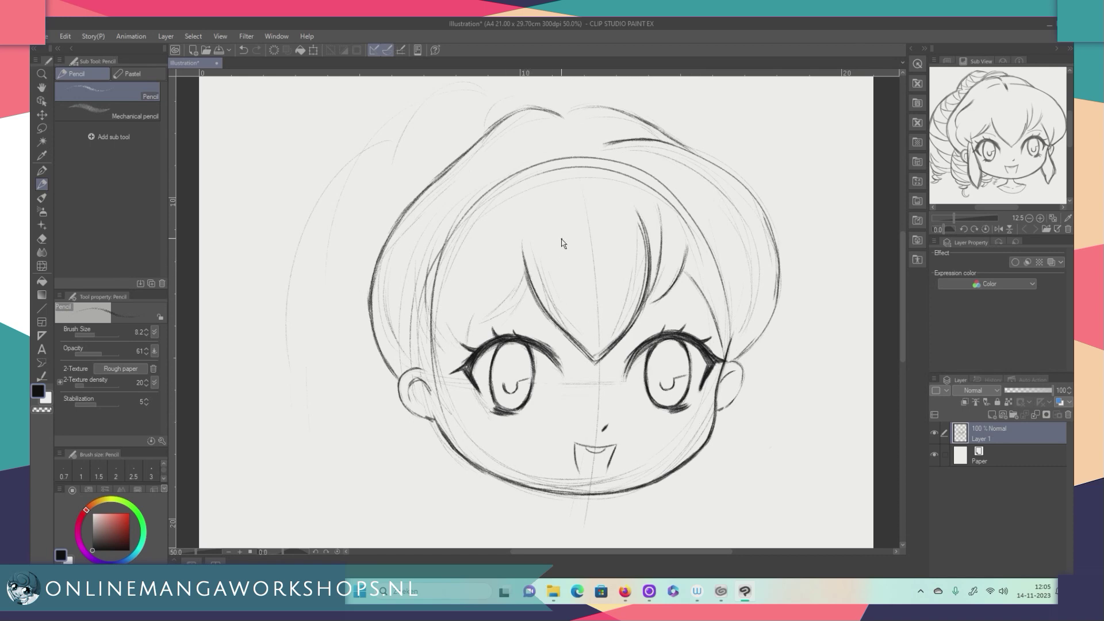
Draw the side fringe lock above the left-hand eye and add short parting strokes at the crown
{"action": "mouse_move", "coordinate": [477, 318]}
{"action": "left_mouse_down"}
{"action": "mouse_move", "coordinate": [507, 298]}
{"action": "mouse_move", "coordinate": [500, 313]}
{"action": "mouse_move", "coordinate": [510, 289]}
{"action": "left_mouse_up"}
{"action": "scroll", "coordinate": [901, 318], "scroll_direction": "up", "scroll_amount": 1}
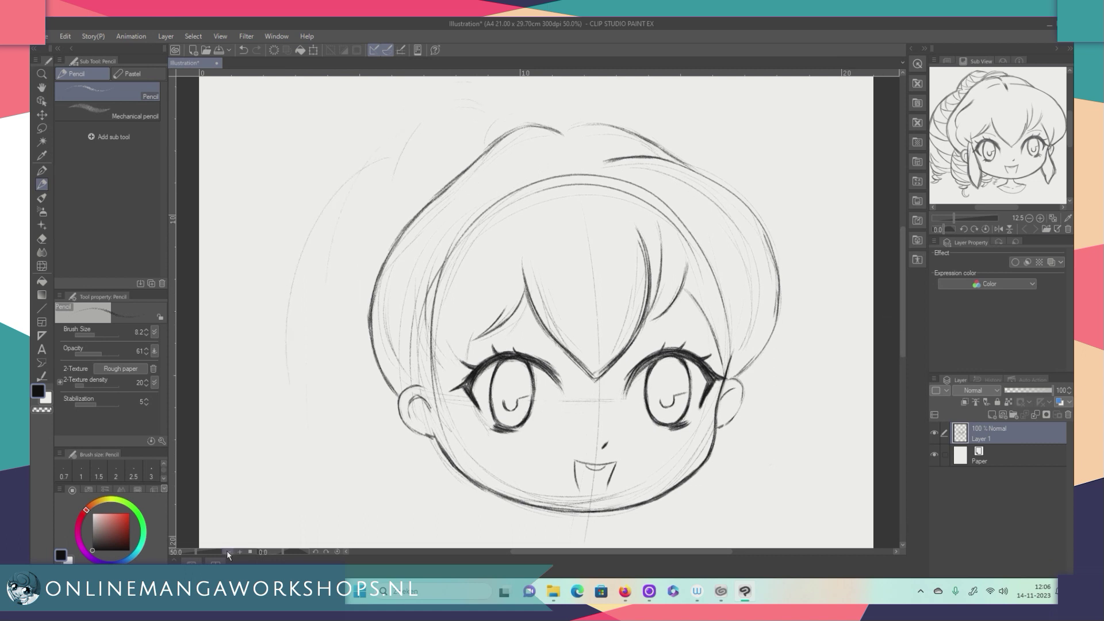
{"action": "left_click", "coordinate": [228, 552]}
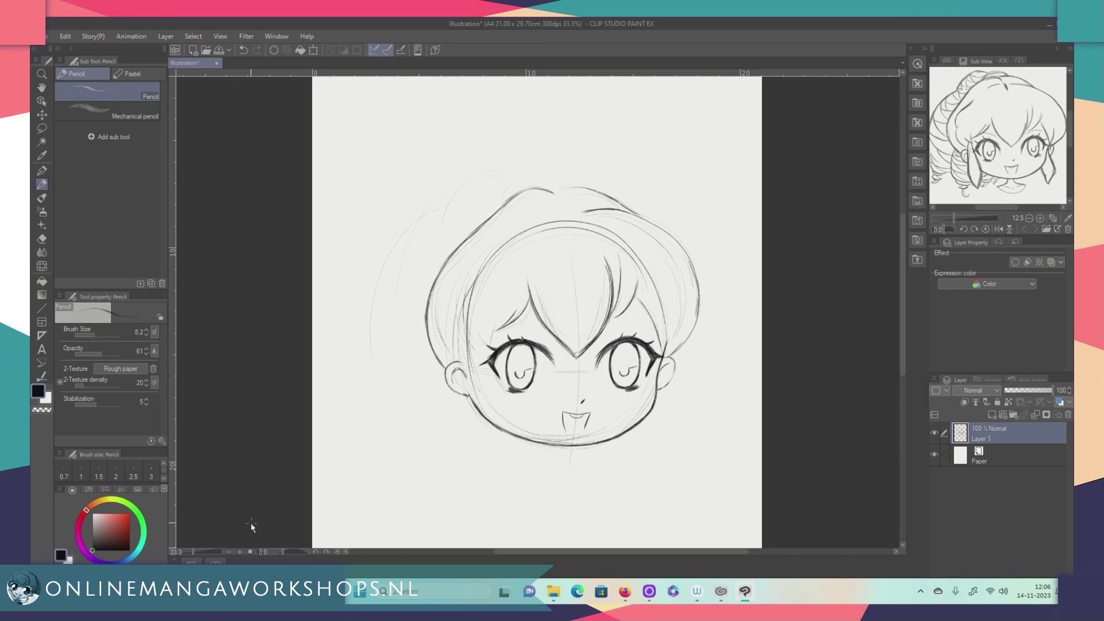
{"action": "scroll", "coordinate": [902, 371], "scroll_direction": "up", "scroll_amount": 1}
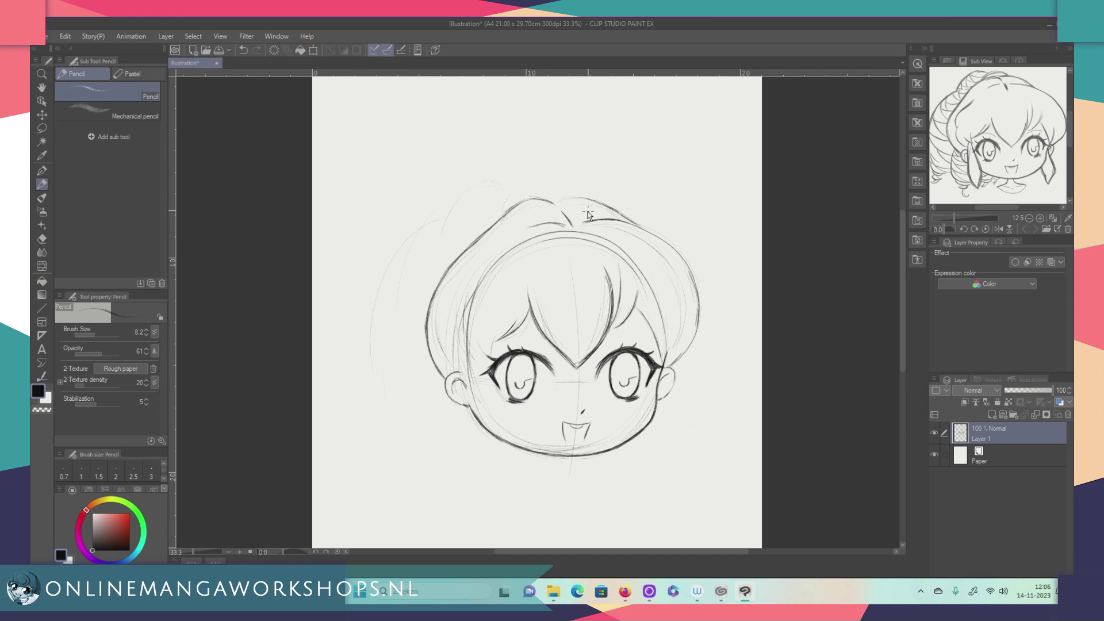
{"action": "mouse_move", "coordinate": [587, 214]}
{"action": "left_mouse_down"}
{"action": "mouse_move", "coordinate": [533, 227]}
{"action": "mouse_move", "coordinate": [572, 226]}
{"action": "left_mouse_up"}
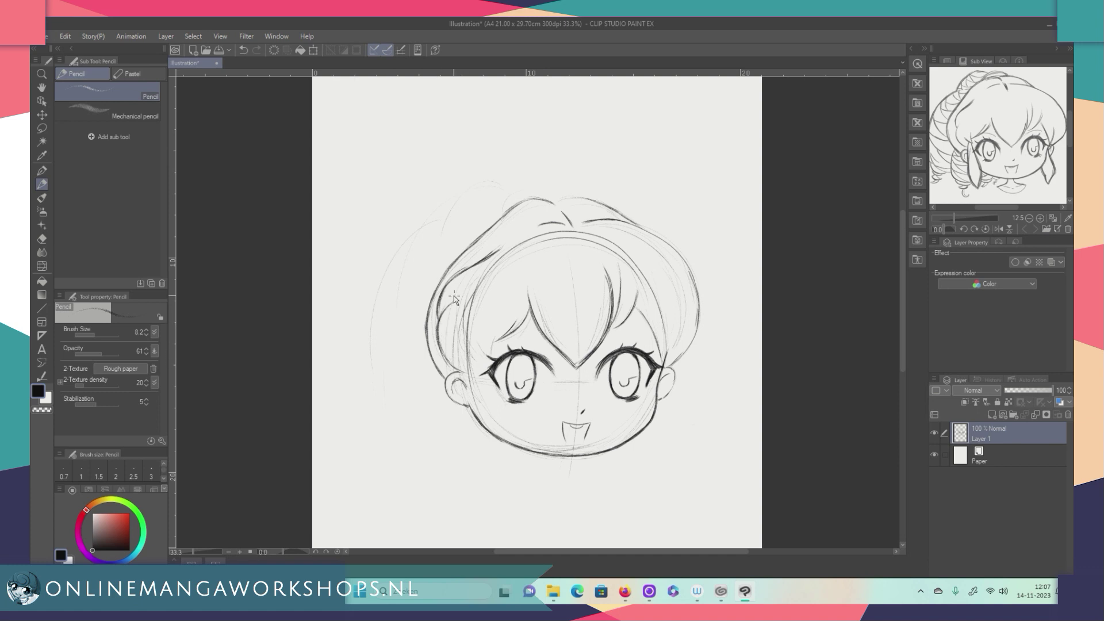
Extend the inner hair line to the left ear and draw the outer edge of a long side lock below it
{"action": "mouse_move", "coordinate": [439, 338]}
{"action": "left_mouse_down"}
{"action": "mouse_move", "coordinate": [462, 371]}
{"action": "mouse_move", "coordinate": [451, 370]}
{"action": "left_mouse_up"}
{"action": "left_click_drag", "start_coordinate": [463, 371], "coordinate": [474, 437]}
{"action": "left_click_drag", "start_coordinate": [469, 402], "coordinate": [473, 453]}
{"action": "key", "text": "ctrl+z"}
{"action": "left_click_drag", "start_coordinate": [469, 401], "coordinate": [483, 506]}
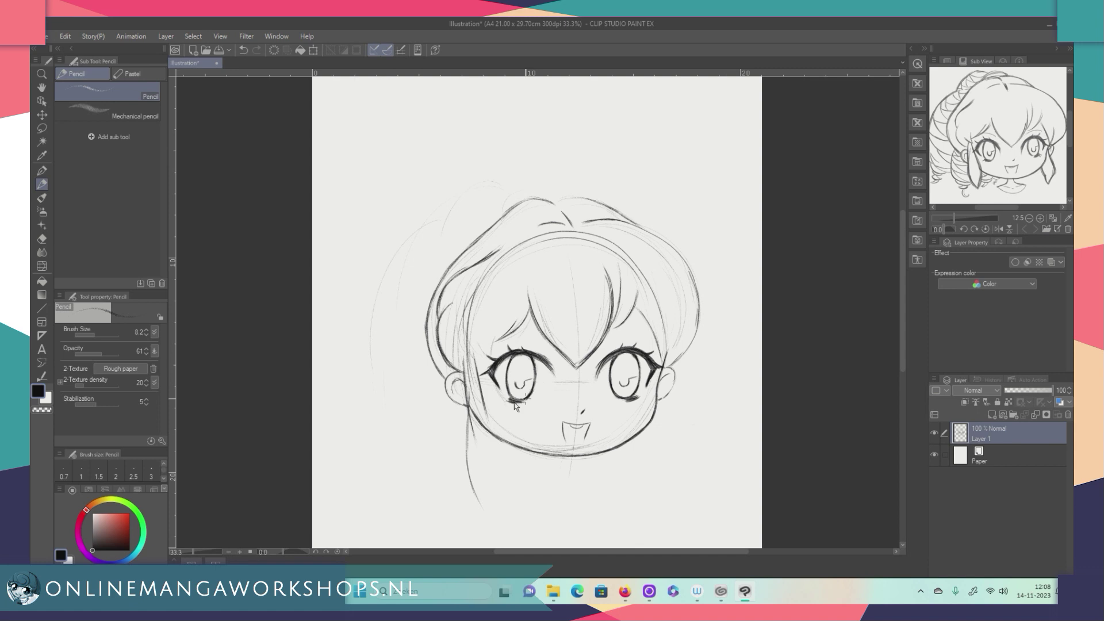
Draw the inner edge of the left side lock across the cheek and close the lock in a point below the chin
{"action": "left_click_drag", "start_coordinate": [483, 394], "coordinate": [506, 473]}
{"action": "left_click_drag", "start_coordinate": [483, 407], "coordinate": [509, 494]}
{"action": "left_click_drag", "start_coordinate": [505, 451], "coordinate": [509, 493]}
{"action": "mouse_move", "coordinate": [510, 466]}
{"action": "left_mouse_down"}
{"action": "mouse_move", "coordinate": [499, 506]}
{"action": "mouse_move", "coordinate": [463, 450]}
{"action": "mouse_move", "coordinate": [504, 517]}
{"action": "mouse_move", "coordinate": [471, 482]}
{"action": "mouse_move", "coordinate": [483, 507]}
{"action": "left_mouse_up"}
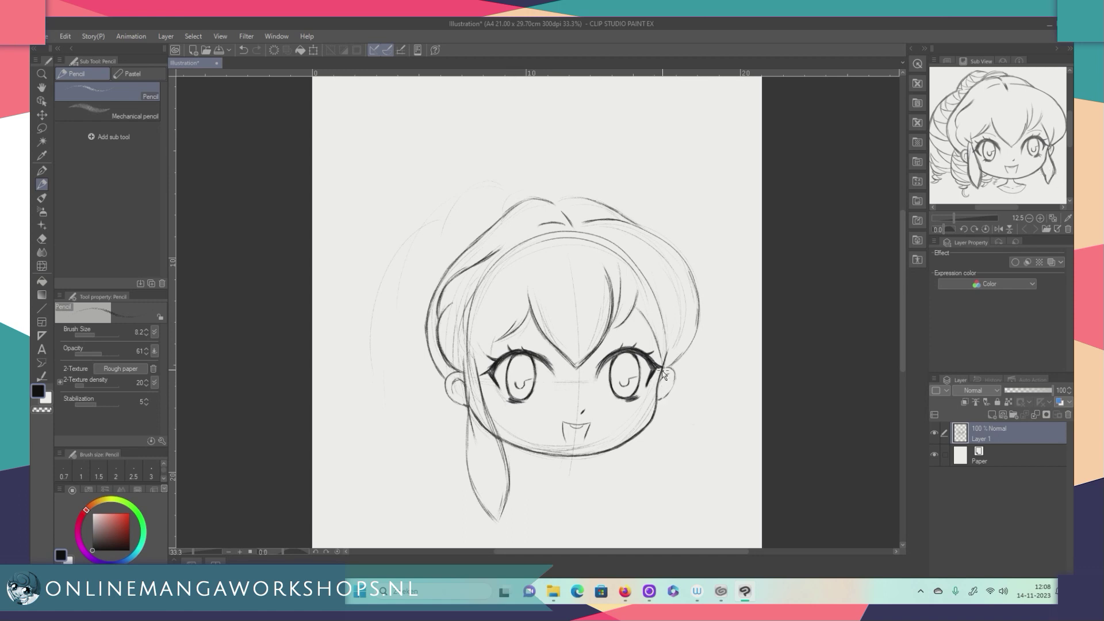
Draw a matching curved side lock in front of the right ear, tapering to a point below the chin
{"action": "left_click_drag", "start_coordinate": [662, 369], "coordinate": [672, 448]}
{"action": "left_click_drag", "start_coordinate": [663, 388], "coordinate": [684, 463]}
{"action": "left_click_drag", "start_coordinate": [664, 393], "coordinate": [684, 483]}
{"action": "left_click_drag", "start_coordinate": [664, 409], "coordinate": [689, 486]}
{"action": "mouse_move", "coordinate": [641, 444]}
{"action": "left_mouse_down"}
{"action": "mouse_move", "coordinate": [661, 497]}
{"action": "mouse_move", "coordinate": [640, 440]}
{"action": "mouse_move", "coordinate": [685, 508]}
{"action": "left_mouse_up"}
{"action": "mouse_move", "coordinate": [690, 470]}
{"action": "left_mouse_down"}
{"action": "mouse_move", "coordinate": [685, 495]}
{"action": "mouse_move", "coordinate": [681, 447]}
{"action": "left_mouse_up"}
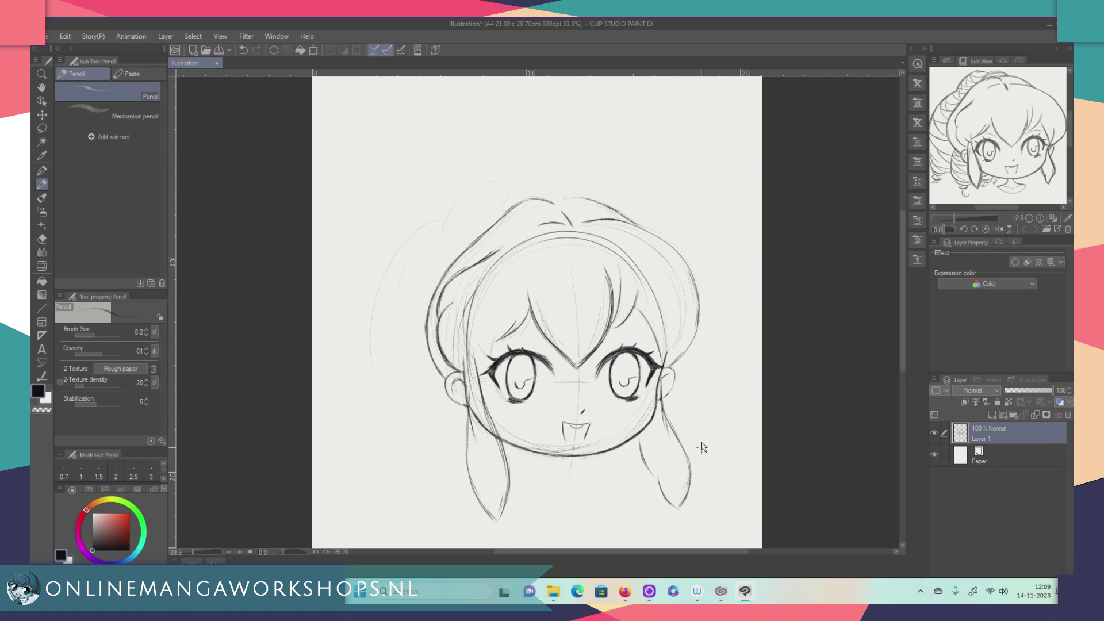
Sketch a pointed leaf and a teardrop beside the head as sample lock shapes, and erase them with the Hard eraser
{"action": "left_click_drag", "start_coordinate": [708, 361], "coordinate": [732, 469]}
{"action": "left_click_drag", "start_coordinate": [707, 404], "coordinate": [737, 469]}
{"action": "mouse_move", "coordinate": [712, 349]}
{"action": "left_mouse_down"}
{"action": "mouse_move", "coordinate": [748, 409]}
{"action": "mouse_move", "coordinate": [741, 460]}
{"action": "mouse_move", "coordinate": [714, 362]}
{"action": "mouse_move", "coordinate": [710, 425]}
{"action": "left_mouse_up"}
{"action": "mouse_move", "coordinate": [698, 115]}
{"action": "left_mouse_down"}
{"action": "mouse_move", "coordinate": [683, 164]}
{"action": "mouse_move", "coordinate": [708, 212]}
{"action": "mouse_move", "coordinate": [699, 117]}
{"action": "left_mouse_up"}
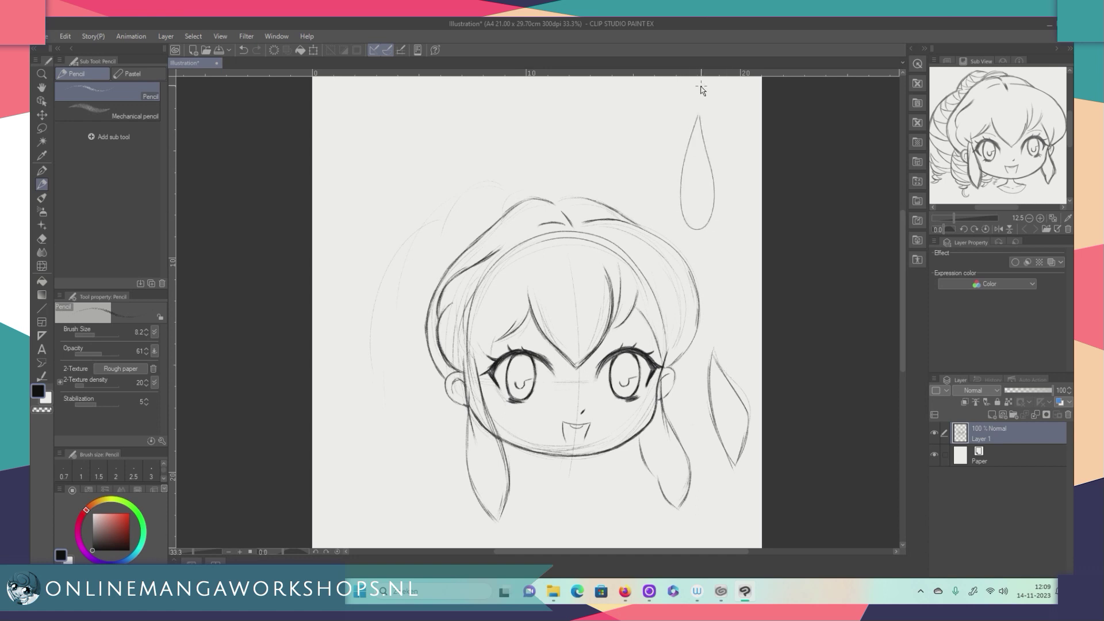
{"action": "left_click_drag", "start_coordinate": [681, 208], "coordinate": [700, 244]}
{"action": "mouse_move", "coordinate": [689, 233]}
{"action": "left_mouse_down"}
{"action": "mouse_move", "coordinate": [680, 177]}
{"action": "mouse_move", "coordinate": [682, 196]}
{"action": "mouse_move", "coordinate": [697, 115]}
{"action": "mouse_move", "coordinate": [680, 173]}
{"action": "mouse_move", "coordinate": [706, 119]}
{"action": "mouse_move", "coordinate": [710, 167]}
{"action": "mouse_move", "coordinate": [700, 117]}
{"action": "left_mouse_up"}
{"action": "mouse_move", "coordinate": [712, 156]}
{"action": "left_mouse_down"}
{"action": "mouse_move", "coordinate": [715, 183]}
{"action": "mouse_move", "coordinate": [710, 155]}
{"action": "left_mouse_up"}
{"action": "key", "text": "e"}
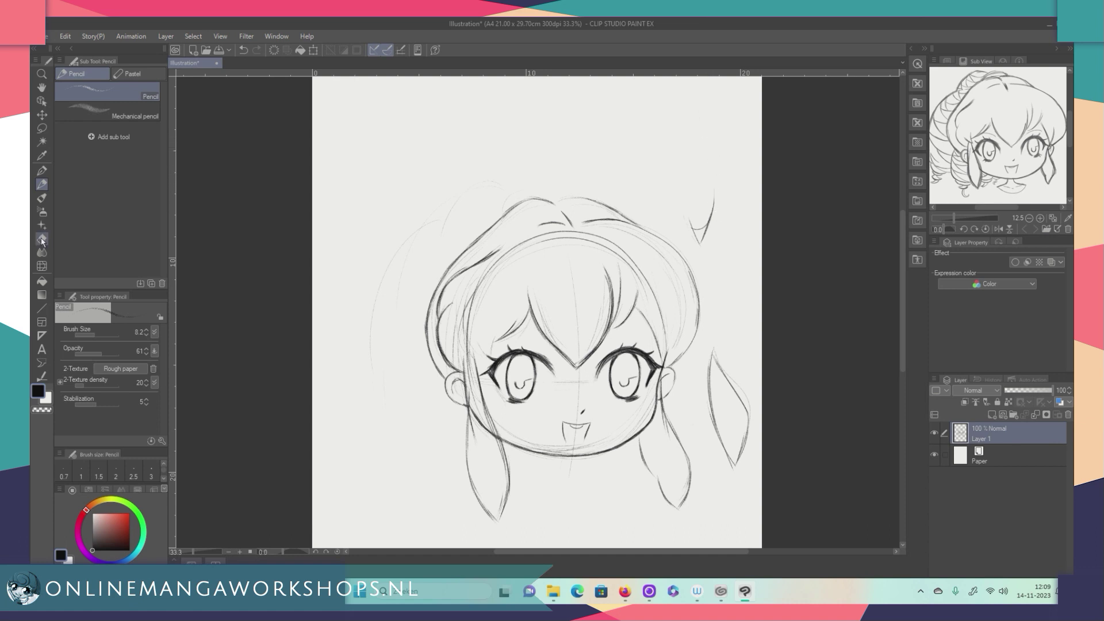
{"action": "mouse_move", "coordinate": [700, 191]}
{"action": "left_mouse_down"}
{"action": "mouse_move", "coordinate": [695, 252]}
{"action": "mouse_move", "coordinate": [706, 187]}
{"action": "mouse_move", "coordinate": [716, 224]}
{"action": "left_mouse_up"}
{"action": "mouse_move", "coordinate": [732, 323]}
{"action": "left_mouse_down"}
{"action": "mouse_move", "coordinate": [712, 409]}
{"action": "mouse_move", "coordinate": [719, 420]}
{"action": "mouse_move", "coordinate": [732, 366]}
{"action": "mouse_move", "coordinate": [747, 454]}
{"action": "left_mouse_up"}
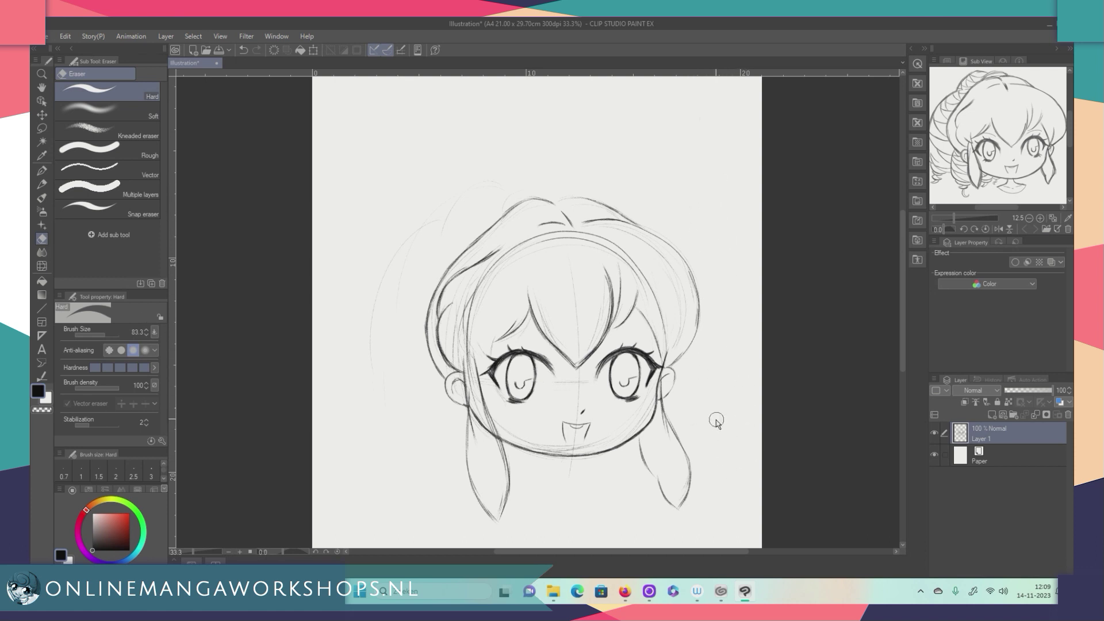
{"action": "left_click", "coordinate": [43, 184]}
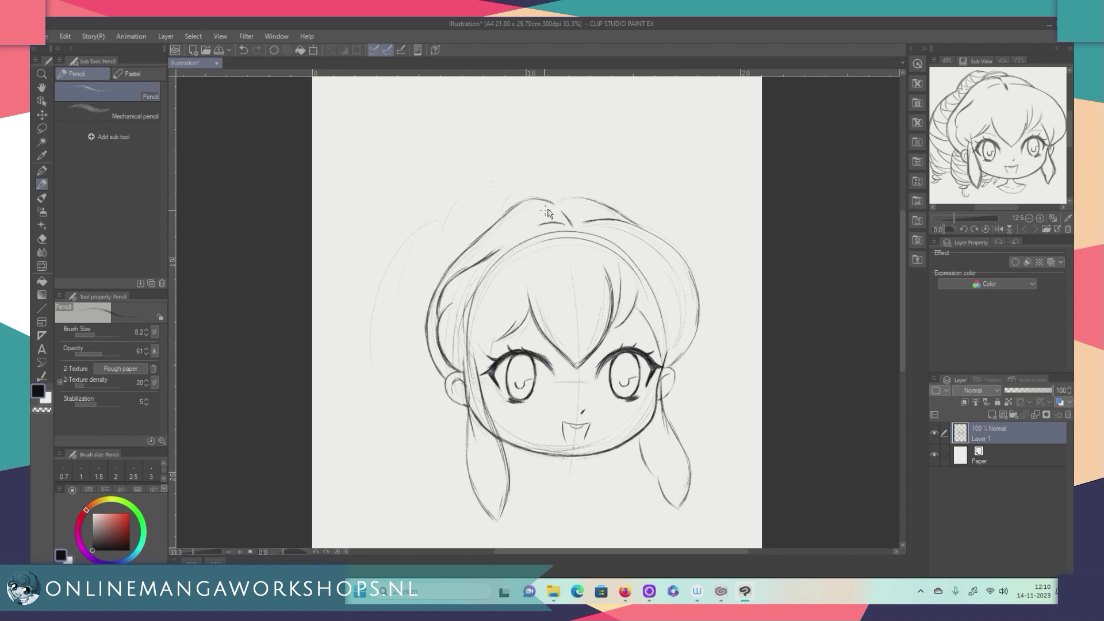
Erase the skull guide circle inside the hair and the old left hair outline with the Soft eraser at size 51.1
{"action": "left_click", "coordinate": [41, 239]}
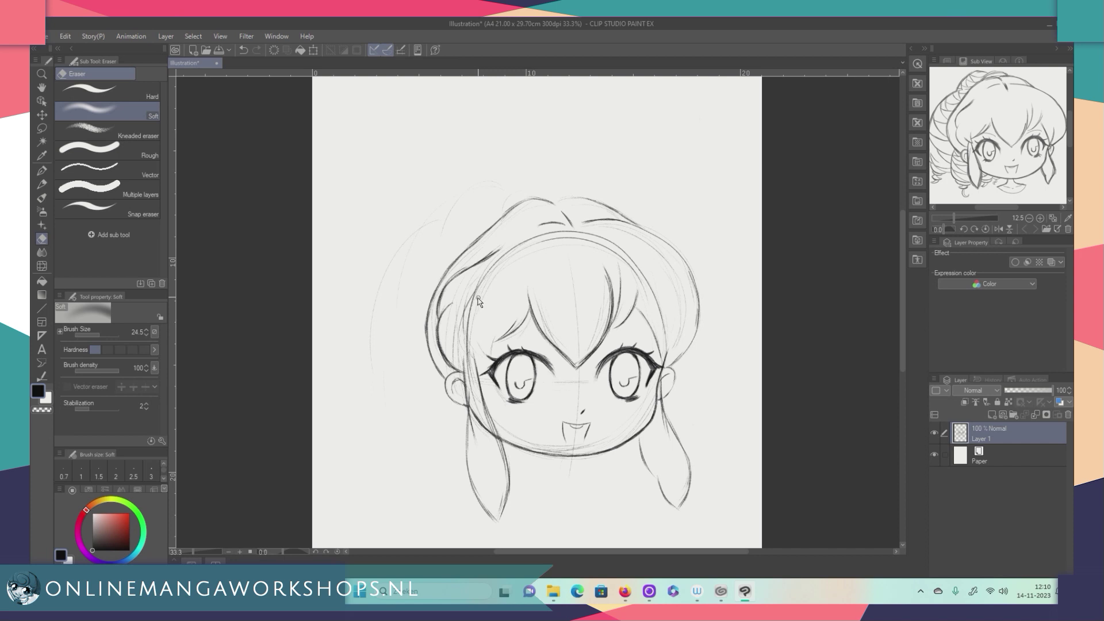
{"action": "mouse_move", "coordinate": [481, 291]}
{"action": "left_mouse_down"}
{"action": "mouse_move", "coordinate": [462, 322]}
{"action": "mouse_move", "coordinate": [471, 280]}
{"action": "mouse_move", "coordinate": [456, 352]}
{"action": "mouse_move", "coordinate": [450, 340]}
{"action": "mouse_move", "coordinate": [474, 315]}
{"action": "mouse_move", "coordinate": [481, 430]}
{"action": "mouse_move", "coordinate": [501, 317]}
{"action": "mouse_move", "coordinate": [545, 252]}
{"action": "mouse_move", "coordinate": [500, 269]}
{"action": "mouse_move", "coordinate": [549, 238]}
{"action": "mouse_move", "coordinate": [596, 241]}
{"action": "mouse_move", "coordinate": [571, 253]}
{"action": "mouse_move", "coordinate": [559, 283]}
{"action": "mouse_move", "coordinate": [579, 347]}
{"action": "mouse_move", "coordinate": [608, 246]}
{"action": "mouse_move", "coordinate": [636, 266]}
{"action": "left_mouse_up"}
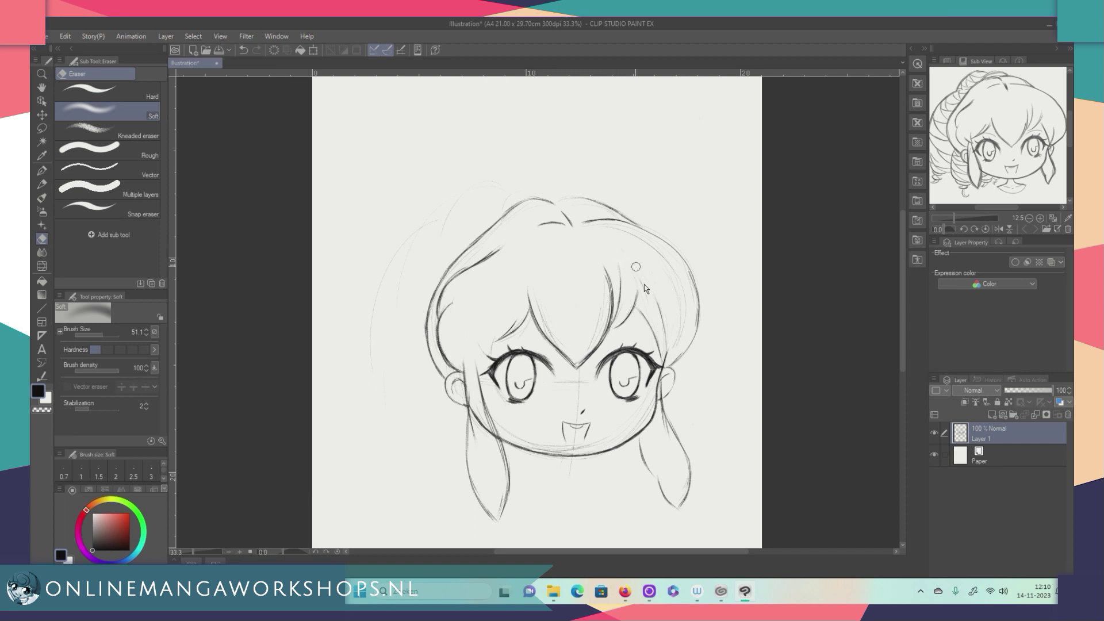
{"action": "mouse_move", "coordinate": [667, 343]}
{"action": "left_mouse_down"}
{"action": "mouse_move", "coordinate": [664, 307]}
{"action": "mouse_move", "coordinate": [678, 292]}
{"action": "mouse_move", "coordinate": [693, 311]}
{"action": "mouse_move", "coordinate": [680, 341]}
{"action": "mouse_move", "coordinate": [690, 315]}
{"action": "mouse_move", "coordinate": [639, 247]}
{"action": "mouse_move", "coordinate": [648, 241]}
{"action": "mouse_move", "coordinate": [626, 251]}
{"action": "mouse_move", "coordinate": [653, 248]}
{"action": "mouse_move", "coordinate": [633, 238]}
{"action": "mouse_move", "coordinate": [673, 287]}
{"action": "mouse_move", "coordinate": [673, 346]}
{"action": "left_mouse_up"}
Redraw the right hair outline in pencil as a wider curve ending at the ear
{"action": "left_click", "coordinate": [49, 169]}
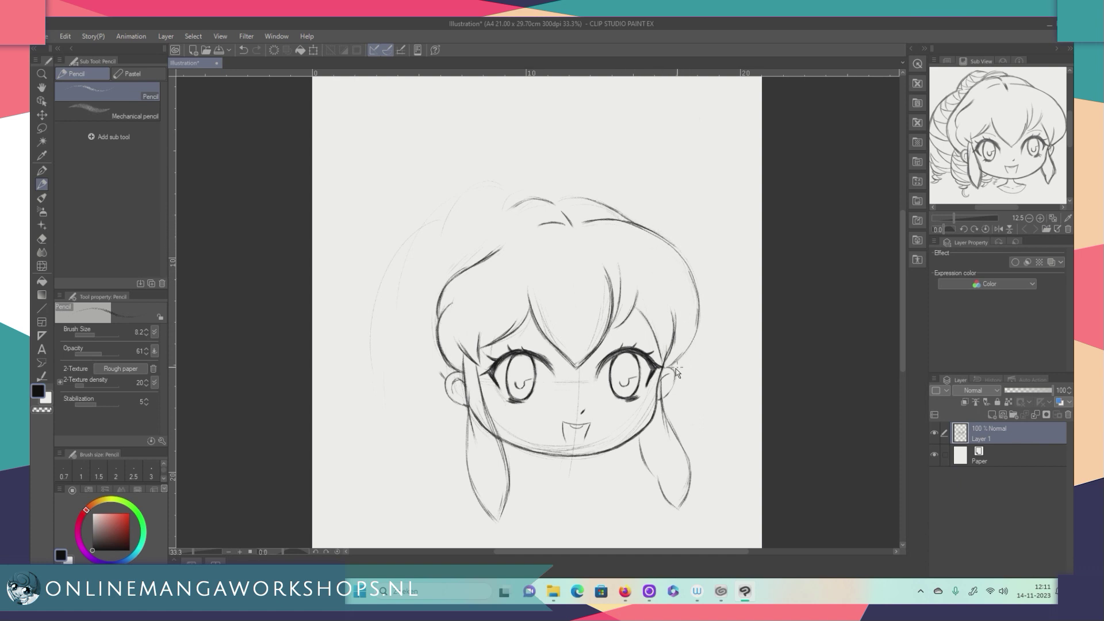
{"action": "left_click_drag", "start_coordinate": [697, 343], "coordinate": [680, 363]}
{"action": "mouse_move", "coordinate": [646, 235]}
{"action": "left_mouse_down"}
{"action": "mouse_move", "coordinate": [693, 269]}
{"action": "mouse_move", "coordinate": [651, 235]}
{"action": "mouse_move", "coordinate": [701, 284]}
{"action": "mouse_move", "coordinate": [669, 244]}
{"action": "mouse_move", "coordinate": [692, 277]}
{"action": "mouse_move", "coordinate": [682, 256]}
{"action": "mouse_move", "coordinate": [693, 295]}
{"action": "mouse_move", "coordinate": [692, 267]}
{"action": "mouse_move", "coordinate": [701, 325]}
{"action": "mouse_move", "coordinate": [706, 291]}
{"action": "mouse_move", "coordinate": [691, 358]}
{"action": "left_mouse_up"}
{"action": "left_click_drag", "start_coordinate": [710, 294], "coordinate": [702, 337]}
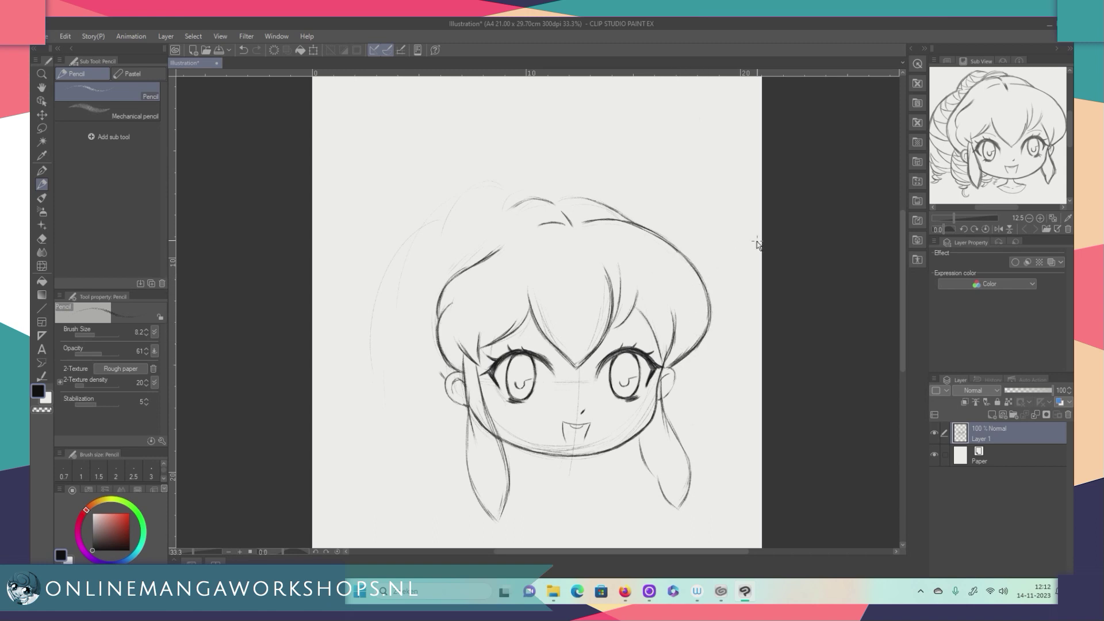
Darken the right hair outline from the parting to the ear and redraw the crown bumps on both sides of the parting
{"action": "left_click_drag", "start_coordinate": [674, 358], "coordinate": [699, 338]}
{"action": "left_click_drag", "start_coordinate": [611, 221], "coordinate": [635, 225]}
{"action": "mouse_move", "coordinate": [615, 222]}
{"action": "left_mouse_down"}
{"action": "mouse_move", "coordinate": [644, 225]}
{"action": "mouse_move", "coordinate": [602, 220]}
{"action": "mouse_move", "coordinate": [670, 227]}
{"action": "mouse_move", "coordinate": [632, 221]}
{"action": "mouse_move", "coordinate": [697, 271]}
{"action": "mouse_move", "coordinate": [670, 236]}
{"action": "mouse_move", "coordinate": [710, 309]}
{"action": "mouse_move", "coordinate": [715, 286]}
{"action": "left_mouse_up"}
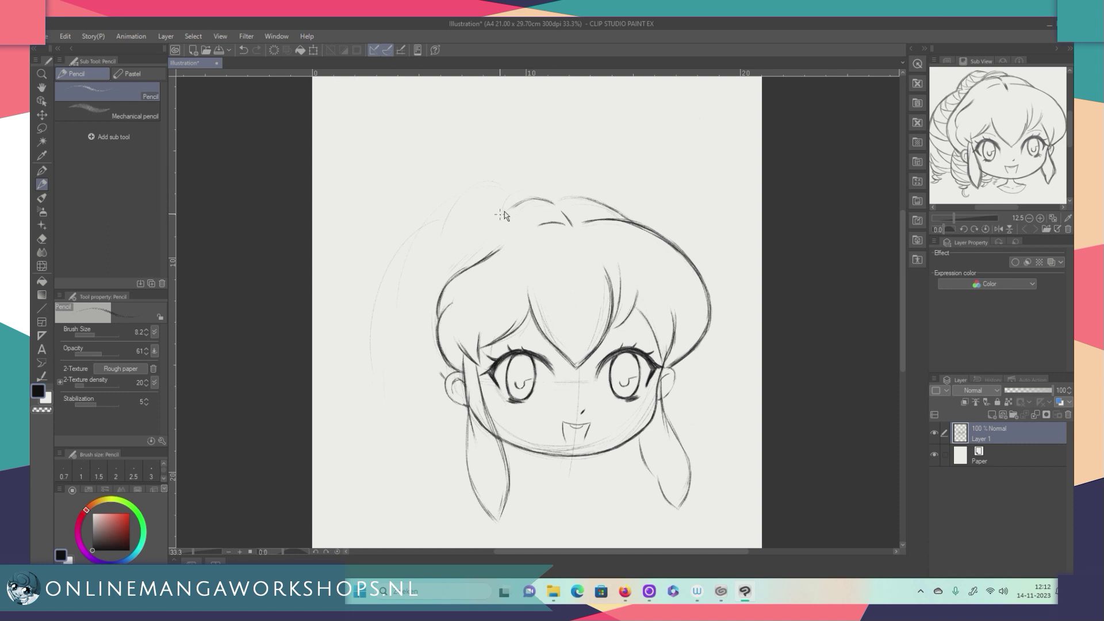
{"action": "mouse_move", "coordinate": [486, 218]}
{"action": "left_mouse_down"}
{"action": "mouse_move", "coordinate": [551, 203]}
{"action": "mouse_move", "coordinate": [505, 200]}
{"action": "mouse_move", "coordinate": [533, 193]}
{"action": "mouse_move", "coordinate": [481, 221]}
{"action": "mouse_move", "coordinate": [551, 192]}
{"action": "left_mouse_up"}
{"action": "mouse_move", "coordinate": [554, 194]}
{"action": "left_mouse_down"}
{"action": "mouse_move", "coordinate": [609, 211]}
{"action": "mouse_move", "coordinate": [602, 185]}
{"action": "mouse_move", "coordinate": [566, 197]}
{"action": "left_mouse_up"}
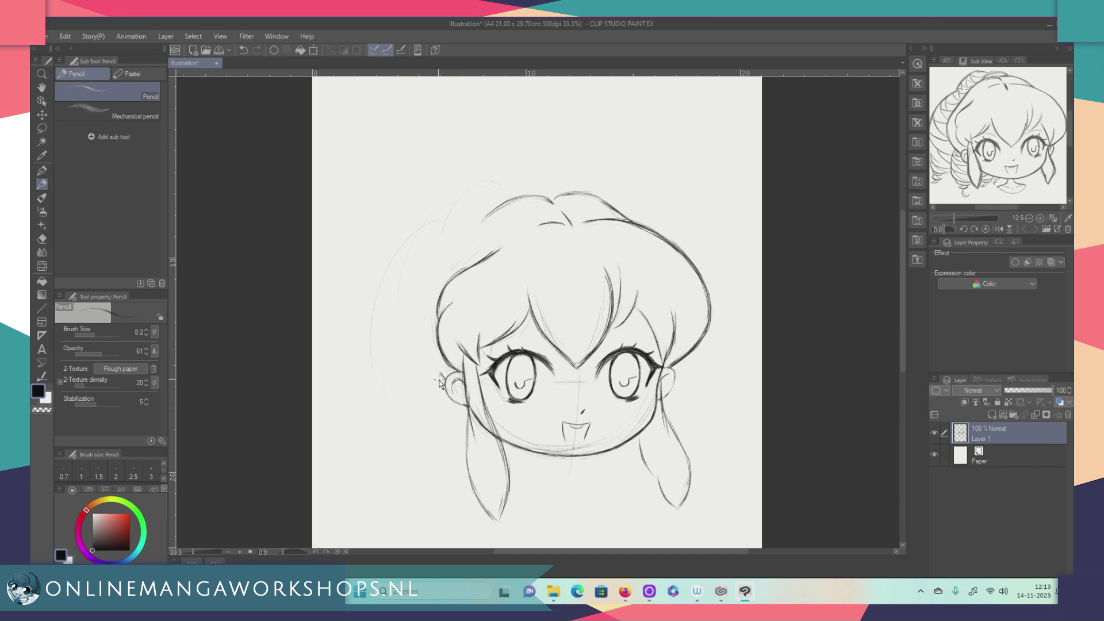
Draw a wider outer hair outline on the left, curving from the ear up to the crown
{"action": "left_click_drag", "start_coordinate": [432, 371], "coordinate": [396, 308]}
{"action": "left_click_drag", "start_coordinate": [439, 376], "coordinate": [402, 292]}
{"action": "mouse_move", "coordinate": [411, 345]}
{"action": "left_mouse_down"}
{"action": "mouse_move", "coordinate": [402, 282]}
{"action": "mouse_move", "coordinate": [414, 242]}
{"action": "mouse_move", "coordinate": [402, 256]}
{"action": "left_mouse_up"}
{"action": "left_click_drag", "start_coordinate": [412, 339], "coordinate": [434, 249]}
{"action": "left_click_drag", "start_coordinate": [402, 293], "coordinate": [470, 226]}
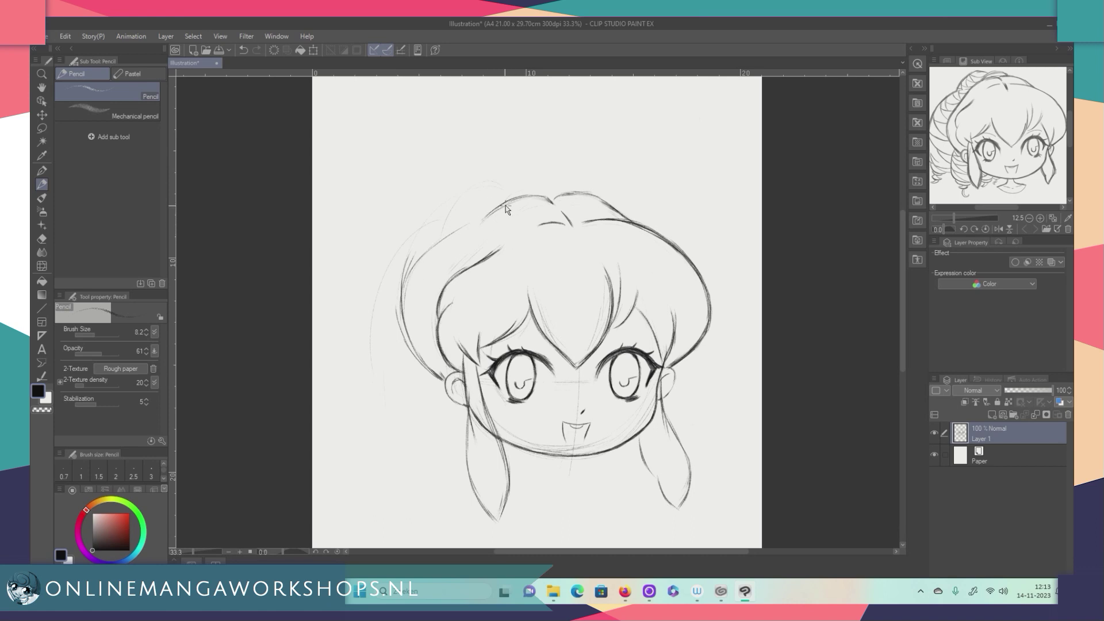
{"action": "mouse_move", "coordinate": [502, 207]}
{"action": "left_mouse_down"}
{"action": "mouse_move", "coordinate": [456, 238]}
{"action": "mouse_move", "coordinate": [401, 314]}
{"action": "mouse_move", "coordinate": [416, 347]}
{"action": "left_mouse_up"}
{"action": "mouse_move", "coordinate": [501, 210]}
{"action": "left_mouse_down"}
{"action": "mouse_move", "coordinate": [411, 269]}
{"action": "mouse_move", "coordinate": [409, 344]}
{"action": "left_mouse_up"}
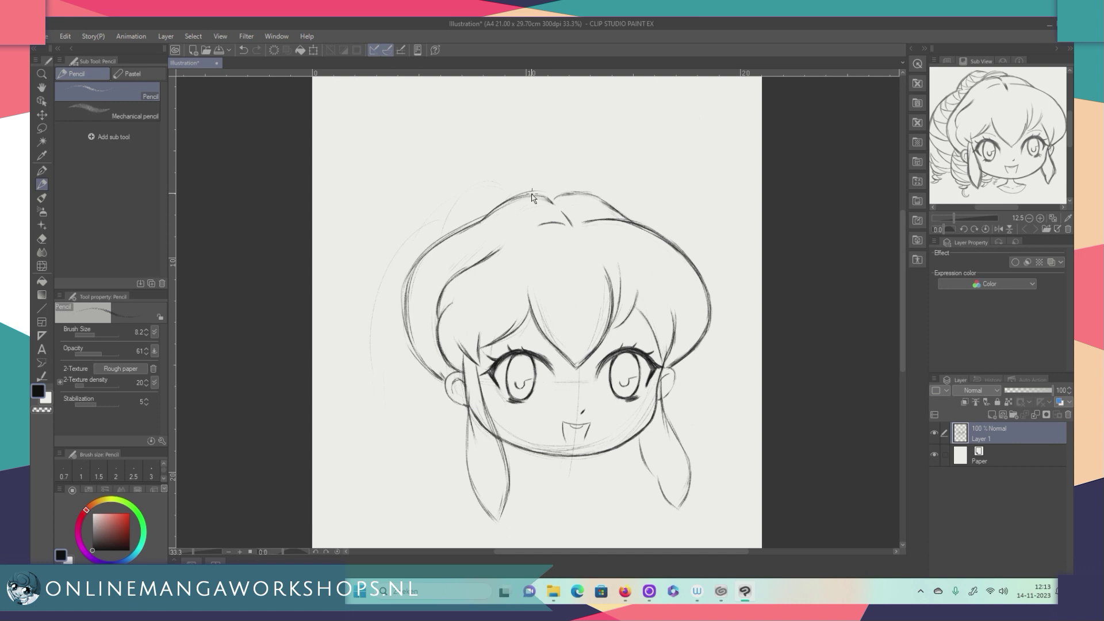
Draw a small hair tie of stacked curved strokes on top of the crown
{"action": "left_click_drag", "start_coordinate": [902, 339], "coordinate": [902, 336]}
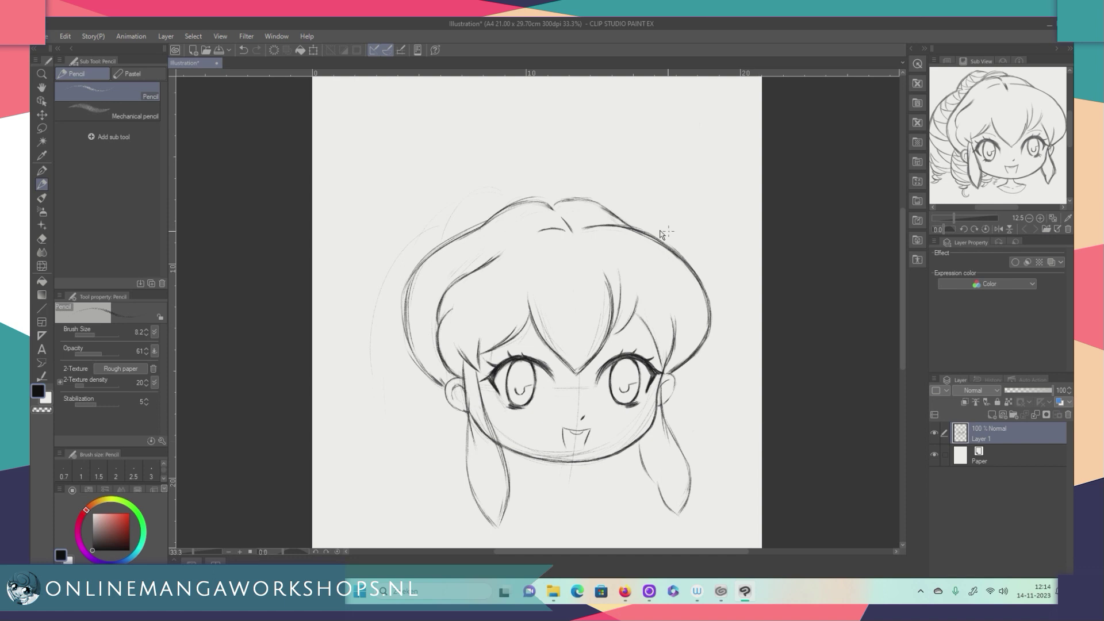
{"action": "mouse_move", "coordinate": [573, 194]}
{"action": "left_mouse_down"}
{"action": "mouse_move", "coordinate": [510, 206]}
{"action": "mouse_move", "coordinate": [532, 190]}
{"action": "mouse_move", "coordinate": [517, 204]}
{"action": "mouse_move", "coordinate": [536, 202]}
{"action": "mouse_move", "coordinate": [512, 206]}
{"action": "mouse_move", "coordinate": [576, 200]}
{"action": "mouse_move", "coordinate": [518, 195]}
{"action": "mouse_move", "coordinate": [539, 185]}
{"action": "mouse_move", "coordinate": [573, 196]}
{"action": "mouse_move", "coordinate": [551, 183]}
{"action": "mouse_move", "coordinate": [518, 198]}
{"action": "left_mouse_up"}
{"action": "mouse_move", "coordinate": [541, 179]}
{"action": "left_mouse_down"}
{"action": "mouse_move", "coordinate": [523, 199]}
{"action": "mouse_move", "coordinate": [552, 192]}
{"action": "mouse_move", "coordinate": [514, 208]}
{"action": "left_mouse_up"}
{"action": "left_click_drag", "start_coordinate": [608, 172], "coordinate": [673, 174]}
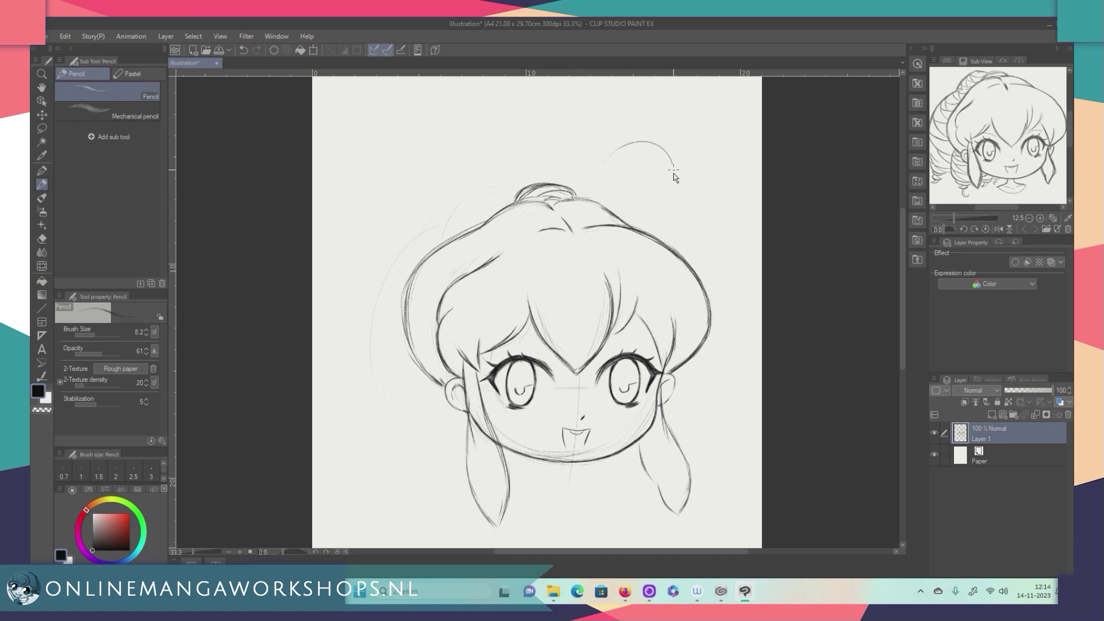
{"action": "key", "text": "ctrl+z"}
Draw the outer contour of the ponytail from the hair tie over the left side, curving inward below chin level
{"action": "left_click_drag", "start_coordinate": [539, 183], "coordinate": [523, 173]}
{"action": "mouse_move", "coordinate": [422, 229]}
{"action": "left_mouse_down"}
{"action": "mouse_move", "coordinate": [384, 257]}
{"action": "mouse_move", "coordinate": [345, 318]}
{"action": "left_mouse_up"}
{"action": "left_click_drag", "start_coordinate": [380, 260], "coordinate": [352, 326]}
{"action": "left_click_drag", "start_coordinate": [375, 262], "coordinate": [350, 331]}
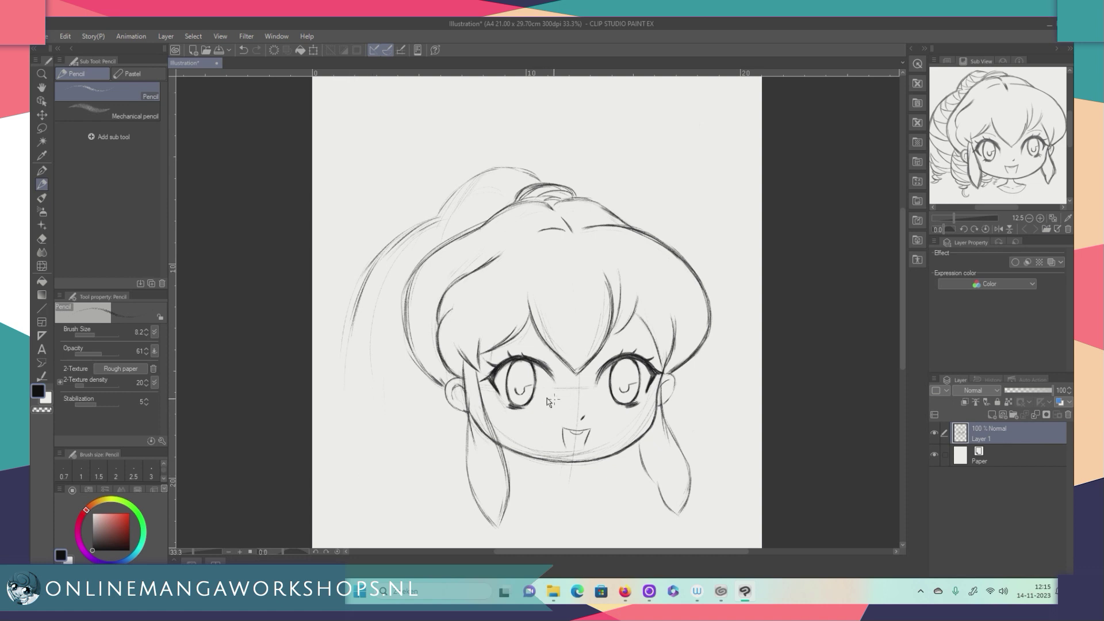
{"action": "mouse_move", "coordinate": [355, 303]}
{"action": "left_mouse_down"}
{"action": "mouse_move", "coordinate": [341, 351]}
{"action": "mouse_move", "coordinate": [349, 380]}
{"action": "left_mouse_up"}
{"action": "left_click_drag", "start_coordinate": [349, 335], "coordinate": [349, 448]}
{"action": "left_click_drag", "start_coordinate": [354, 313], "coordinate": [341, 426]}
{"action": "mouse_move", "coordinate": [376, 268]}
{"action": "left_mouse_down"}
{"action": "mouse_move", "coordinate": [338, 426]}
{"action": "mouse_move", "coordinate": [338, 369]}
{"action": "mouse_move", "coordinate": [358, 476]}
{"action": "mouse_move", "coordinate": [429, 499]}
{"action": "mouse_move", "coordinate": [364, 461]}
{"action": "mouse_move", "coordinate": [406, 488]}
{"action": "left_mouse_up"}
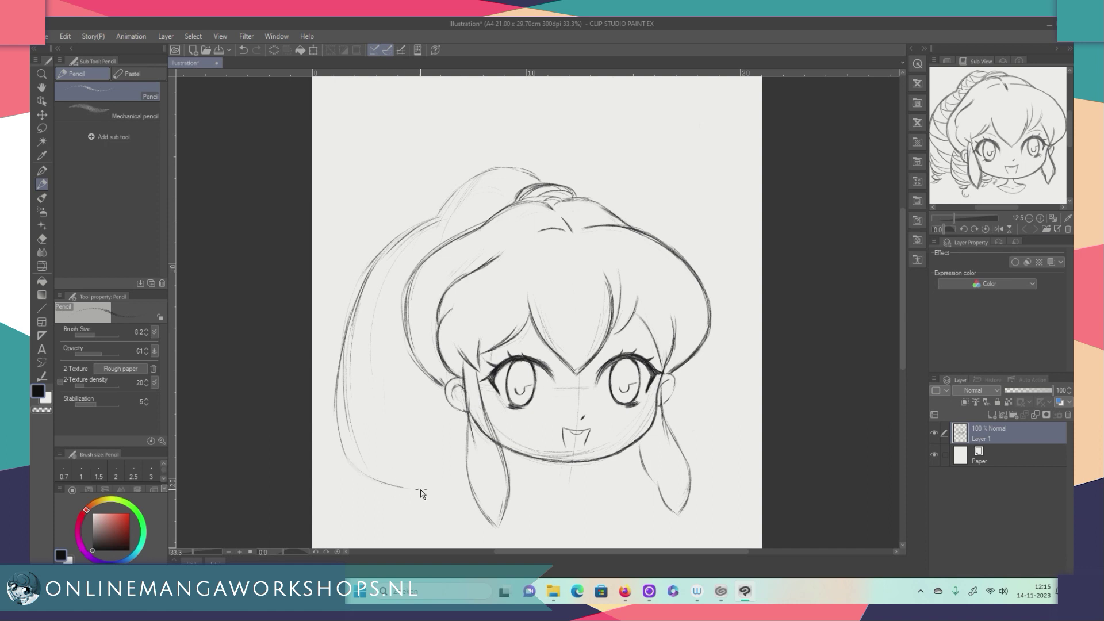
Draw the inner part of the ponytail from behind the left ear, rounding off behind the tip of the side lock
{"action": "left_click_drag", "start_coordinate": [901, 356], "coordinate": [902, 371]}
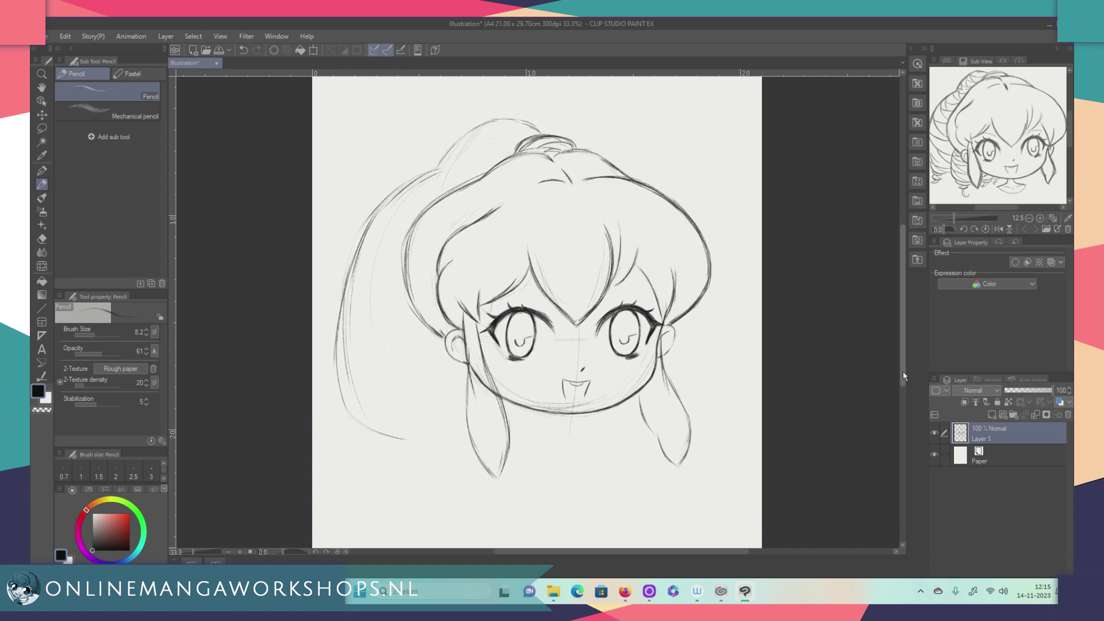
{"action": "left_click_drag", "start_coordinate": [443, 336], "coordinate": [423, 420]}
{"action": "left_click_drag", "start_coordinate": [440, 340], "coordinate": [426, 457]}
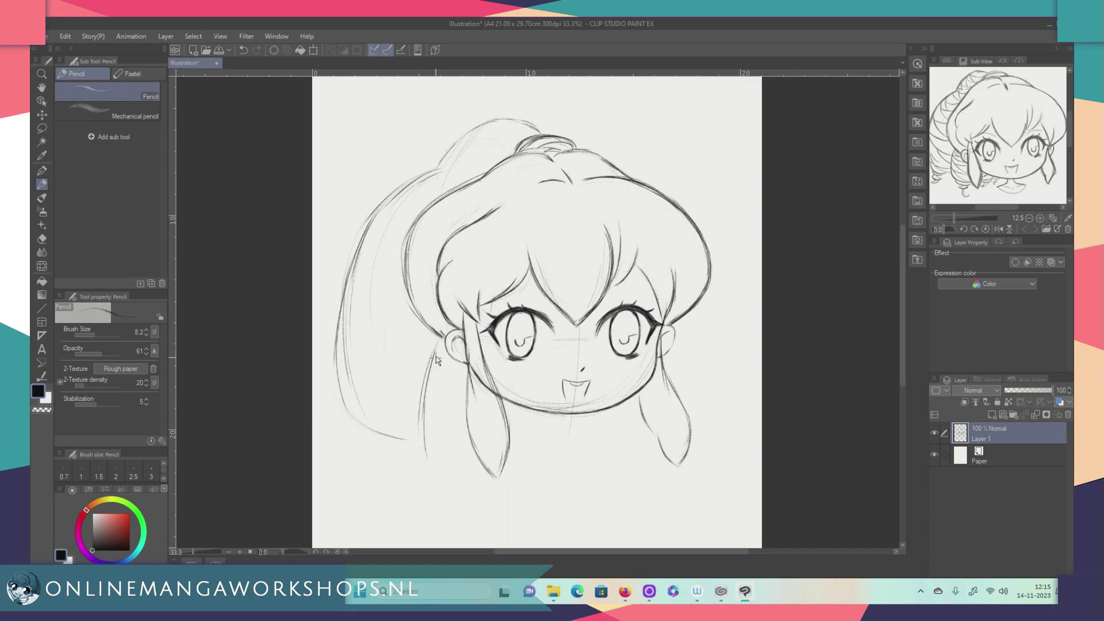
{"action": "mouse_move", "coordinate": [440, 340]}
{"action": "left_mouse_down"}
{"action": "mouse_move", "coordinate": [415, 444]}
{"action": "mouse_move", "coordinate": [425, 462]}
{"action": "mouse_move", "coordinate": [437, 338]}
{"action": "mouse_move", "coordinate": [416, 427]}
{"action": "mouse_move", "coordinate": [426, 457]}
{"action": "mouse_move", "coordinate": [464, 483]}
{"action": "mouse_move", "coordinate": [423, 464]}
{"action": "mouse_move", "coordinate": [481, 485]}
{"action": "left_mouse_up"}
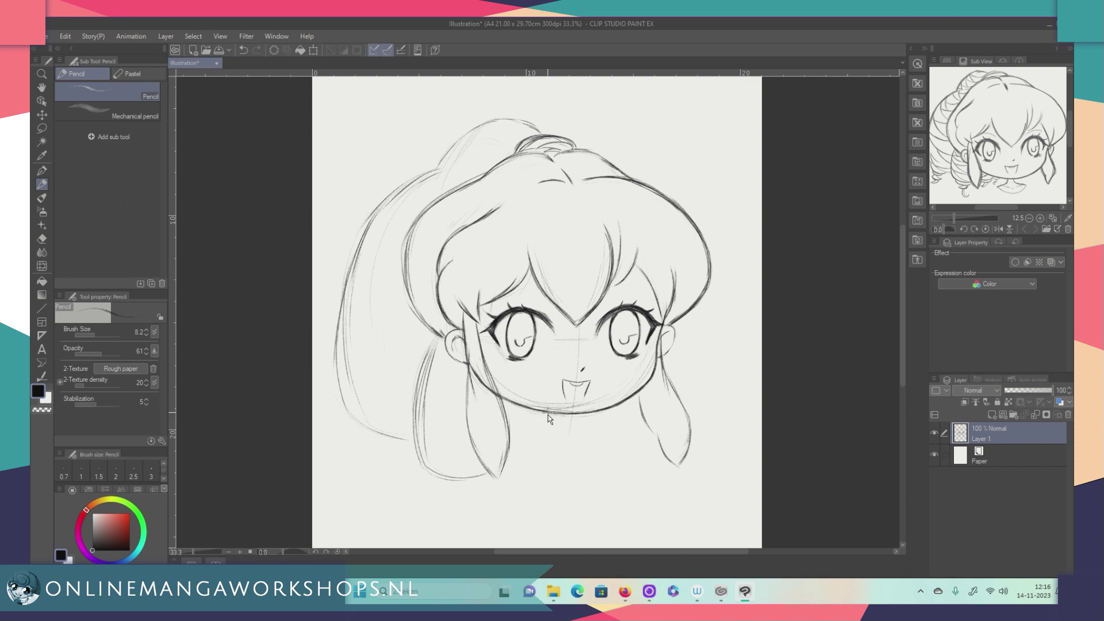
Draw the two short neck lines below the chin
{"action": "left_click_drag", "start_coordinate": [578, 420], "coordinate": [575, 439]}
{"action": "left_click_drag", "start_coordinate": [556, 414], "coordinate": [553, 432]}
{"action": "left_click_drag", "start_coordinate": [541, 431], "coordinate": [544, 417]}
{"action": "left_click_drag", "start_coordinate": [549, 413], "coordinate": [542, 431]}
Draw the shoulder curves, collarbone mark and a rounded lower edge that closes the bust beneath the neck
{"action": "left_click_drag", "start_coordinate": [517, 440], "coordinate": [570, 432]}
{"action": "mouse_move", "coordinate": [528, 441]}
{"action": "left_mouse_down"}
{"action": "mouse_move", "coordinate": [520, 452]}
{"action": "mouse_move", "coordinate": [571, 449]}
{"action": "left_mouse_up"}
{"action": "left_click_drag", "start_coordinate": [547, 449], "coordinate": [560, 450]}
{"action": "mouse_move", "coordinate": [514, 450]}
{"action": "left_mouse_down"}
{"action": "mouse_move", "coordinate": [568, 462]}
{"action": "mouse_move", "coordinate": [599, 449]}
{"action": "mouse_move", "coordinate": [540, 466]}
{"action": "left_mouse_up"}
{"action": "left_click_drag", "start_coordinate": [515, 454], "coordinate": [559, 471]}
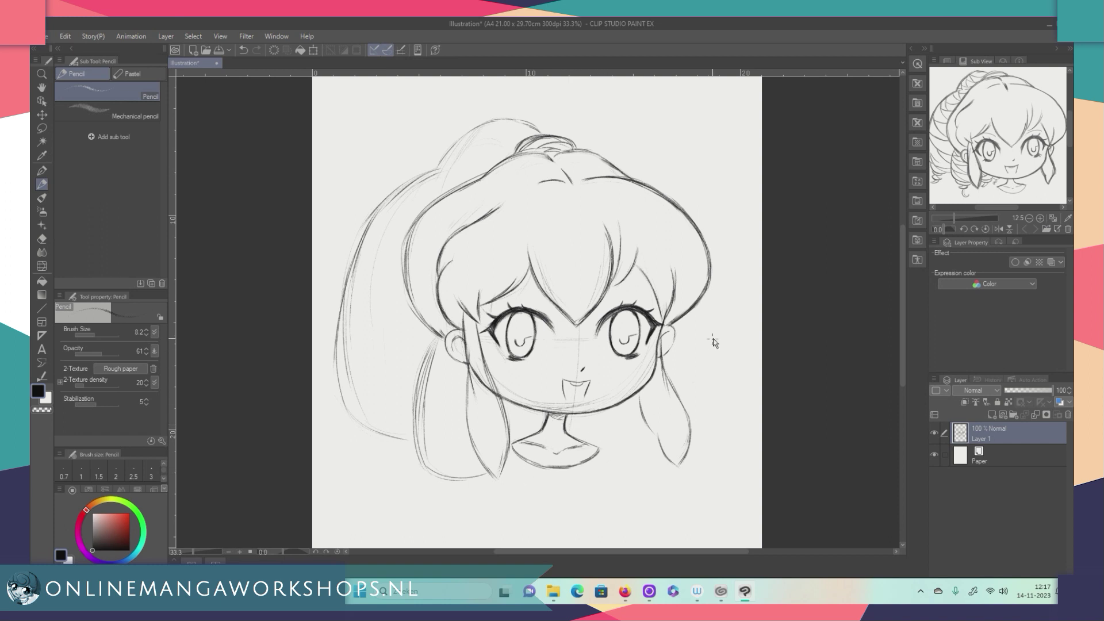
{"action": "left_click_drag", "start_coordinate": [690, 349], "coordinate": [726, 368]}
{"action": "key", "text": "ctrl+z"}
{"action": "mouse_move", "coordinate": [699, 362]}
{"action": "left_mouse_down"}
{"action": "mouse_move", "coordinate": [762, 368]}
{"action": "mouse_move", "coordinate": [719, 346]}
{"action": "left_mouse_up"}
{"action": "key", "text": "ctrl+z"}
{"action": "left_click_drag", "start_coordinate": [698, 360], "coordinate": [719, 338]}
{"action": "mouse_move", "coordinate": [710, 348]}
{"action": "left_mouse_down"}
{"action": "mouse_move", "coordinate": [700, 377]}
{"action": "mouse_move", "coordinate": [731, 356]}
{"action": "left_mouse_up"}
Draw a short hair strand in the gap between the left side lock and the neck
{"action": "left_click_drag", "start_coordinate": [536, 427], "coordinate": [540, 428]}
{"action": "left_click", "coordinate": [511, 447]}
{"action": "left_click_drag", "start_coordinate": [430, 352], "coordinate": [421, 417]}
{"action": "left_click", "coordinate": [918, 590]}
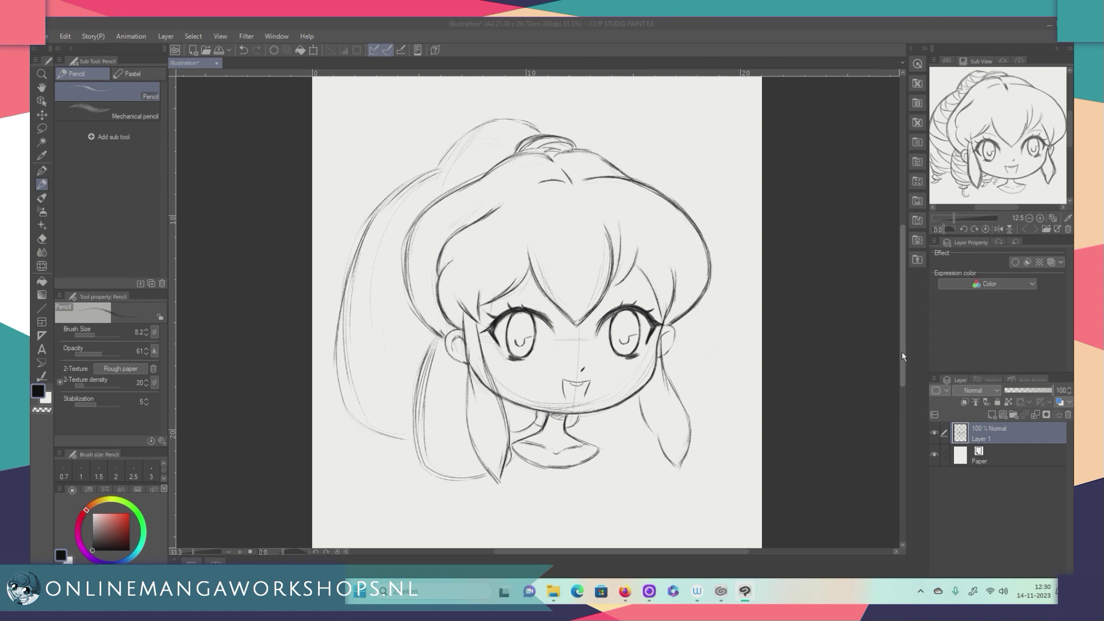
Draw short curved edges beneath both ponytail parts and extend the small strand beside the neck
{"action": "scroll", "coordinate": [902, 350], "scroll_direction": "down", "scroll_amount": 2}
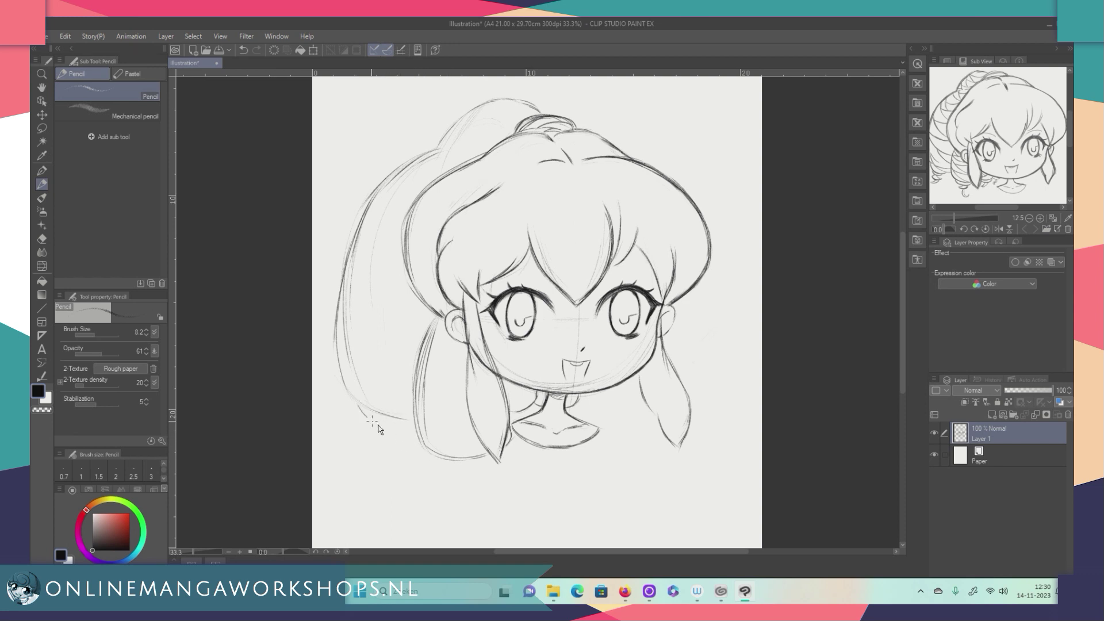
{"action": "left_click_drag", "start_coordinate": [362, 411], "coordinate": [406, 429]}
{"action": "left_click_drag", "start_coordinate": [436, 458], "coordinate": [482, 466]}
{"action": "mouse_move", "coordinate": [541, 406]}
{"action": "left_mouse_down"}
{"action": "mouse_move", "coordinate": [522, 423]}
{"action": "mouse_move", "coordinate": [531, 401]}
{"action": "left_mouse_up"}
Draw the curled strand end hanging below the outer ponytail part
{"action": "left_click_drag", "start_coordinate": [381, 427], "coordinate": [376, 454]}
{"action": "left_click_drag", "start_coordinate": [401, 447], "coordinate": [386, 434]}
{"action": "mouse_move", "coordinate": [395, 438]}
{"action": "left_mouse_down"}
{"action": "mouse_move", "coordinate": [382, 484]}
{"action": "mouse_move", "coordinate": [385, 472]}
{"action": "mouse_move", "coordinate": [405, 504]}
{"action": "left_mouse_up"}
{"action": "key", "text": "ctrl+z"}
{"action": "left_click_drag", "start_coordinate": [402, 446], "coordinate": [384, 464]}
{"action": "left_click_drag", "start_coordinate": [383, 466], "coordinate": [397, 450]}
{"action": "mouse_move", "coordinate": [409, 468]}
{"action": "left_mouse_down"}
{"action": "mouse_move", "coordinate": [405, 515]}
{"action": "mouse_move", "coordinate": [413, 504]}
{"action": "left_mouse_up"}
{"action": "key", "text": "ctrl+z"}
{"action": "key", "text": "ctrl+z"}
{"action": "left_click_drag", "start_coordinate": [388, 430], "coordinate": [396, 448]}
{"action": "left_click_drag", "start_coordinate": [465, 474], "coordinate": [480, 483]}
{"action": "key", "text": "ctrl+z"}
{"action": "mouse_move", "coordinate": [467, 474]}
{"action": "left_mouse_down"}
{"action": "mouse_move", "coordinate": [472, 498]}
{"action": "mouse_move", "coordinate": [481, 483]}
{"action": "left_mouse_up"}
{"action": "key", "text": "ctrl+z"}
{"action": "key", "text": "ctrl+z"}
{"action": "mouse_move", "coordinate": [478, 462]}
{"action": "left_mouse_down"}
{"action": "mouse_move", "coordinate": [465, 483]}
{"action": "mouse_move", "coordinate": [486, 482]}
{"action": "mouse_move", "coordinate": [473, 486]}
{"action": "left_mouse_up"}
{"action": "left_click_drag", "start_coordinate": [480, 482], "coordinate": [487, 472]}
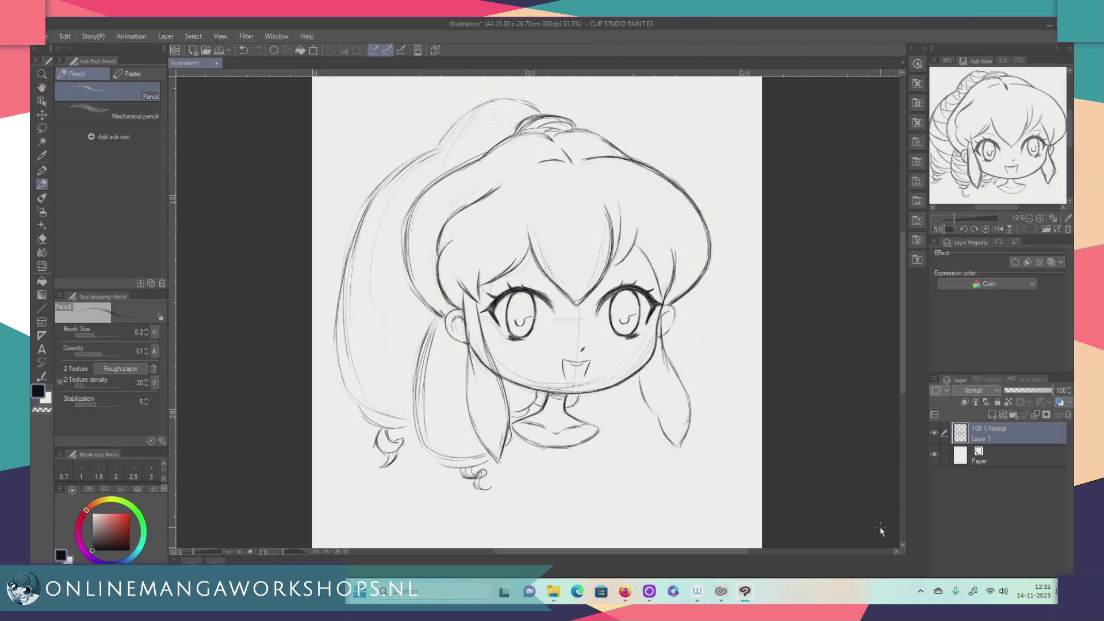
{"action": "key", "text": "ctrl+z"}
{"action": "key", "text": "ctrl+z"}
{"action": "key", "text": "ctrl+z"}
{"action": "key", "text": "ctrl+z"}
{"action": "key", "text": "ctrl+z"}
{"action": "key", "text": "ctrl+z"}
Draw the curled strand end hanging below the inner ponytail part
{"action": "left_click_drag", "start_coordinate": [468, 486], "coordinate": [474, 494]}
{"action": "mouse_move", "coordinate": [457, 479]}
{"action": "left_mouse_down"}
{"action": "mouse_move", "coordinate": [484, 480]}
{"action": "mouse_move", "coordinate": [464, 496]}
{"action": "left_mouse_up"}
Add short twist lines to the small hair strand behind the left side of the neck
{"action": "left_click_drag", "start_coordinate": [524, 412], "coordinate": [519, 425]}
{"action": "left_click_drag", "start_coordinate": [574, 384], "coordinate": [571, 405]}
{"action": "left_click_drag", "start_coordinate": [580, 402], "coordinate": [572, 410]}
{"action": "key", "text": "ctrl+z"}
{"action": "left_click_drag", "start_coordinate": [534, 409], "coordinate": [540, 416]}
{"action": "key", "text": "ctrl+z"}
{"action": "left_click_drag", "start_coordinate": [533, 406], "coordinate": [540, 415]}
{"action": "key", "text": "ctrl+z"}
{"action": "left_click_drag", "start_coordinate": [539, 410], "coordinate": [539, 414]}
{"action": "key", "text": "ctrl+z"}
{"action": "left_click_drag", "start_coordinate": [589, 369], "coordinate": [590, 375]}
Retrace the inner ponytail part with darker lines, including its lower edge and curled end
{"action": "left_click_drag", "start_coordinate": [437, 318], "coordinate": [419, 415]}
{"action": "left_click_drag", "start_coordinate": [423, 346], "coordinate": [418, 434]}
{"action": "mouse_move", "coordinate": [417, 381]}
{"action": "left_mouse_down"}
{"action": "mouse_move", "coordinate": [426, 454]}
{"action": "mouse_move", "coordinate": [472, 460]}
{"action": "left_mouse_up"}
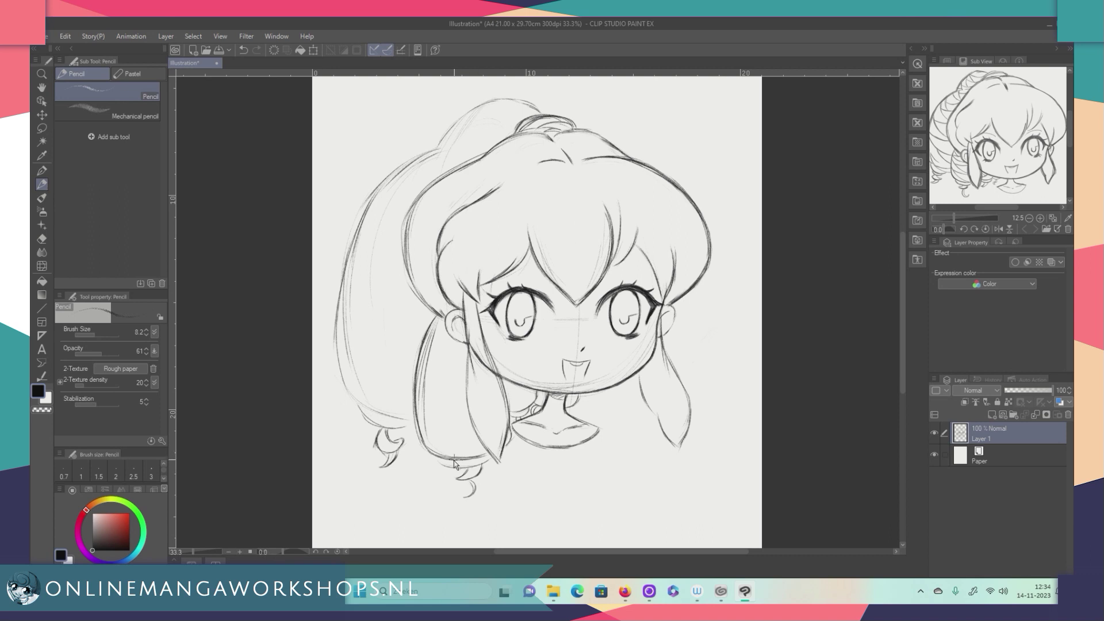
{"action": "left_click_drag", "start_coordinate": [505, 452], "coordinate": [509, 434]}
{"action": "left_click_drag", "start_coordinate": [434, 339], "coordinate": [426, 429]}
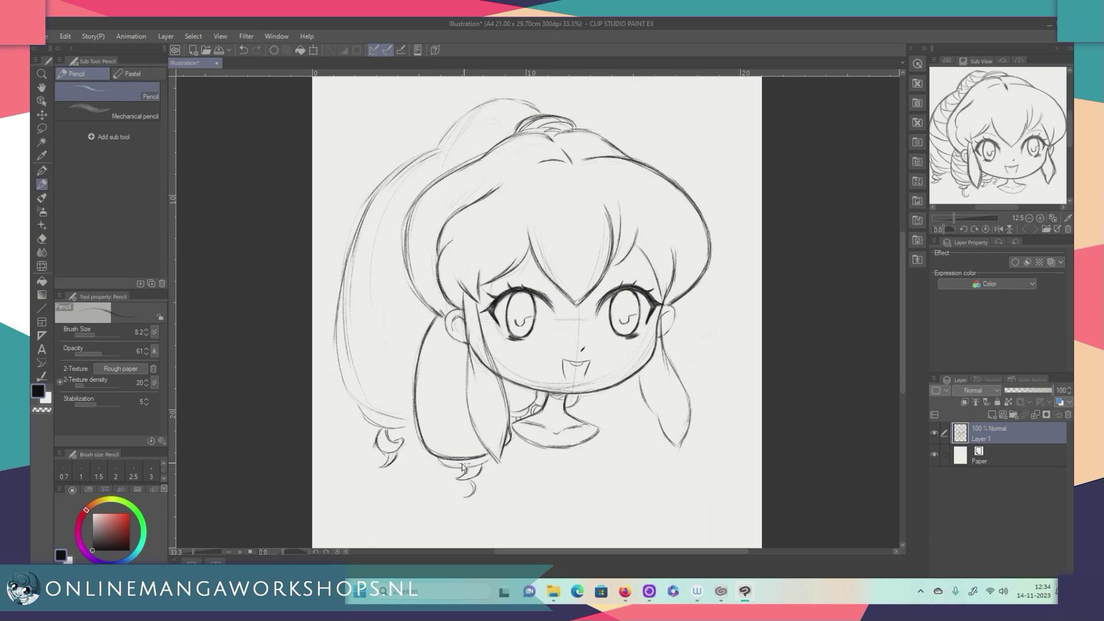
{"action": "left_click_drag", "start_coordinate": [436, 460], "coordinate": [477, 471]}
{"action": "mouse_move", "coordinate": [470, 486]}
{"action": "left_mouse_down"}
{"action": "mouse_move", "coordinate": [473, 495]}
{"action": "mouse_move", "coordinate": [466, 484]}
{"action": "left_mouse_up"}
Draw curved diagonal twist lines across the inner ponytail part, spaced from the lower edge up towards the ear
{"action": "left_click_drag", "start_coordinate": [423, 428], "coordinate": [467, 456]}
{"action": "left_click_drag", "start_coordinate": [413, 411], "coordinate": [489, 460]}
{"action": "left_click_drag", "start_coordinate": [413, 422], "coordinate": [465, 436]}
{"action": "left_click_drag", "start_coordinate": [460, 422], "coordinate": [419, 390]}
{"action": "left_click_drag", "start_coordinate": [417, 384], "coordinate": [459, 397]}
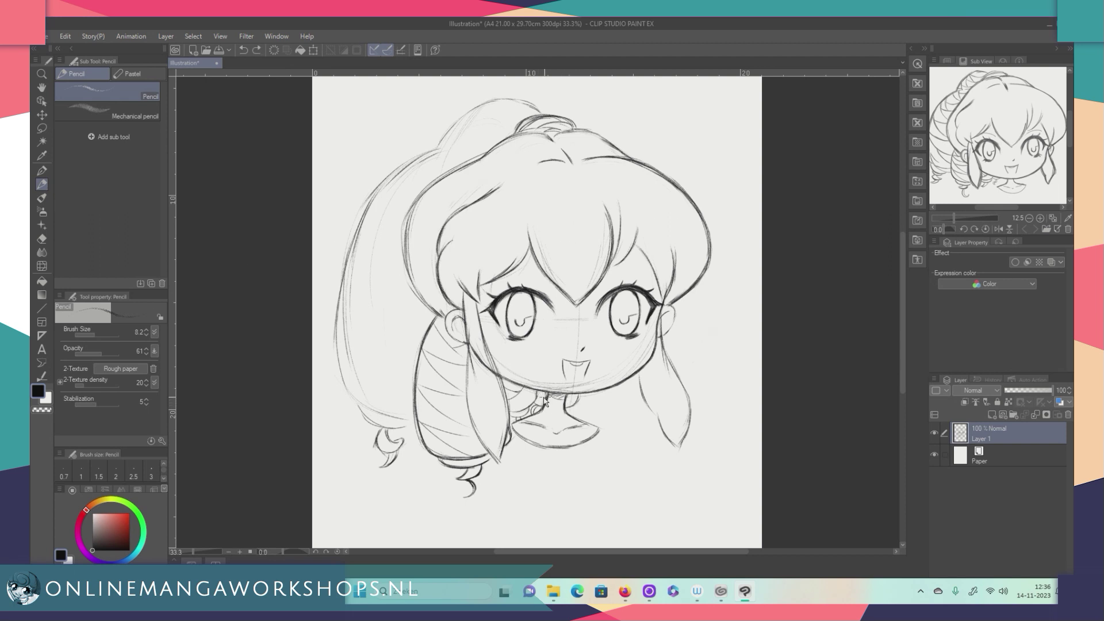
Add small hair strand marks behind the right side of the neck, just under the jaw
{"action": "left_click_drag", "start_coordinate": [565, 396], "coordinate": [568, 409]}
{"action": "left_click_drag", "start_coordinate": [540, 402], "coordinate": [544, 395]}
{"action": "key", "text": "ctrl+z"}
{"action": "mouse_move", "coordinate": [569, 397]}
{"action": "left_mouse_down"}
{"action": "mouse_move", "coordinate": [537, 391]}
{"action": "mouse_move", "coordinate": [582, 402]}
{"action": "left_mouse_up"}
{"action": "left_click_drag", "start_coordinate": [598, 426], "coordinate": [574, 431]}
{"action": "mouse_move", "coordinate": [618, 400]}
{"action": "left_mouse_down"}
{"action": "mouse_move", "coordinate": [596, 413]}
{"action": "mouse_move", "coordinate": [626, 412]}
{"action": "left_mouse_up"}
{"action": "mouse_move", "coordinate": [724, 271]}
{"action": "left_mouse_down"}
{"action": "mouse_move", "coordinate": [712, 363]}
{"action": "mouse_move", "coordinate": [719, 330]}
{"action": "left_mouse_up"}
{"action": "mouse_move", "coordinate": [729, 150]}
{"action": "left_mouse_down"}
{"action": "mouse_move", "coordinate": [745, 170]}
{"action": "mouse_move", "coordinate": [726, 177]}
{"action": "mouse_move", "coordinate": [717, 212]}
{"action": "left_mouse_up"}
{"action": "mouse_move", "coordinate": [702, 125]}
{"action": "left_mouse_down"}
{"action": "mouse_move", "coordinate": [713, 162]}
{"action": "mouse_move", "coordinate": [747, 183]}
{"action": "mouse_move", "coordinate": [713, 208]}
{"action": "mouse_move", "coordinate": [734, 213]}
{"action": "mouse_move", "coordinate": [713, 374]}
{"action": "mouse_move", "coordinate": [705, 324]}
{"action": "left_mouse_up"}
{"action": "left_click_drag", "start_coordinate": [740, 297], "coordinate": [690, 321]}
{"action": "mouse_move", "coordinate": [690, 322]}
{"action": "left_mouse_down"}
{"action": "mouse_move", "coordinate": [726, 331]}
{"action": "mouse_move", "coordinate": [678, 321]}
{"action": "mouse_move", "coordinate": [704, 343]}
{"action": "mouse_move", "coordinate": [716, 396]}
{"action": "left_mouse_up"}
{"action": "key", "text": "ctrl+z"}
{"action": "key", "text": "ctrl+z"}
{"action": "key", "text": "ctrl+z"}
{"action": "key", "text": "ctrl+z"}
{"action": "key", "text": "ctrl+z"}
Retrace both edges of the left side lock with darker lines down to its pointed tip
{"action": "left_click_drag", "start_coordinate": [469, 351], "coordinate": [485, 454]}
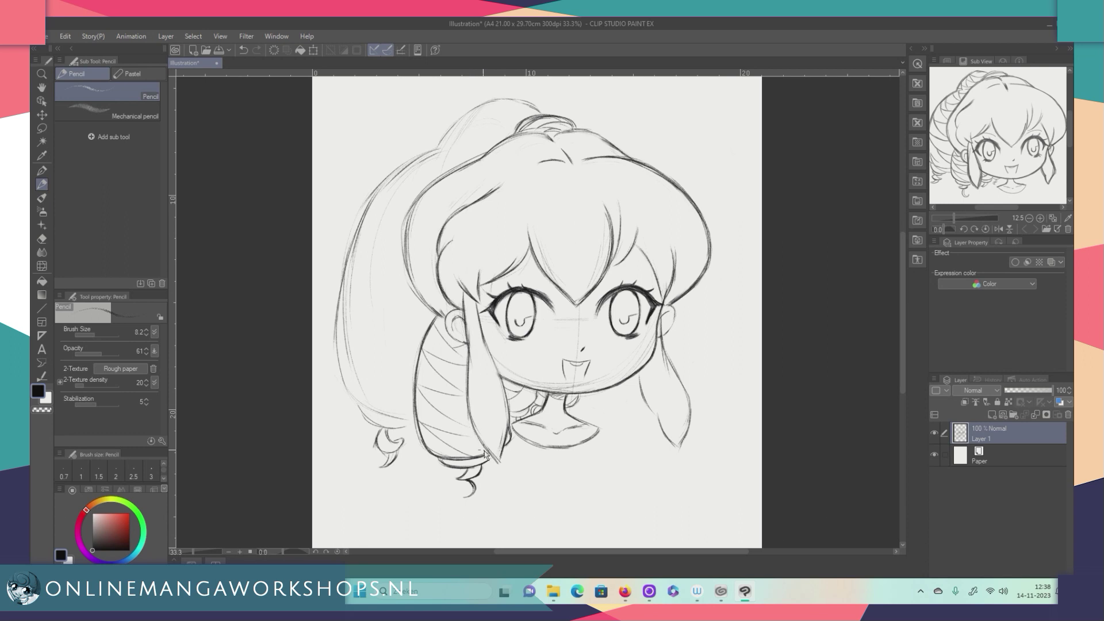
{"action": "left_click_drag", "start_coordinate": [467, 397], "coordinate": [476, 426]}
{"action": "left_click_drag", "start_coordinate": [467, 369], "coordinate": [478, 428]}
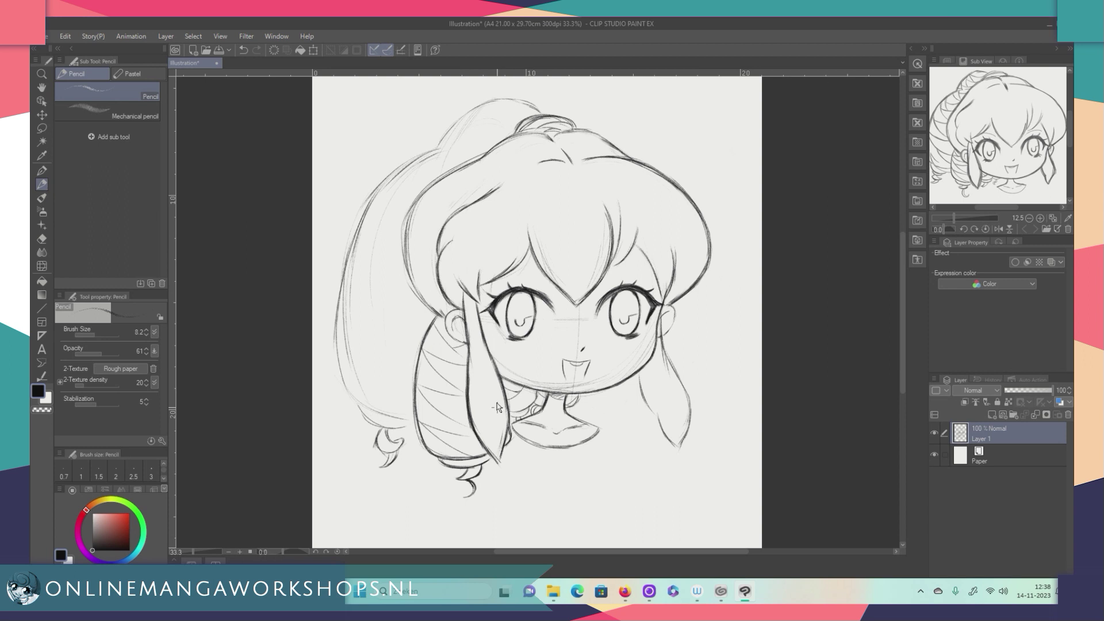
{"action": "mouse_move", "coordinate": [489, 348]}
{"action": "left_mouse_down"}
{"action": "mouse_move", "coordinate": [505, 385]}
{"action": "mouse_move", "coordinate": [502, 424]}
{"action": "left_mouse_up"}
{"action": "left_click_drag", "start_coordinate": [507, 444], "coordinate": [503, 470]}
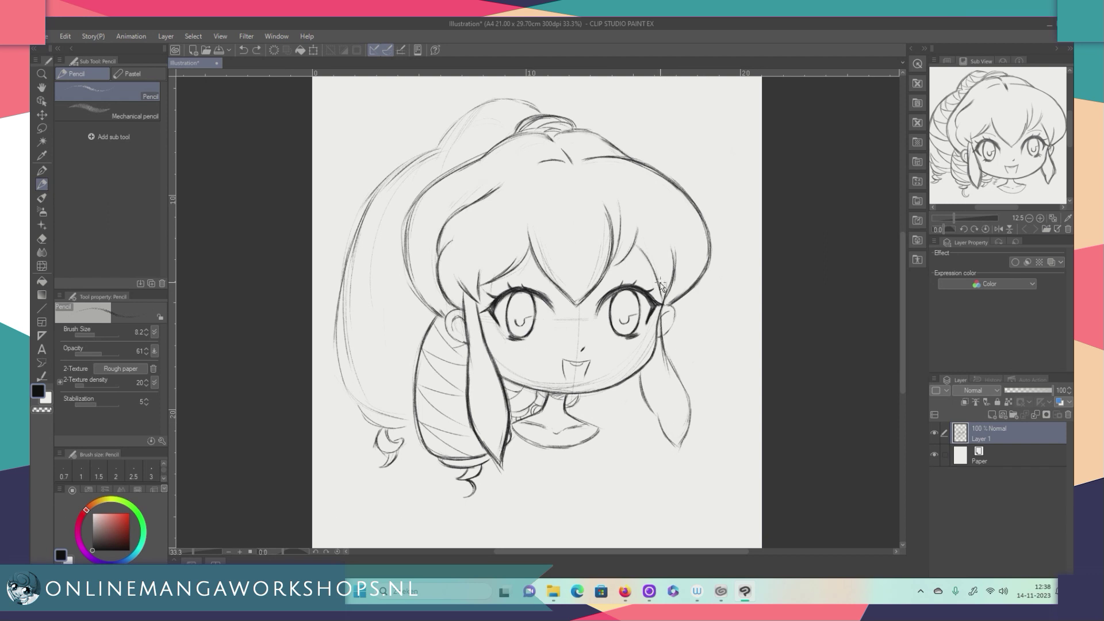
Retrace the right side lock with darker pencil lines from the ear to its pointed tip
{"action": "key", "text": "e"}
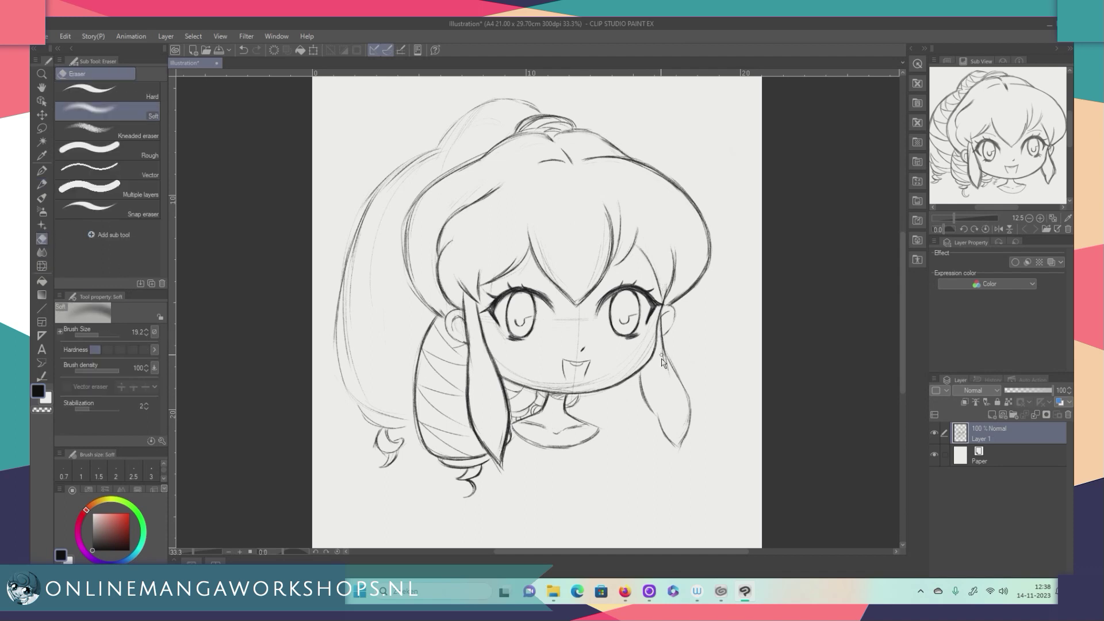
{"action": "left_click", "coordinate": [46, 172]}
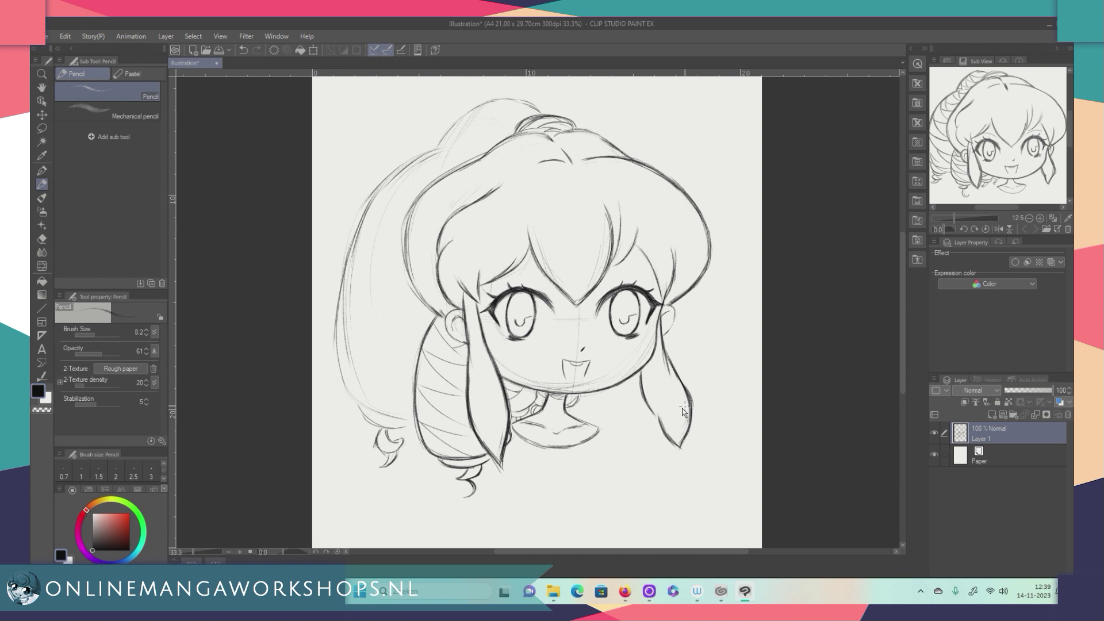
{"action": "mouse_move", "coordinate": [661, 421]}
{"action": "left_mouse_down"}
{"action": "mouse_move", "coordinate": [684, 455]}
{"action": "mouse_move", "coordinate": [693, 410]}
{"action": "mouse_move", "coordinate": [698, 419]}
{"action": "mouse_move", "coordinate": [679, 388]}
{"action": "mouse_move", "coordinate": [689, 401]}
{"action": "mouse_move", "coordinate": [662, 424]}
{"action": "mouse_move", "coordinate": [695, 429]}
{"action": "left_mouse_up"}
{"action": "left_click_drag", "start_coordinate": [695, 400], "coordinate": [691, 429]}
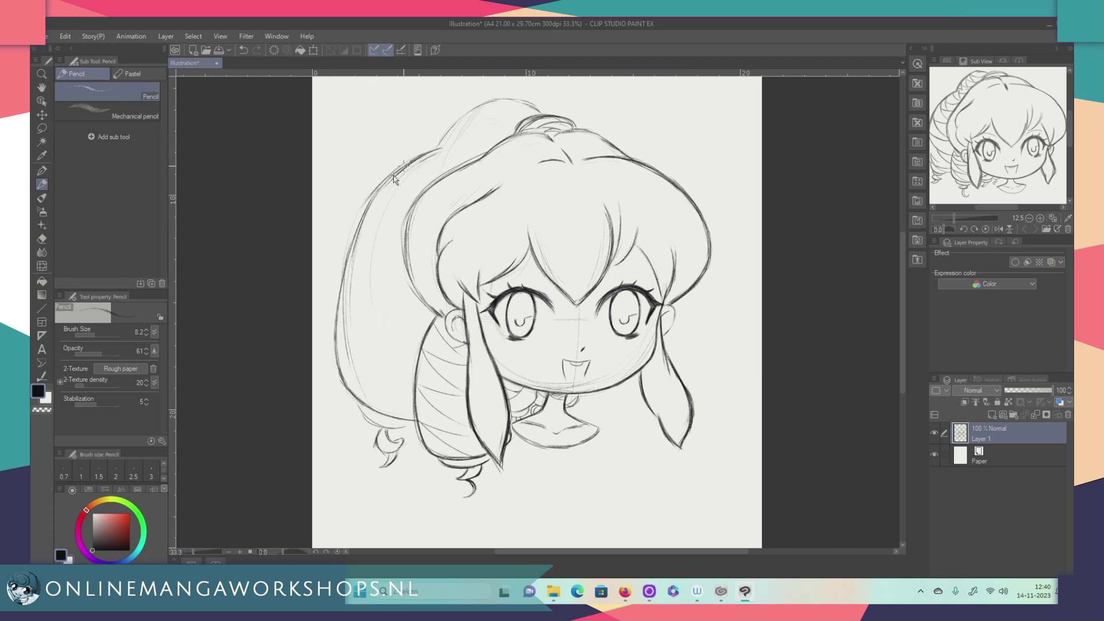
Retrace the outer contour of the large ponytail part with a darker, heavier line
{"action": "left_click_drag", "start_coordinate": [353, 247], "coordinate": [343, 284]}
{"action": "mouse_move", "coordinate": [365, 222]}
{"action": "left_mouse_down"}
{"action": "mouse_move", "coordinate": [335, 327]}
{"action": "mouse_move", "coordinate": [338, 371]}
{"action": "mouse_move", "coordinate": [341, 310]}
{"action": "left_mouse_up"}
{"action": "left_click_drag", "start_coordinate": [340, 380], "coordinate": [340, 306]}
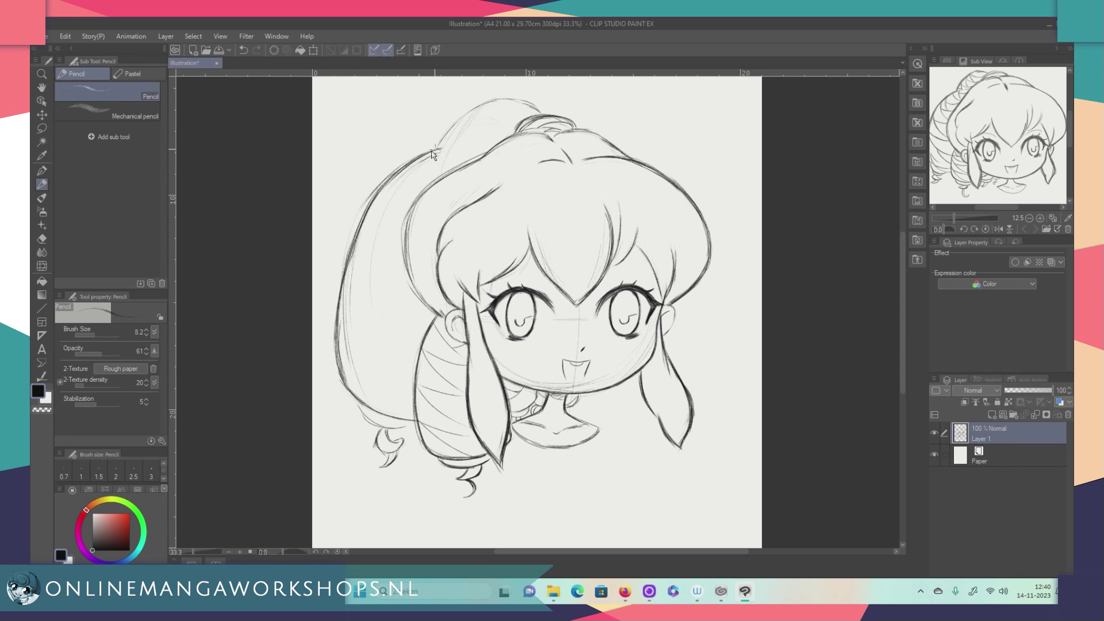
{"action": "left_click_drag", "start_coordinate": [385, 181], "coordinate": [345, 284]}
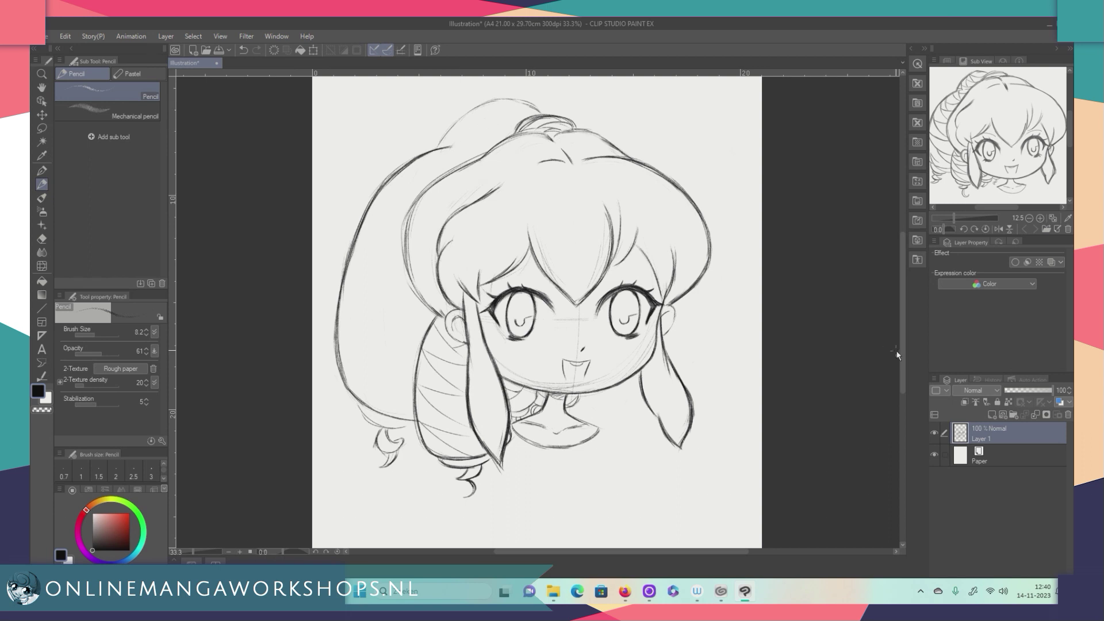
Darken the top section of the ponytail, shaping it into a peak between the hair tie and the outer curve
{"action": "scroll", "coordinate": [900, 351], "scroll_direction": "up", "scroll_amount": 2}
{"action": "mouse_move", "coordinate": [540, 168]}
{"action": "left_mouse_down"}
{"action": "mouse_move", "coordinate": [515, 164]}
{"action": "mouse_move", "coordinate": [543, 172]}
{"action": "left_mouse_up"}
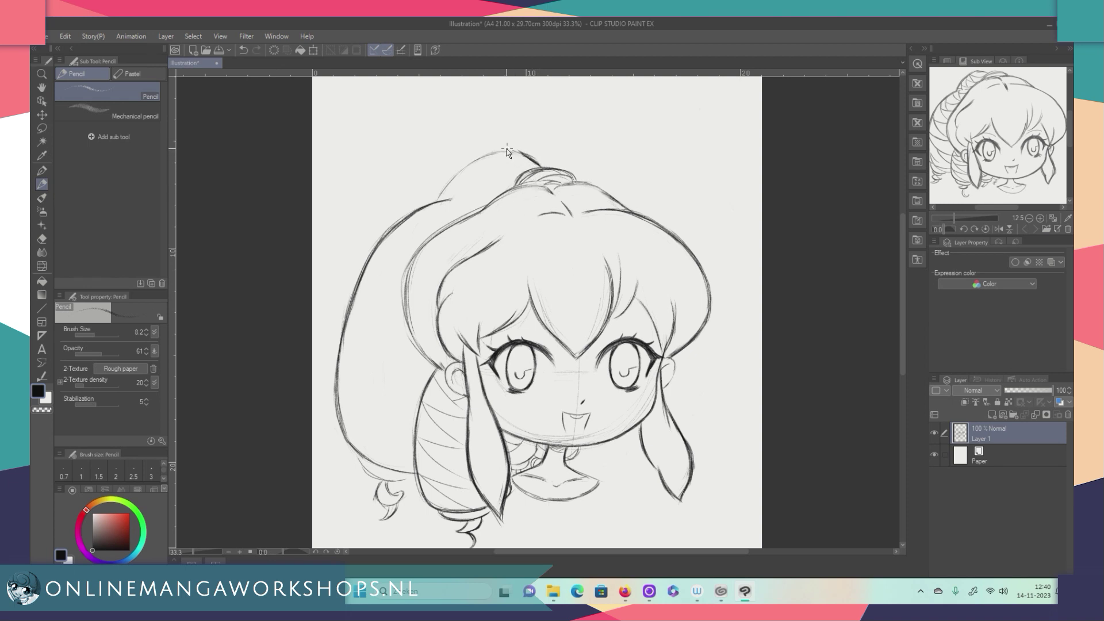
{"action": "left_click_drag", "start_coordinate": [542, 169], "coordinate": [510, 146]}
{"action": "left_click_drag", "start_coordinate": [465, 165], "coordinate": [429, 203]}
{"action": "left_click_drag", "start_coordinate": [466, 163], "coordinate": [428, 203]}
{"action": "key", "text": "ctrl+z"}
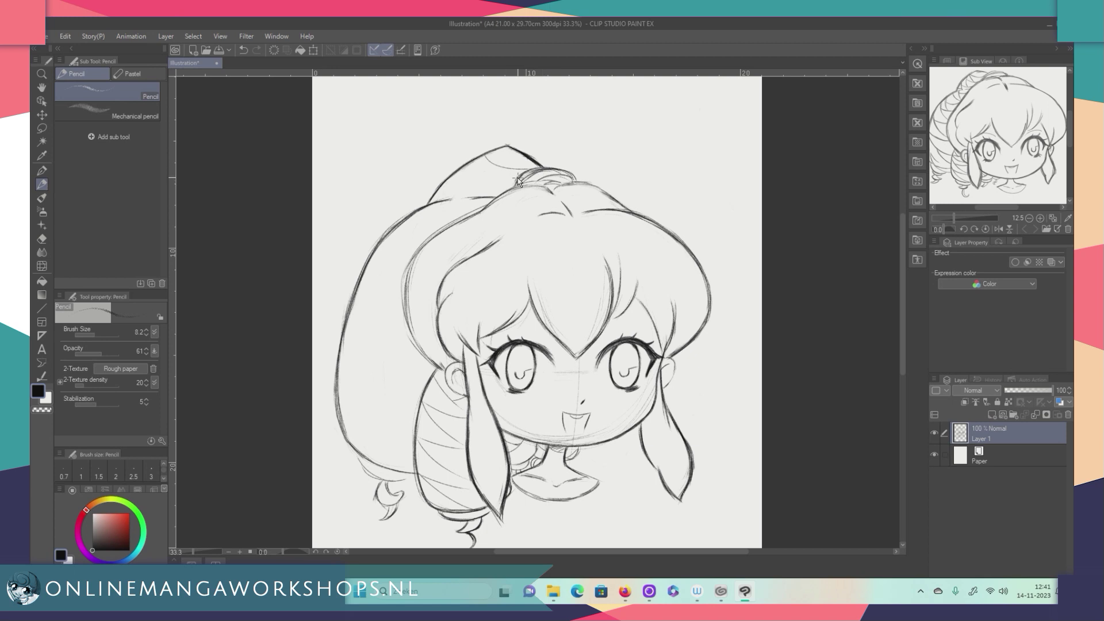
Draw curved twist lines across the ponytail's top section beside the hair tie
{"action": "left_click_drag", "start_coordinate": [519, 180], "coordinate": [460, 172]}
{"action": "left_click_drag", "start_coordinate": [432, 199], "coordinate": [500, 187]}
Sketch a small example of a twisted hair strand on the empty canvas above the head's right side
{"action": "left_click_drag", "start_coordinate": [658, 127], "coordinate": [648, 152]}
{"action": "mouse_move", "coordinate": [667, 125]}
{"action": "left_mouse_down"}
{"action": "mouse_move", "coordinate": [646, 98]}
{"action": "mouse_move", "coordinate": [567, 145]}
{"action": "left_mouse_up"}
{"action": "left_click_drag", "start_coordinate": [647, 113], "coordinate": [666, 122]}
{"action": "key", "text": "ctrl+z"}
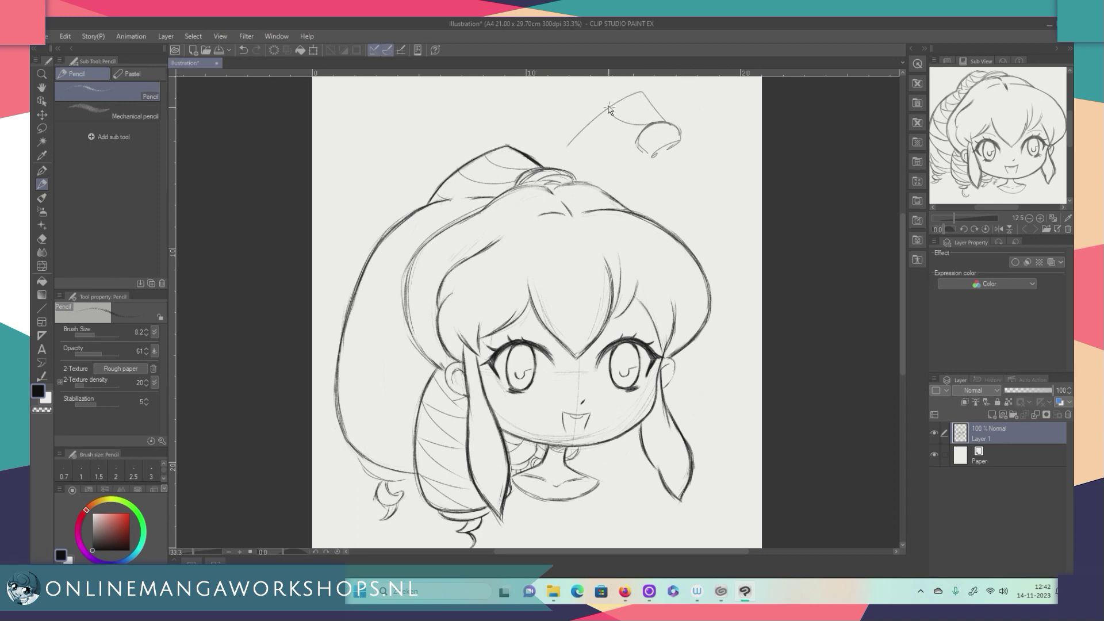
{"action": "mouse_move", "coordinate": [632, 141]}
{"action": "left_mouse_down"}
{"action": "mouse_move", "coordinate": [590, 122]}
{"action": "mouse_move", "coordinate": [569, 143]}
{"action": "left_mouse_up"}
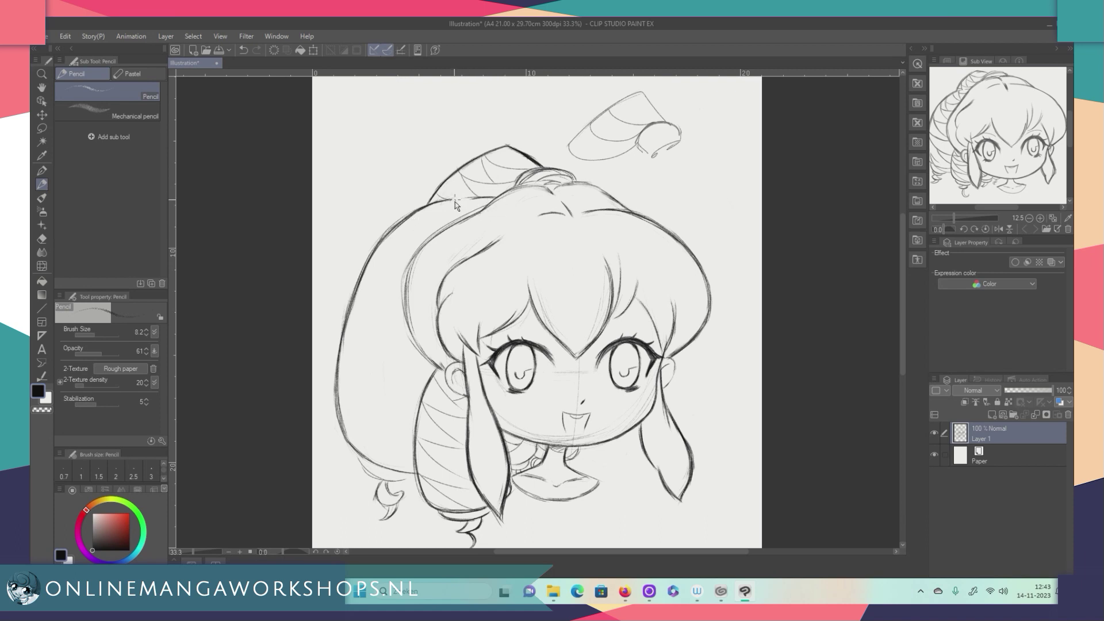
Draw curved twist lines across the upper bend of the large ponytail part, following its curve downwards
{"action": "key", "text": "ctrl+z"}
{"action": "left_click_drag", "start_coordinate": [441, 201], "coordinate": [455, 220]}
{"action": "left_click_drag", "start_coordinate": [447, 208], "coordinate": [478, 203]}
{"action": "left_click_drag", "start_coordinate": [440, 201], "coordinate": [438, 230]}
{"action": "mouse_move", "coordinate": [406, 233]}
{"action": "left_mouse_down"}
{"action": "mouse_move", "coordinate": [463, 217]}
{"action": "mouse_move", "coordinate": [414, 230]}
{"action": "mouse_move", "coordinate": [449, 225]}
{"action": "left_mouse_up"}
{"action": "left_click_drag", "start_coordinate": [411, 222], "coordinate": [409, 255]}
{"action": "left_click_drag", "start_coordinate": [373, 261], "coordinate": [408, 264]}
{"action": "left_click_drag", "start_coordinate": [401, 231], "coordinate": [395, 259]}
Draw wider curved twist lines across the middle of the large ponytail part, matching the reference drawing
{"action": "left_click_drag", "start_coordinate": [368, 263], "coordinate": [402, 306]}
{"action": "key", "text": "ctrl+z"}
{"action": "left_click_drag", "start_coordinate": [348, 316], "coordinate": [398, 322]}
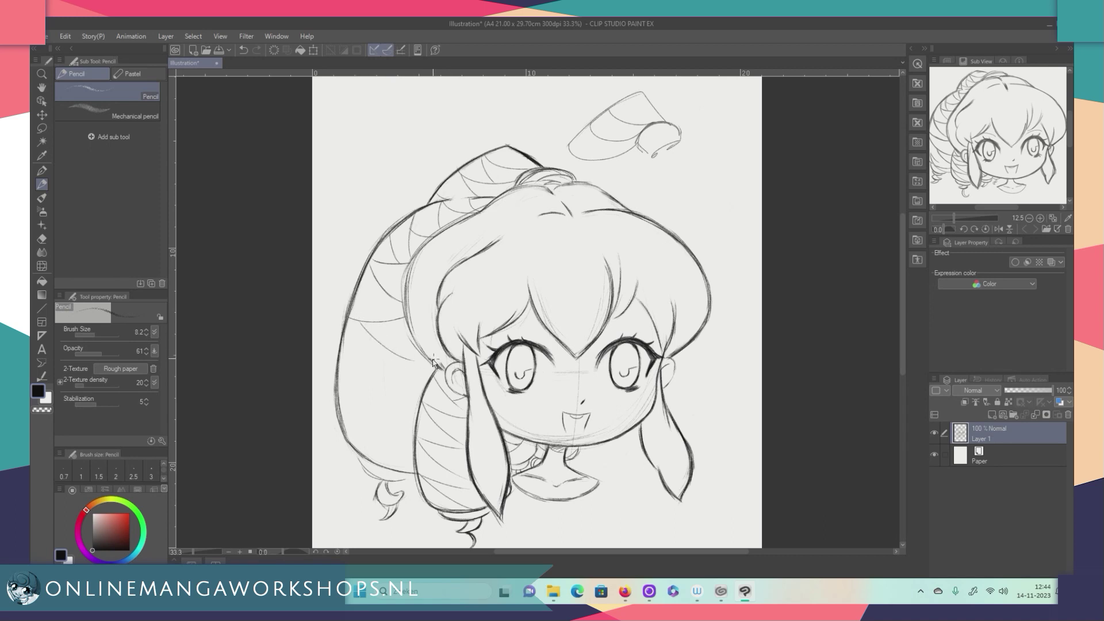
{"action": "key", "text": "ctrl+z"}
{"action": "key", "text": "ctrl+z"}
{"action": "left_click_drag", "start_coordinate": [351, 318], "coordinate": [419, 353]}
{"action": "key", "text": "ctrl+z"}
{"action": "left_click_drag", "start_coordinate": [992, 207], "coordinate": [982, 203]}
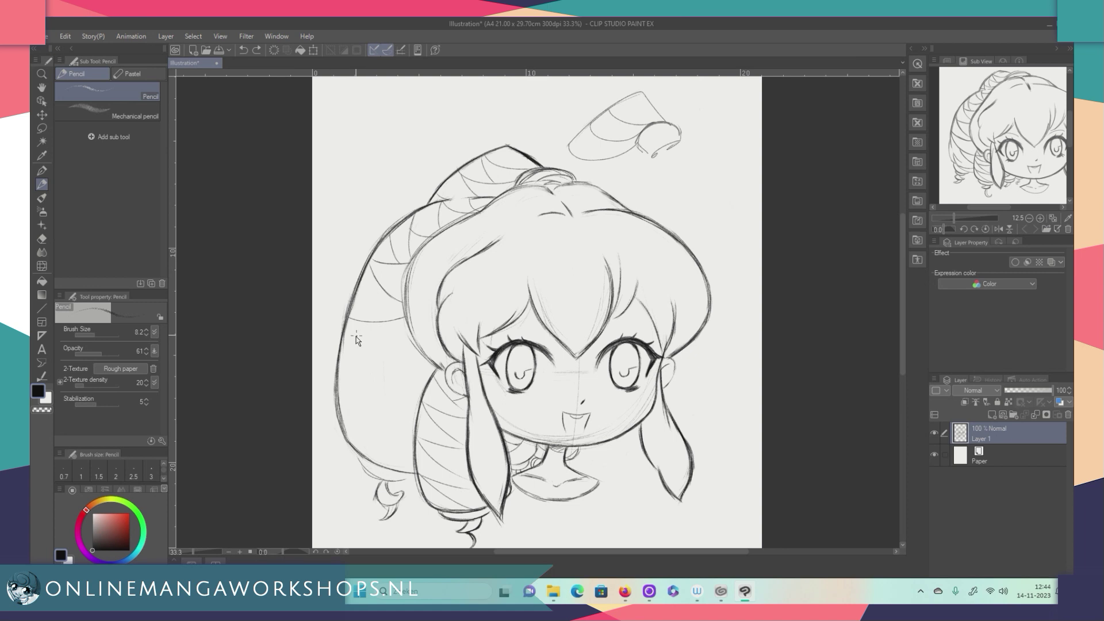
{"action": "left_click_drag", "start_coordinate": [353, 317], "coordinate": [414, 353]}
{"action": "left_click_drag", "start_coordinate": [337, 362], "coordinate": [437, 366]}
{"action": "left_click_drag", "start_coordinate": [339, 372], "coordinate": [423, 418]}
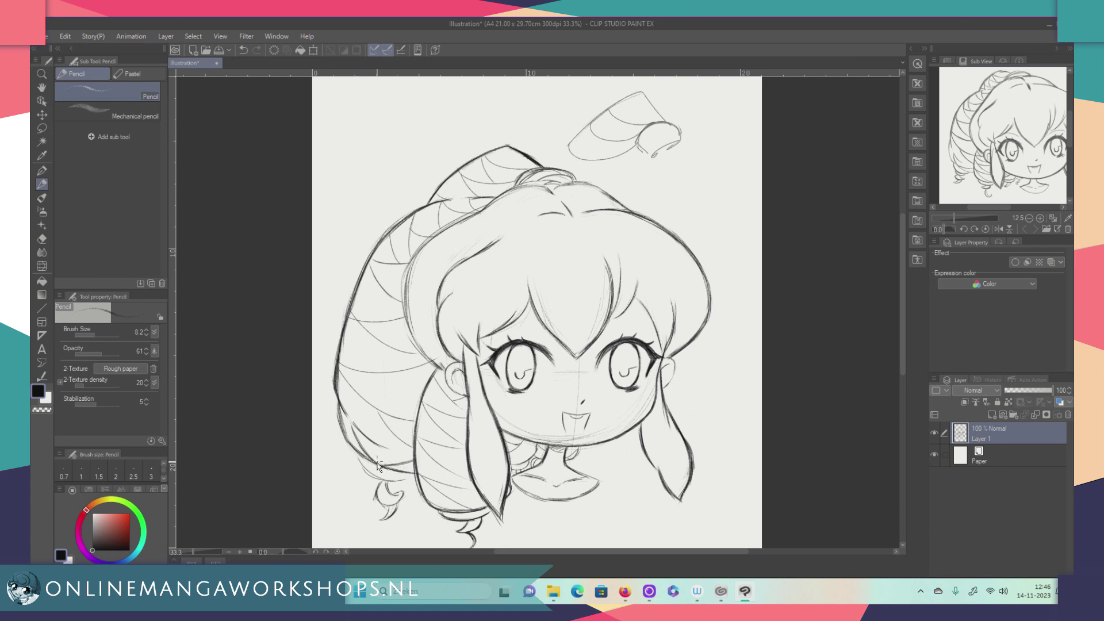
Draw the last twist lines at the bottom of the large ponytail part and darken its curled end
{"action": "left_click_drag", "start_coordinate": [384, 466], "coordinate": [402, 453]}
{"action": "mouse_move", "coordinate": [362, 431]}
{"action": "left_mouse_down"}
{"action": "mouse_move", "coordinate": [352, 405]}
{"action": "mouse_move", "coordinate": [346, 422]}
{"action": "left_mouse_up"}
{"action": "key", "text": "ctrl+z"}
{"action": "key", "text": "ctrl+z"}
{"action": "mouse_move", "coordinate": [373, 465]}
{"action": "left_mouse_down"}
{"action": "mouse_move", "coordinate": [363, 446]}
{"action": "mouse_move", "coordinate": [393, 446]}
{"action": "left_mouse_up"}
{"action": "left_click_drag", "start_coordinate": [375, 487], "coordinate": [391, 499]}
Erase the example twisted strand above the head with the Hard eraser
{"action": "scroll", "coordinate": [902, 347], "scroll_direction": "up", "scroll_amount": 1}
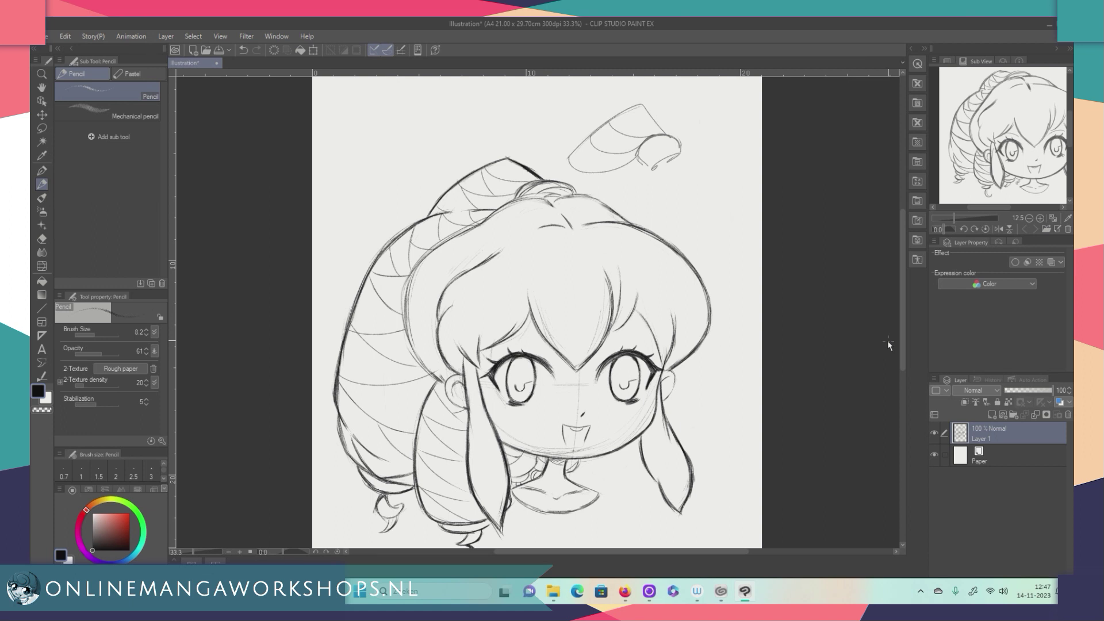
{"action": "key", "text": "e"}
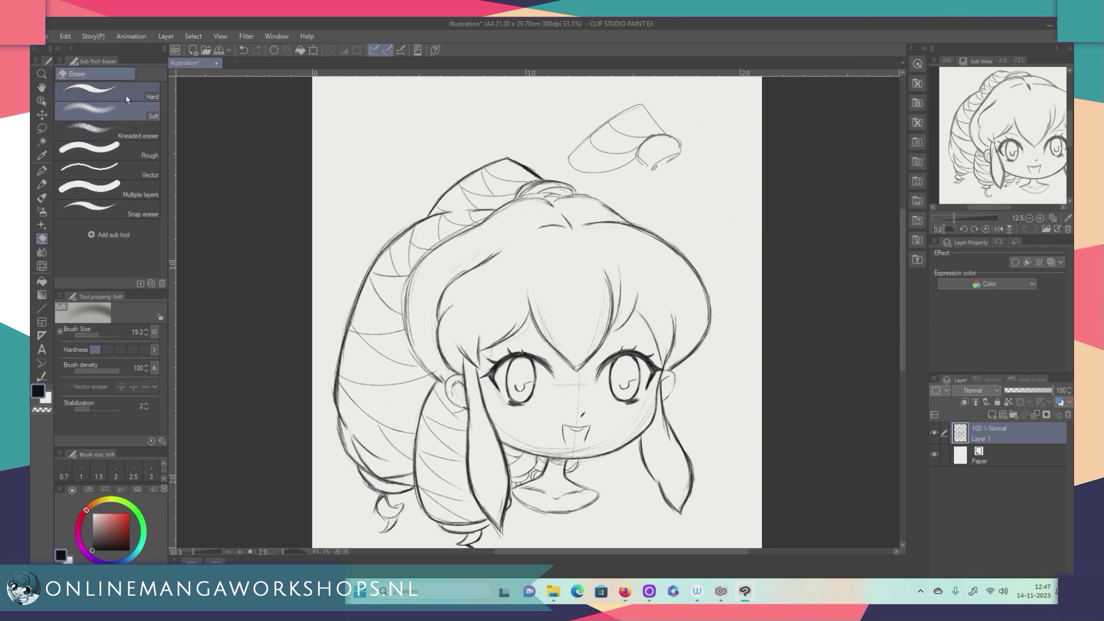
{"action": "left_click", "coordinate": [106, 90]}
{"action": "mouse_move", "coordinate": [615, 150]}
{"action": "left_mouse_down"}
{"action": "mouse_move", "coordinate": [570, 163]}
{"action": "mouse_move", "coordinate": [591, 129]}
{"action": "mouse_move", "coordinate": [641, 107]}
{"action": "mouse_move", "coordinate": [638, 146]}
{"action": "mouse_move", "coordinate": [661, 124]}
{"action": "mouse_move", "coordinate": [654, 172]}
{"action": "mouse_move", "coordinate": [683, 148]}
{"action": "mouse_move", "coordinate": [638, 127]}
{"action": "mouse_move", "coordinate": [627, 167]}
{"action": "mouse_move", "coordinate": [645, 133]}
{"action": "mouse_move", "coordinate": [630, 123]}
{"action": "mouse_move", "coordinate": [604, 142]}
{"action": "mouse_move", "coordinate": [603, 160]}
{"action": "mouse_move", "coordinate": [581, 161]}
{"action": "mouse_move", "coordinate": [622, 155]}
{"action": "left_mouse_up"}
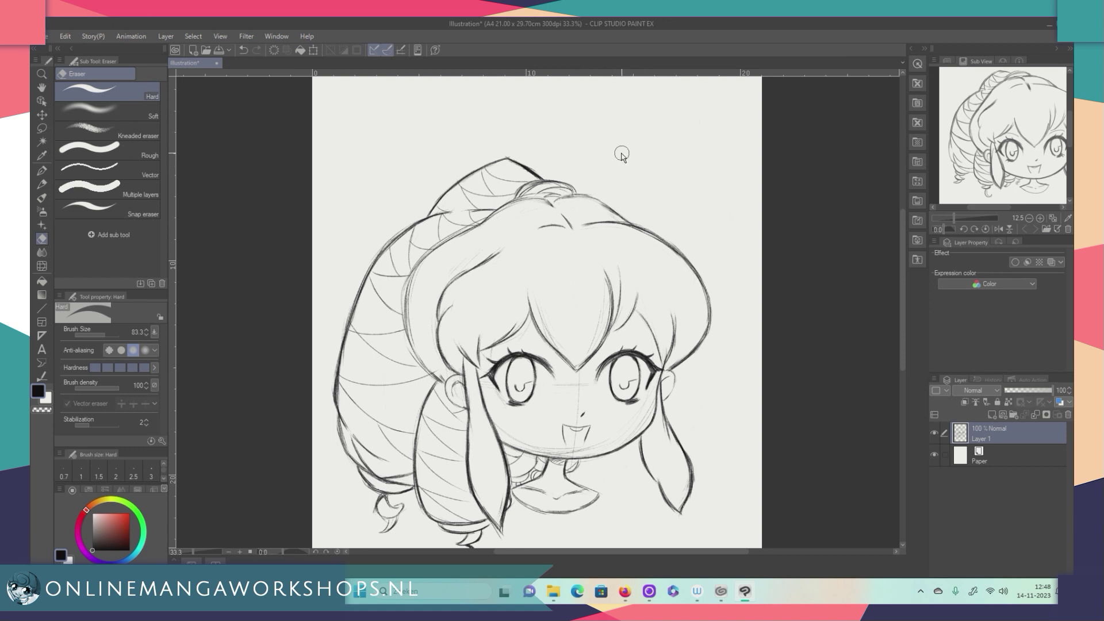
Retrace the left ear with the pencil
{"action": "left_click", "coordinate": [42, 184]}
{"action": "mouse_move", "coordinate": [902, 319]}
{"action": "left_mouse_down"}
{"action": "mouse_move", "coordinate": [902, 334]}
{"action": "mouse_move", "coordinate": [895, 325]}
{"action": "left_mouse_up"}
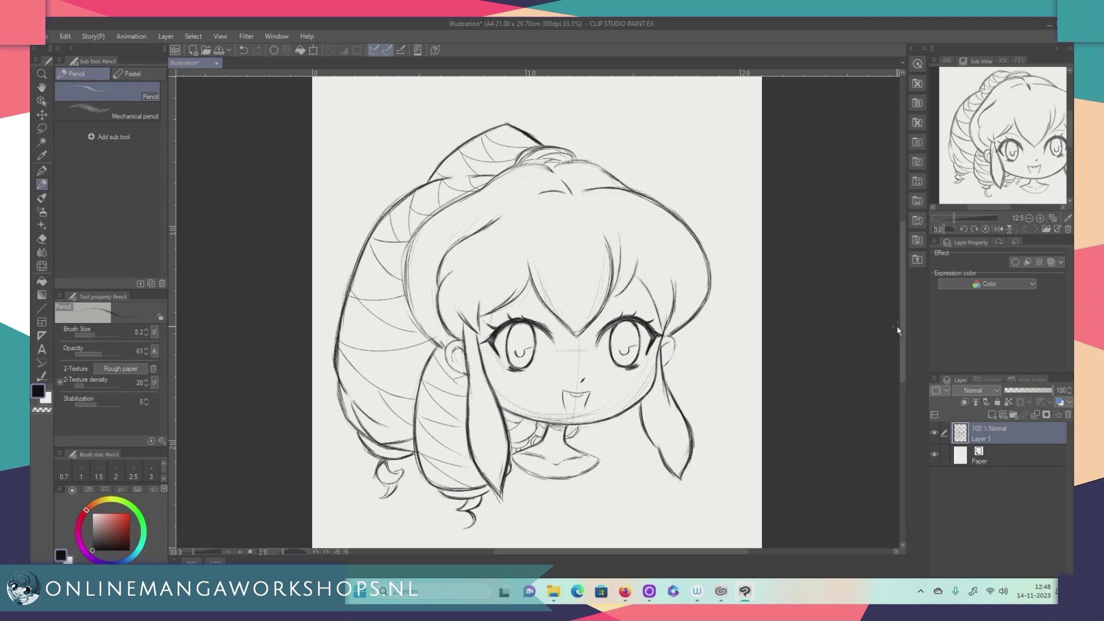
{"action": "left_click_drag", "start_coordinate": [899, 360], "coordinate": [900, 363]}
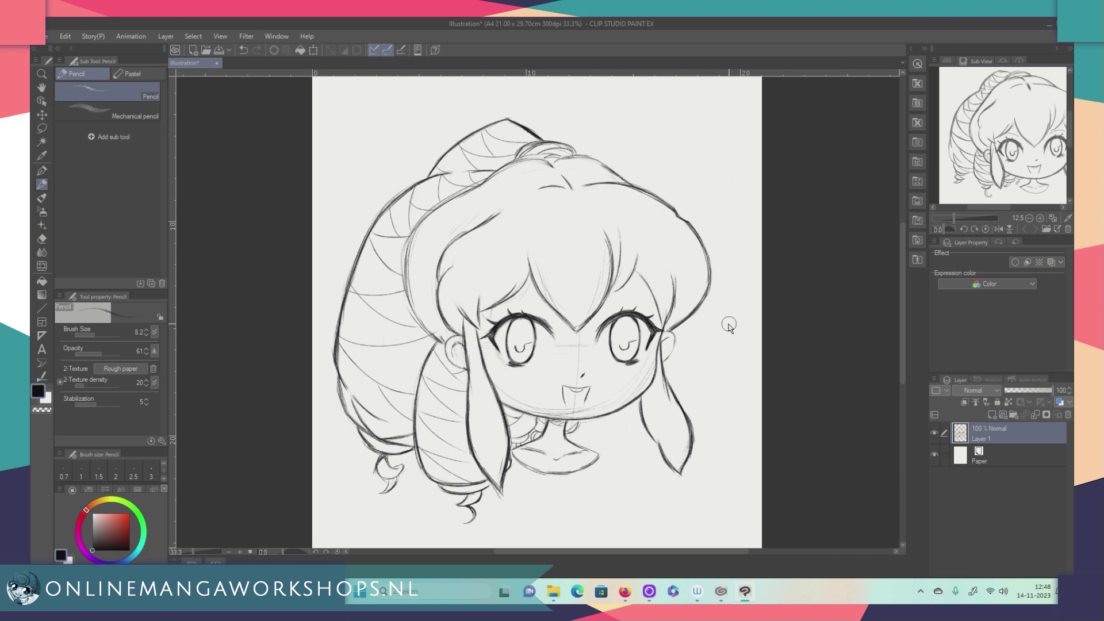
{"action": "key", "text": "ctrl+z"}
{"action": "key", "text": "ctrl+z"}
{"action": "key", "text": "ctrl+y"}
{"action": "left_click_drag", "start_coordinate": [443, 347], "coordinate": [464, 371]}
{"action": "key", "text": "e"}
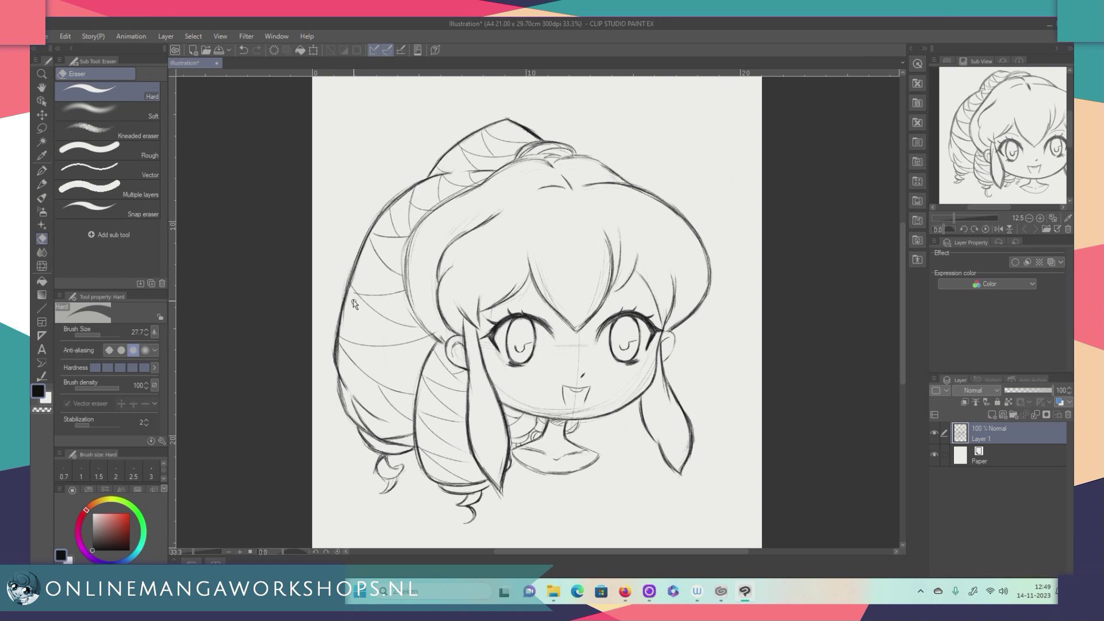
{"action": "left_click", "coordinate": [121, 110]}
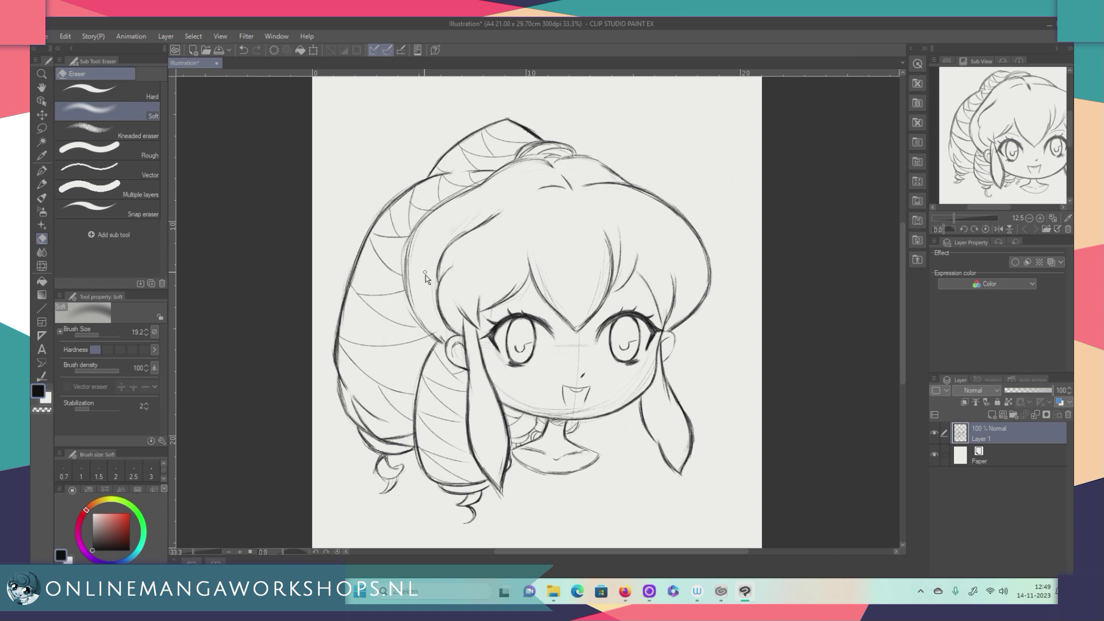
{"action": "left_click", "coordinate": [43, 169]}
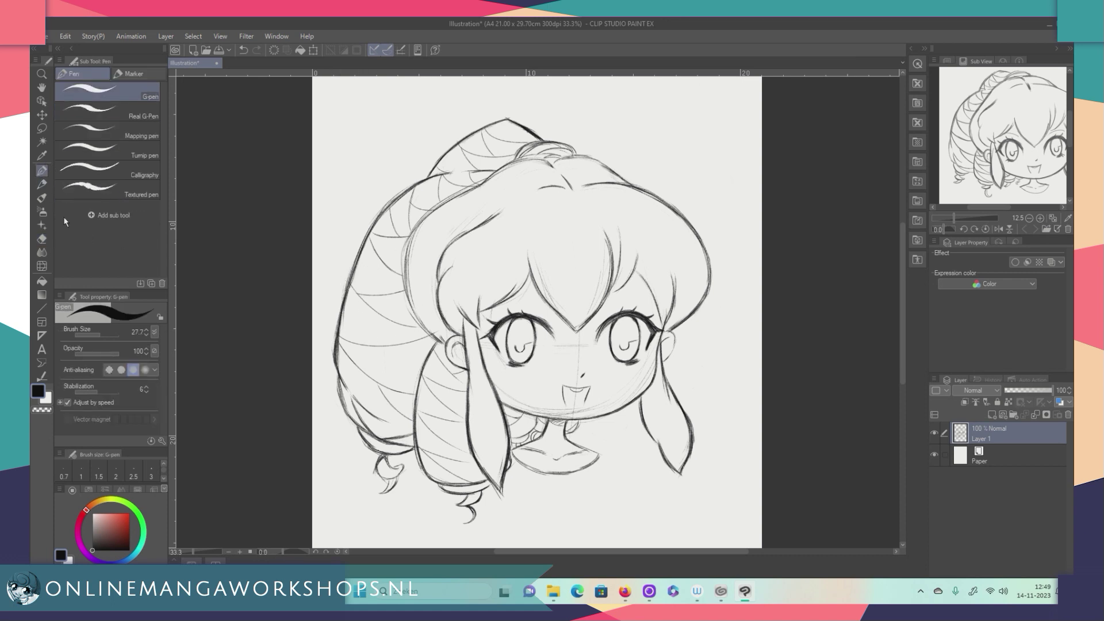
Add dark pencil accents to the ends of the twist lines along the large ponytail part's upper curve
{"action": "left_click", "coordinate": [42, 184]}
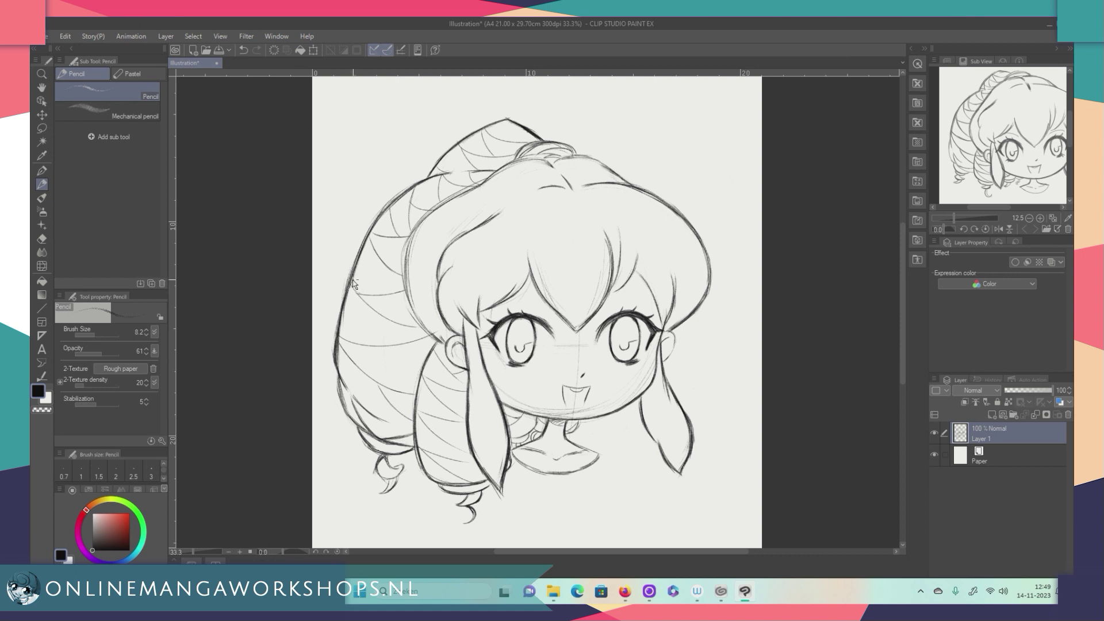
{"action": "left_click", "coordinate": [239, 551]}
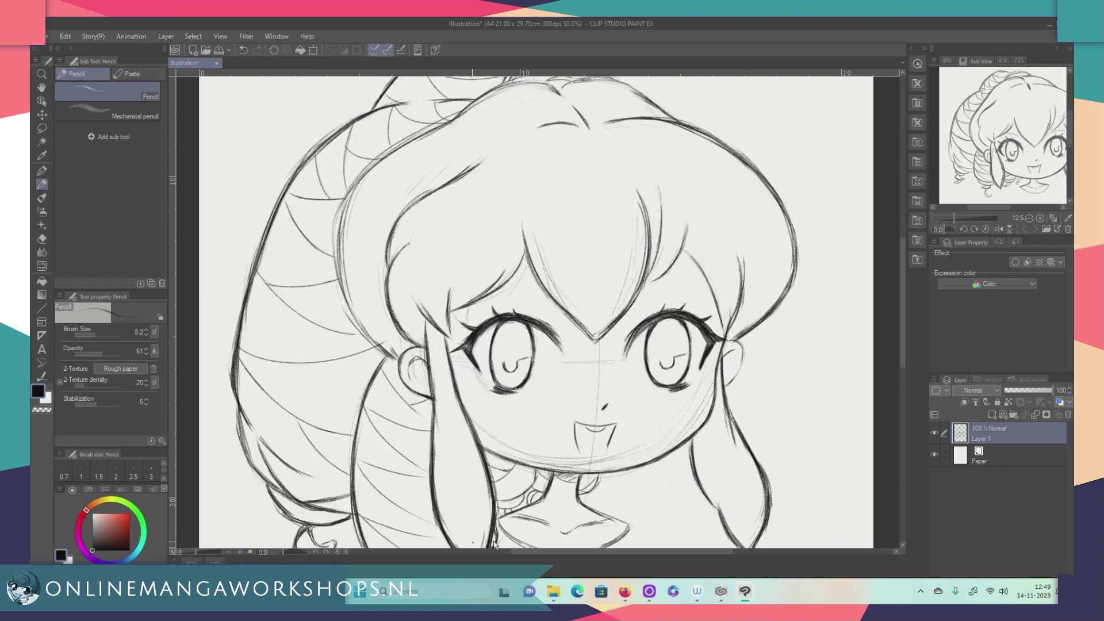
{"action": "left_click_drag", "start_coordinate": [646, 551], "coordinate": [579, 551]}
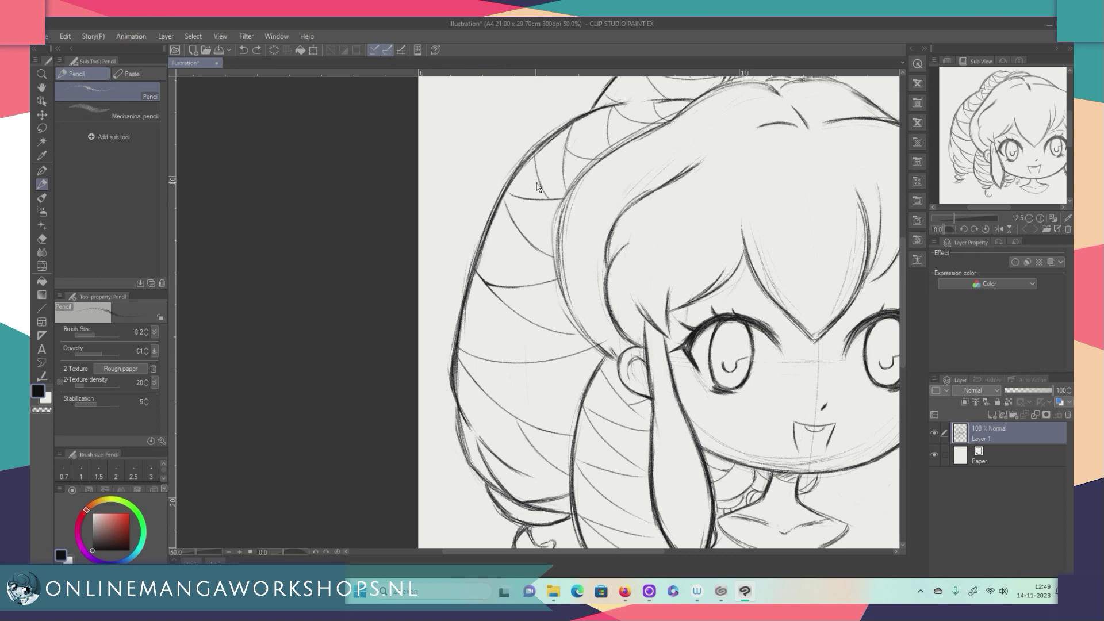
{"action": "left_click_drag", "start_coordinate": [535, 155], "coordinate": [542, 187]}
{"action": "left_click_drag", "start_coordinate": [539, 179], "coordinate": [550, 200]}
{"action": "left_click_drag", "start_coordinate": [902, 336], "coordinate": [905, 325]}
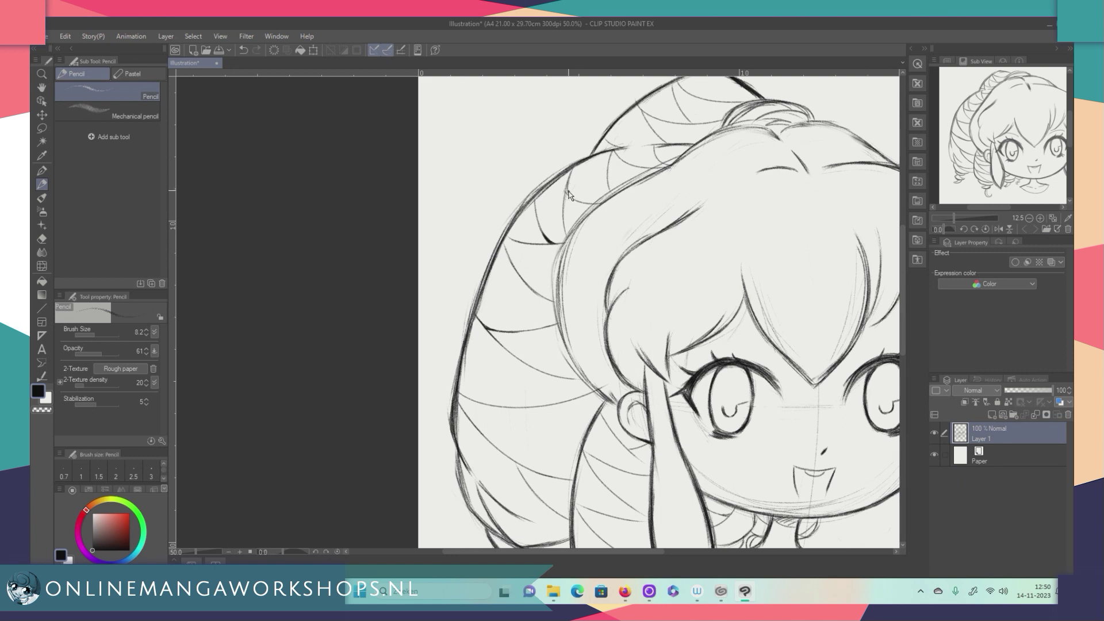
{"action": "key", "text": "ctrl+z"}
{"action": "key", "text": "ctrl+y"}
{"action": "left_click_drag", "start_coordinate": [566, 183], "coordinate": [570, 214]}
{"action": "mouse_move", "coordinate": [573, 183]}
{"action": "left_mouse_down"}
{"action": "mouse_move", "coordinate": [576, 201]}
{"action": "mouse_move", "coordinate": [598, 205]}
{"action": "left_mouse_up"}
Add a new raster layer above the pencil sketch layer
{"action": "left_click", "coordinate": [227, 551]}
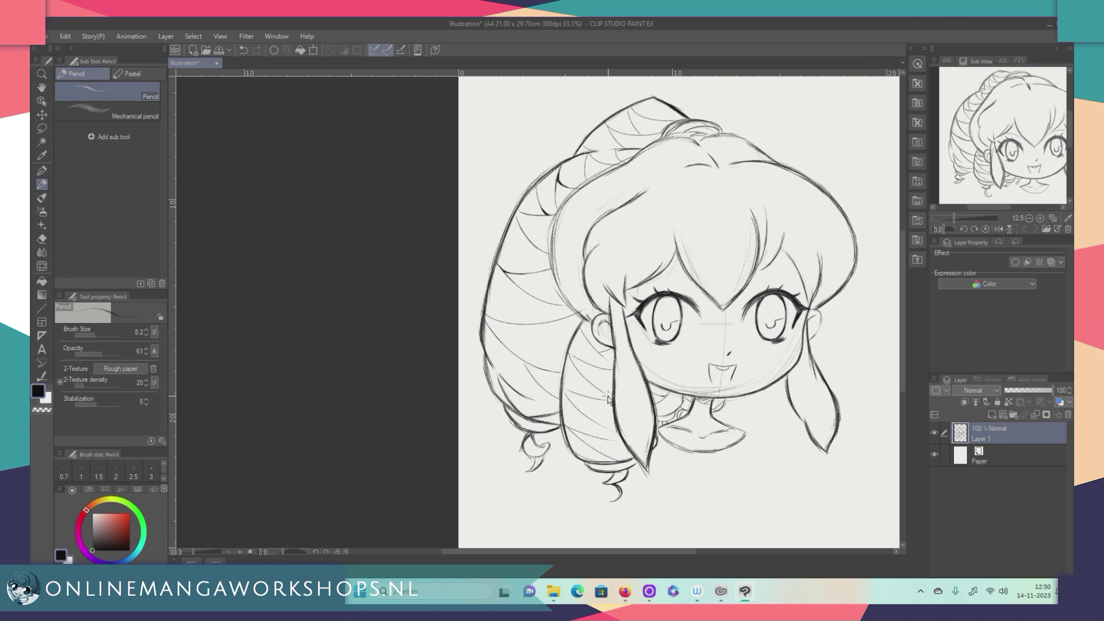
{"action": "left_click", "coordinate": [991, 414]}
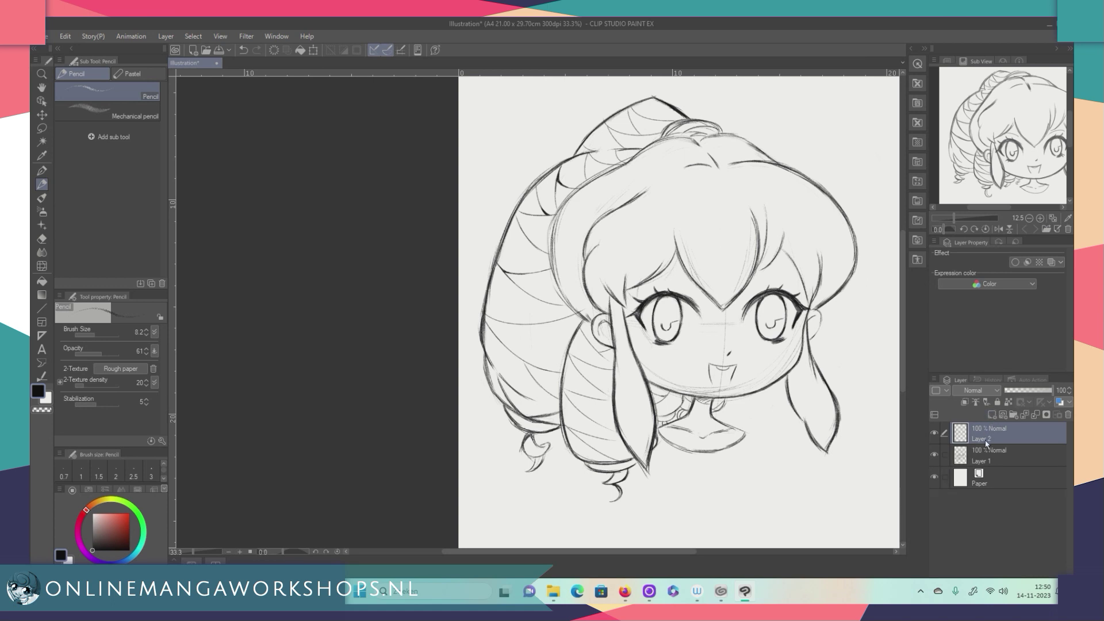
Try G-pen test strokes along the left side of the bangs, reducing the brush size to 4.4
{"action": "left_click", "coordinate": [41, 170]}
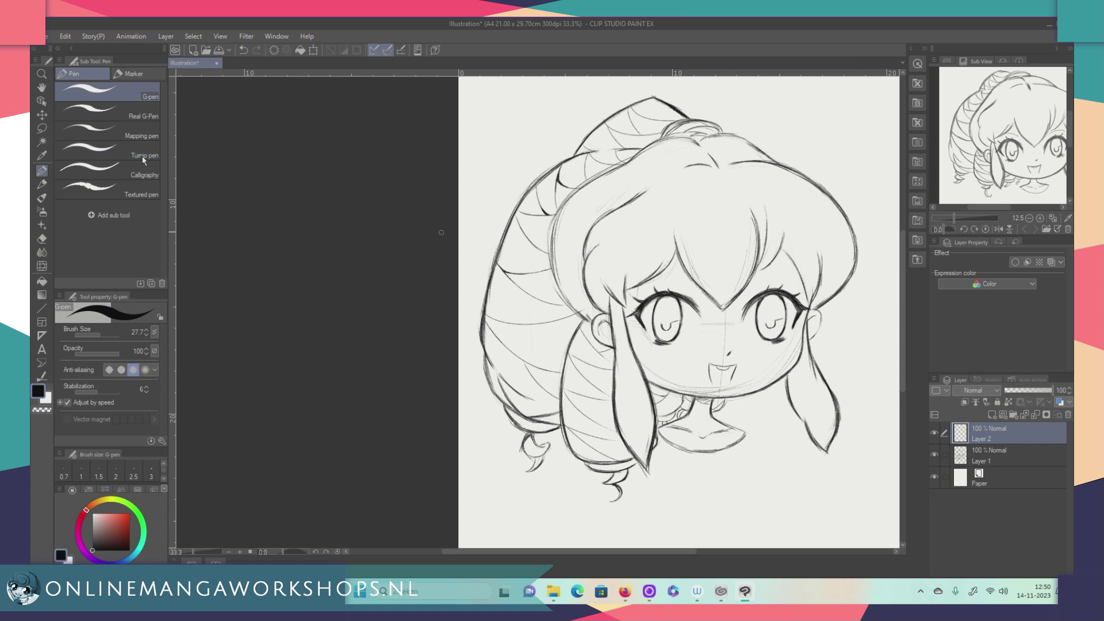
{"action": "left_click", "coordinate": [97, 333]}
{"action": "key", "text": "ctrl+z"}
{"action": "mouse_move", "coordinate": [678, 194]}
{"action": "left_mouse_down"}
{"action": "mouse_move", "coordinate": [592, 242]}
{"action": "mouse_move", "coordinate": [578, 263]}
{"action": "left_mouse_up"}
{"action": "key", "text": "ctrl+z"}
{"action": "key", "text": "ctrl+z"}
{"action": "left_click", "coordinate": [89, 334]}
{"action": "left_click_drag", "start_coordinate": [633, 198], "coordinate": [599, 223]}
{"action": "key", "text": "ctrl+z"}
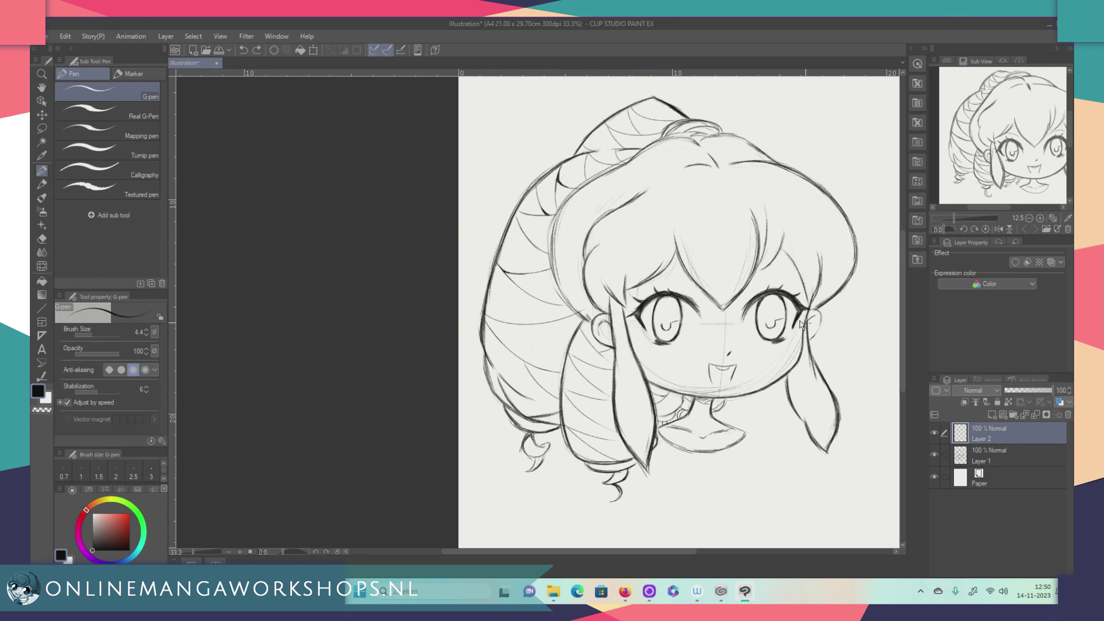
Lower the pencil sketch layer's opacity to 51% and set the G-pen size to 10.4 for inking on Layer 2
{"action": "left_click", "coordinate": [981, 452]}
{"action": "left_click_drag", "start_coordinate": [1049, 394], "coordinate": [1031, 392]}
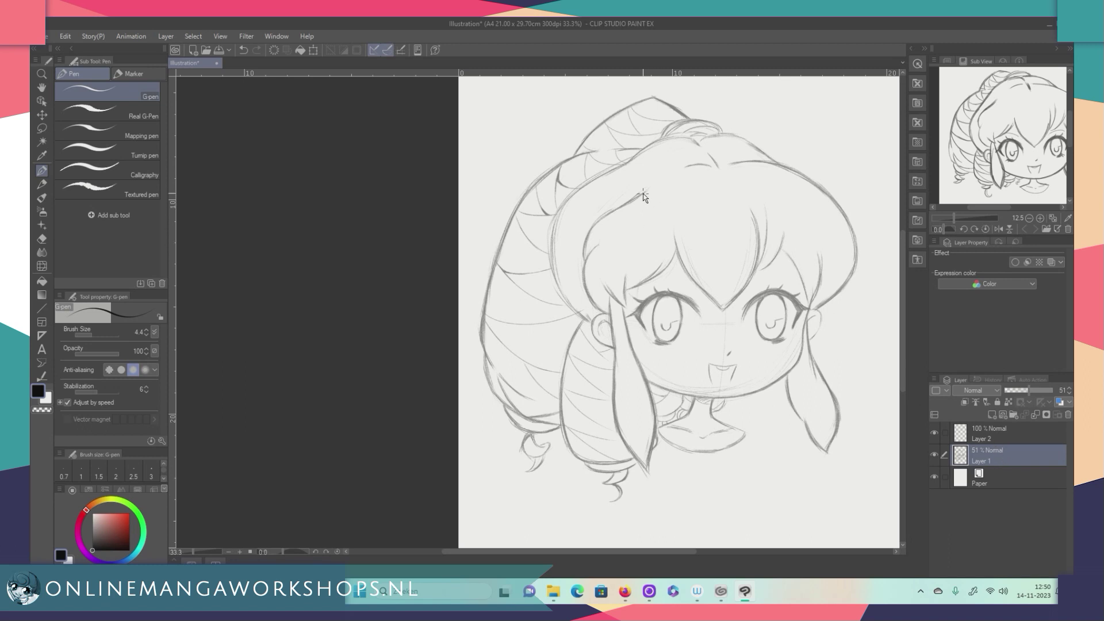
{"action": "left_click", "coordinate": [95, 335]}
{"action": "mouse_move", "coordinate": [635, 202]}
{"action": "left_mouse_down"}
{"action": "mouse_move", "coordinate": [604, 216]}
{"action": "mouse_move", "coordinate": [595, 277]}
{"action": "left_mouse_up"}
{"action": "key", "text": "ctrl+z"}
{"action": "left_click", "coordinate": [988, 438]}
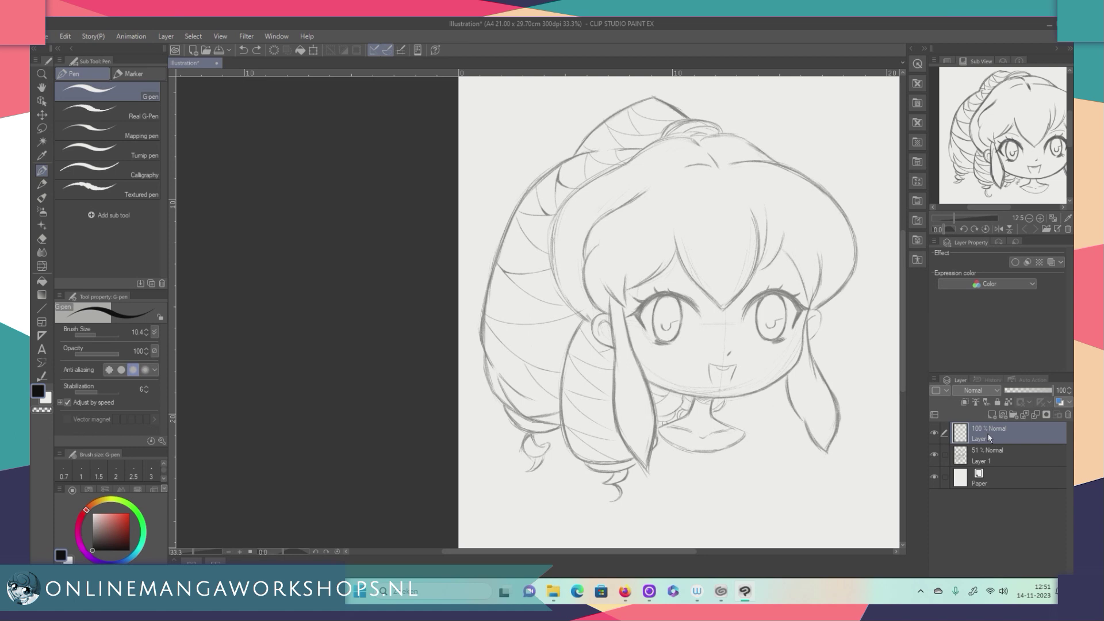
Ink the left contour of the bangs on Layer 2 with the G-pen, from the forehead curve down to the ear
{"action": "left_click_drag", "start_coordinate": [645, 191], "coordinate": [630, 208]}
{"action": "key", "text": "ctrl+z"}
{"action": "left_click_drag", "start_coordinate": [585, 261], "coordinate": [627, 209]}
{"action": "key", "text": "ctrl+z"}
{"action": "mouse_move", "coordinate": [586, 258]}
{"action": "left_mouse_down"}
{"action": "mouse_move", "coordinate": [593, 228]}
{"action": "mouse_move", "coordinate": [626, 210]}
{"action": "left_mouse_up"}
{"action": "key", "text": "ctrl+z"}
{"action": "left_click_drag", "start_coordinate": [586, 260], "coordinate": [636, 199]}
{"action": "key", "text": "ctrl+z"}
{"action": "mouse_move", "coordinate": [585, 261]}
{"action": "left_mouse_down"}
{"action": "mouse_move", "coordinate": [668, 170]}
{"action": "mouse_move", "coordinate": [648, 191]}
{"action": "left_mouse_up"}
{"action": "mouse_move", "coordinate": [596, 249]}
{"action": "left_mouse_down"}
{"action": "mouse_move", "coordinate": [590, 302]}
{"action": "mouse_move", "coordinate": [616, 318]}
{"action": "left_mouse_up"}
Duplicate the ink layer and delete the copy
{"action": "right_click", "coordinate": [992, 433]}
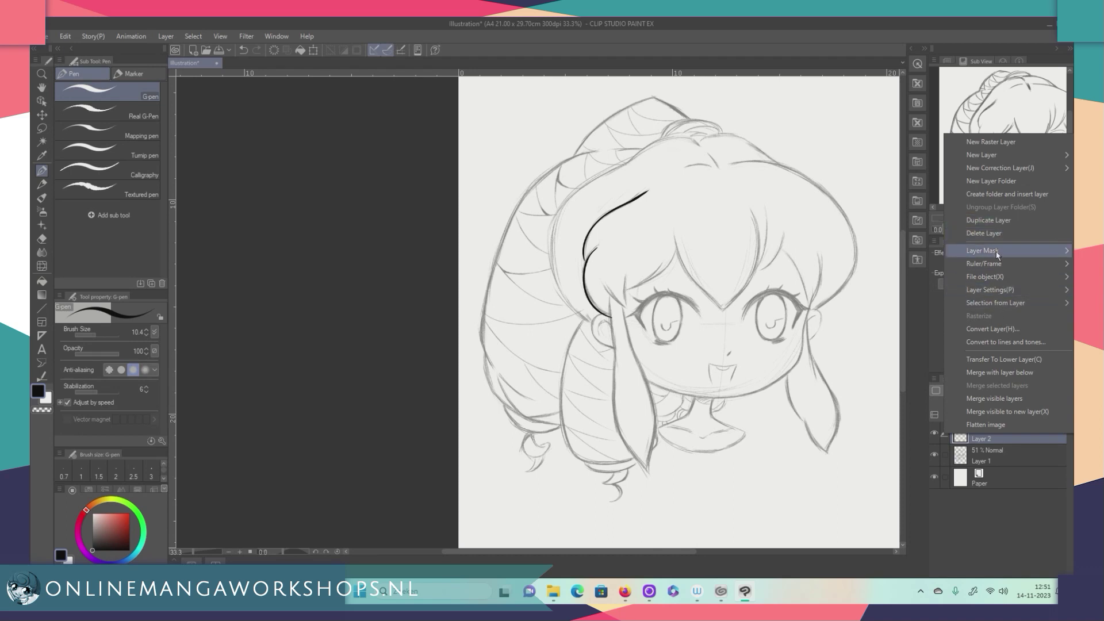
{"action": "left_click", "coordinate": [996, 222]}
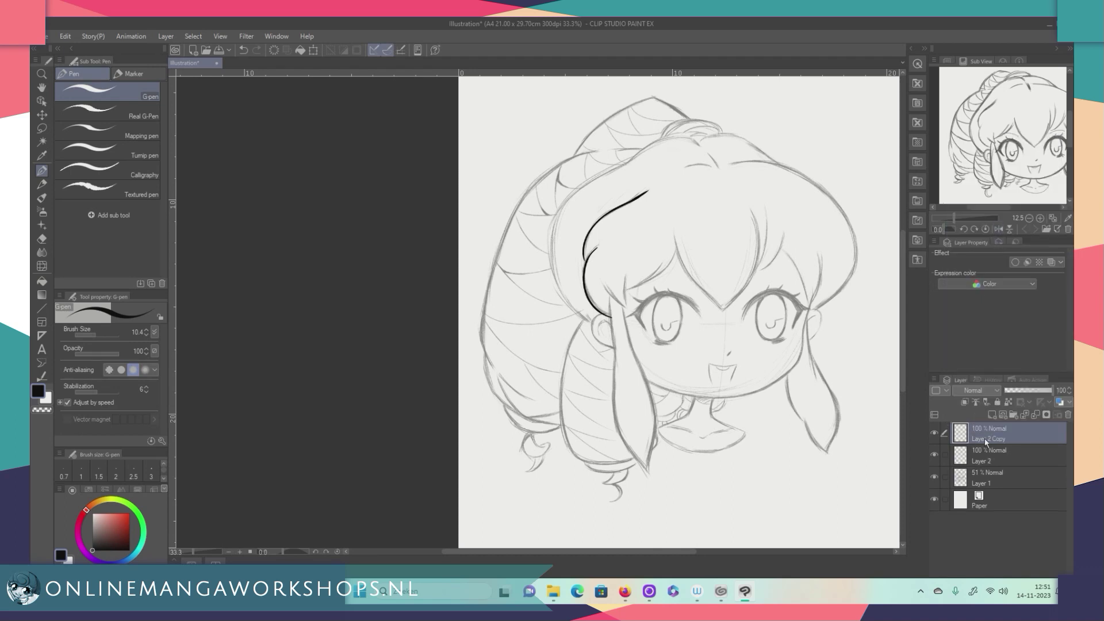
{"action": "right_click", "coordinate": [984, 438]}
{"action": "left_click", "coordinate": [990, 233]}
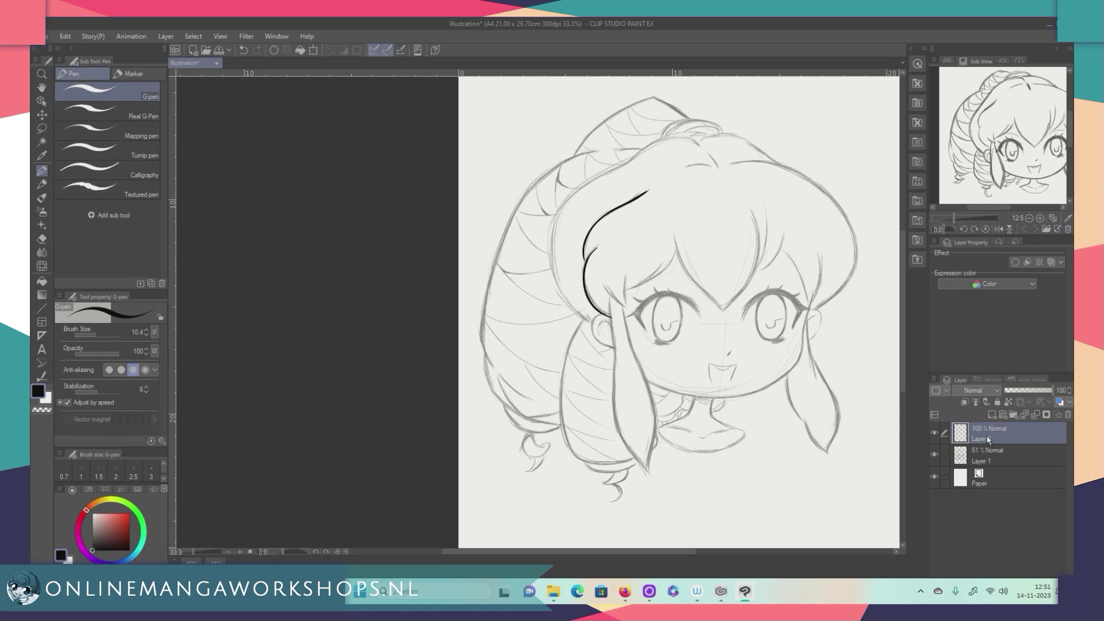
Delete the ink layer, Layer 2
{"action": "right_click", "coordinate": [974, 427]}
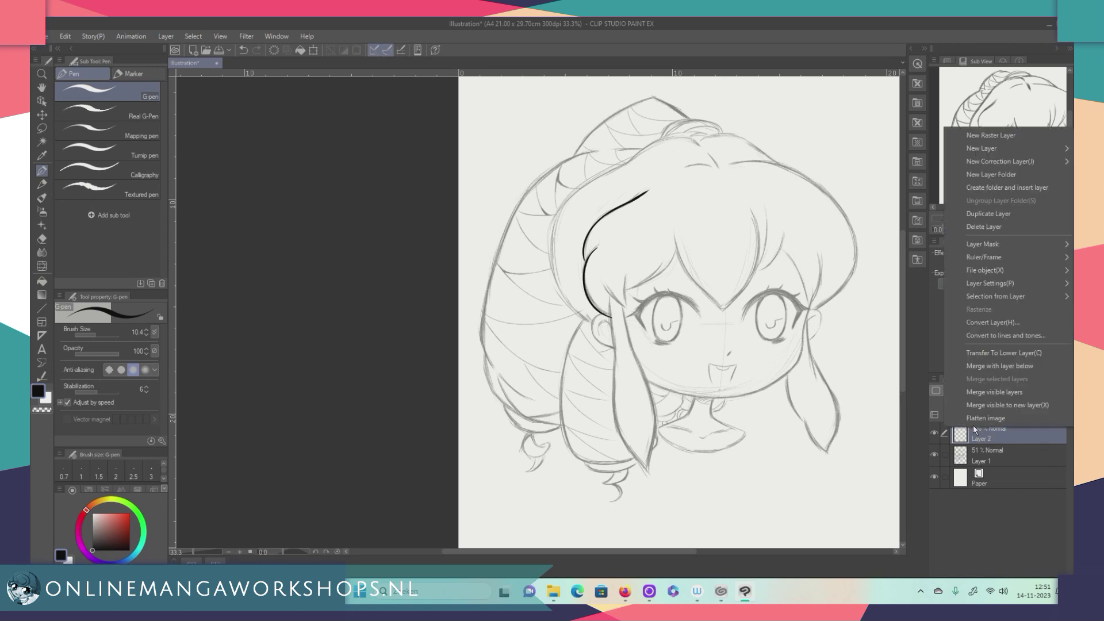
{"action": "left_click", "coordinate": [979, 227]}
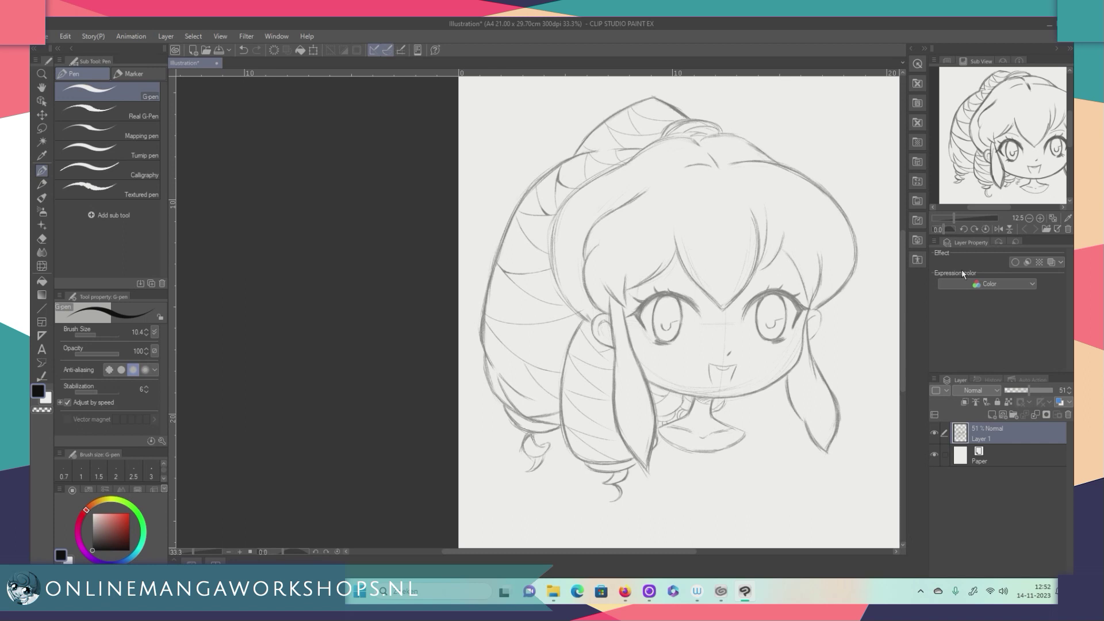
Scribble a dense test patch to the right below the neck and remove it with the Hard eraser
{"action": "mouse_move", "coordinate": [781, 437]}
{"action": "left_mouse_down"}
{"action": "mouse_move", "coordinate": [760, 454]}
{"action": "mouse_move", "coordinate": [781, 450]}
{"action": "mouse_move", "coordinate": [730, 490]}
{"action": "mouse_move", "coordinate": [789, 466]}
{"action": "mouse_move", "coordinate": [738, 506]}
{"action": "left_mouse_up"}
{"action": "mouse_move", "coordinate": [762, 454]}
{"action": "left_mouse_down"}
{"action": "mouse_move", "coordinate": [720, 480]}
{"action": "mouse_move", "coordinate": [735, 479]}
{"action": "mouse_move", "coordinate": [732, 498]}
{"action": "mouse_move", "coordinate": [739, 489]}
{"action": "left_mouse_up"}
{"action": "key", "text": "p"}
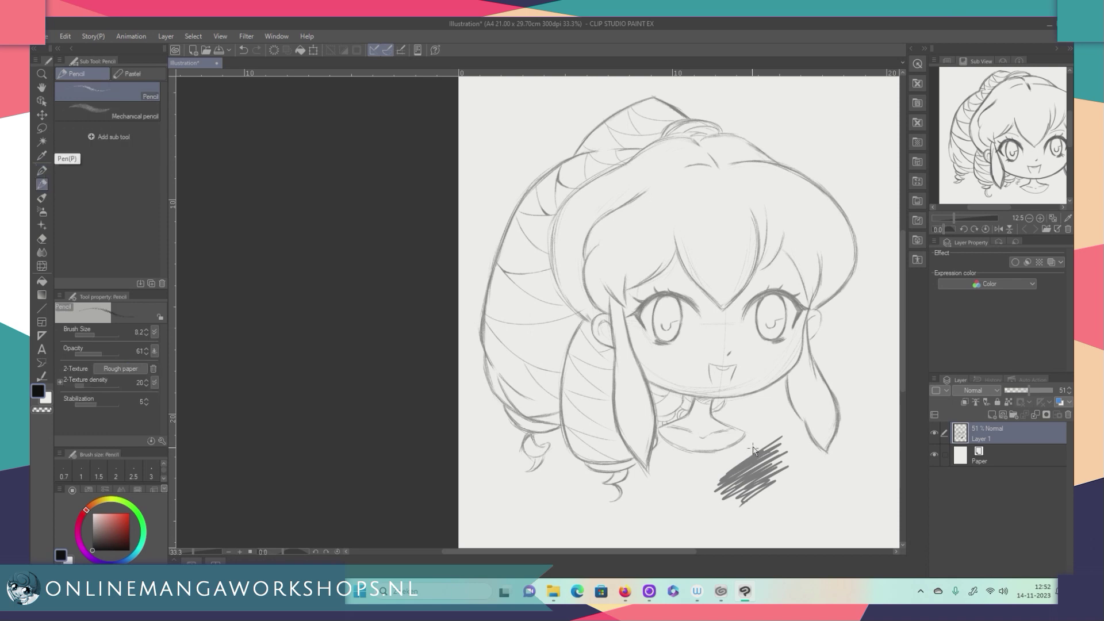
{"action": "key", "text": "ctrl+z"}
{"action": "left_click", "coordinate": [41, 239]}
{"action": "left_click", "coordinate": [116, 91]}
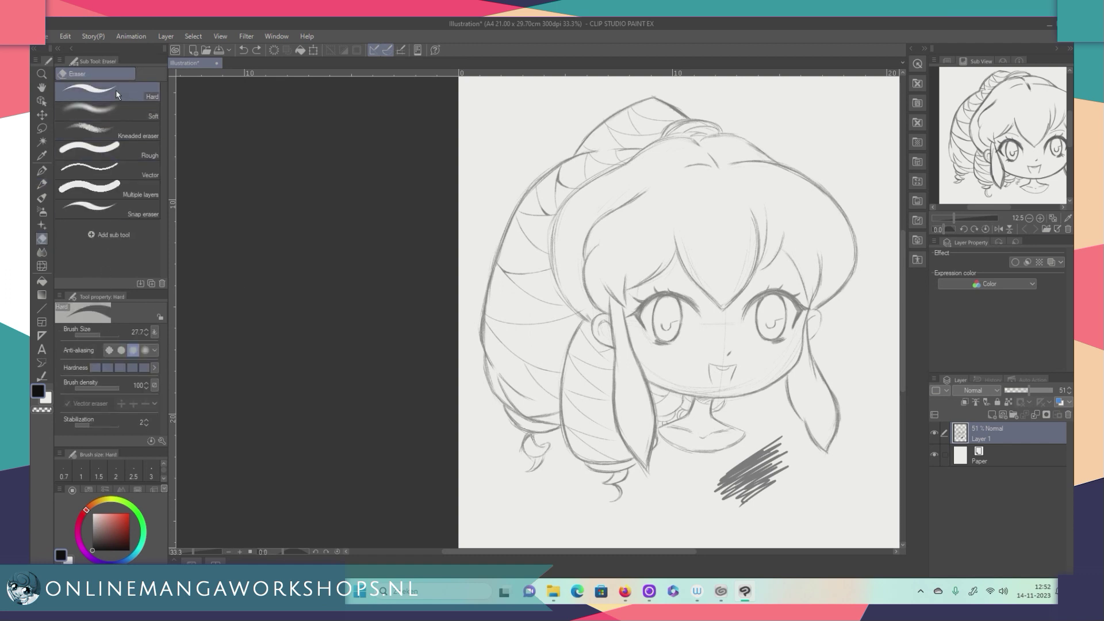
{"action": "mouse_move", "coordinate": [764, 457]}
{"action": "left_mouse_down"}
{"action": "mouse_move", "coordinate": [725, 477]}
{"action": "mouse_move", "coordinate": [770, 465]}
{"action": "mouse_move", "coordinate": [746, 491]}
{"action": "mouse_move", "coordinate": [773, 480]}
{"action": "mouse_move", "coordinate": [735, 507]}
{"action": "mouse_move", "coordinate": [735, 473]}
{"action": "left_mouse_up"}
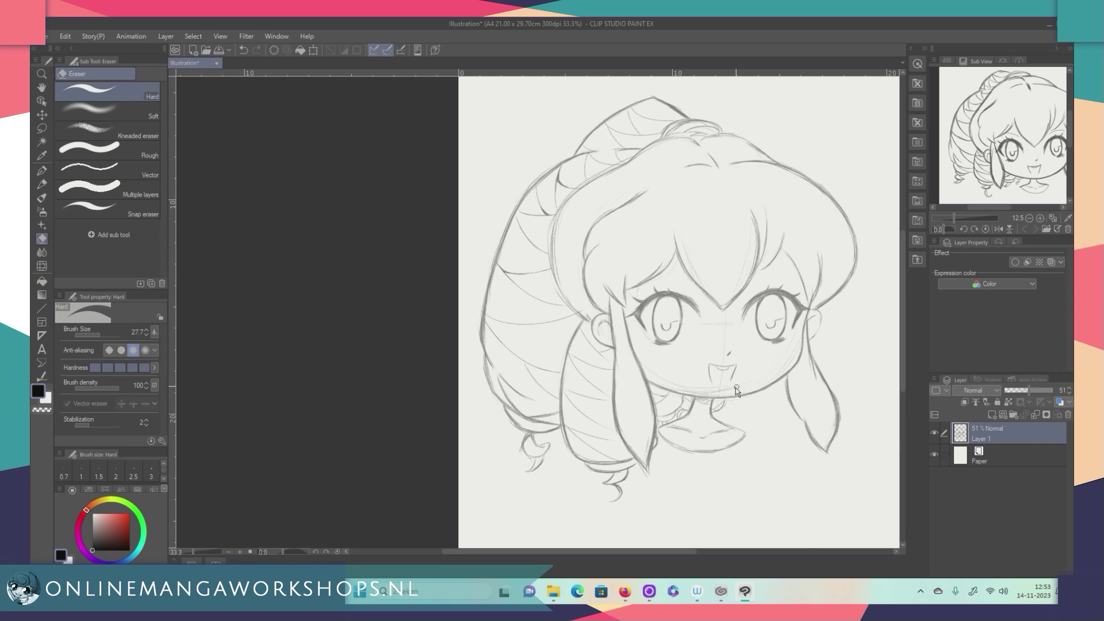
Clear the construction lines from the face with the Soft eraser and raise the sketch layer's opacity to 97%
{"action": "left_click", "coordinate": [124, 117]}
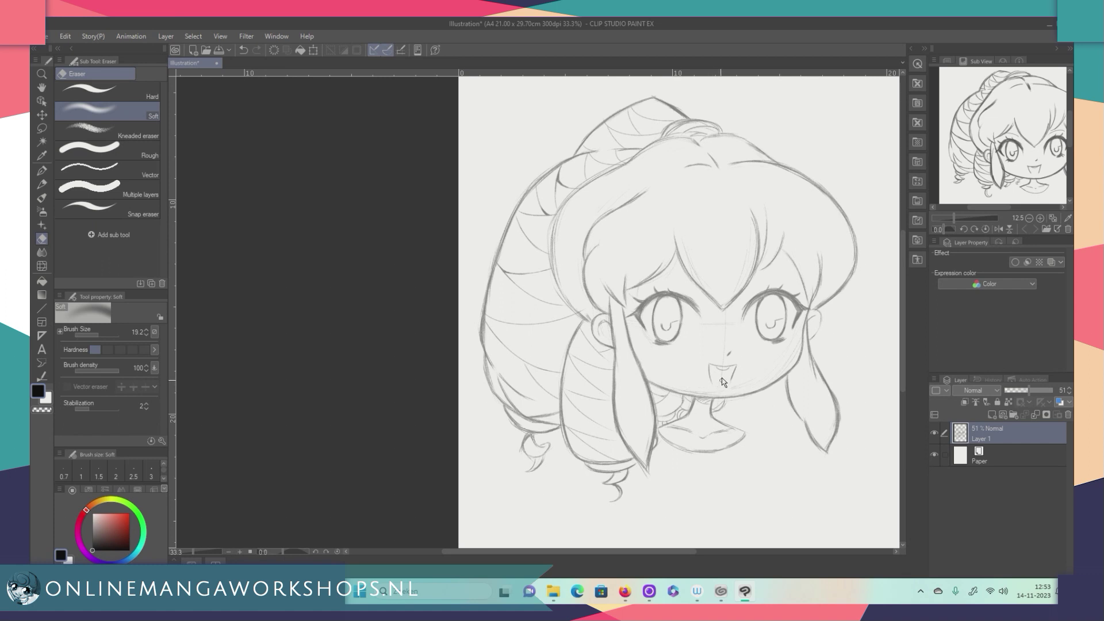
{"action": "left_click", "coordinate": [239, 551]}
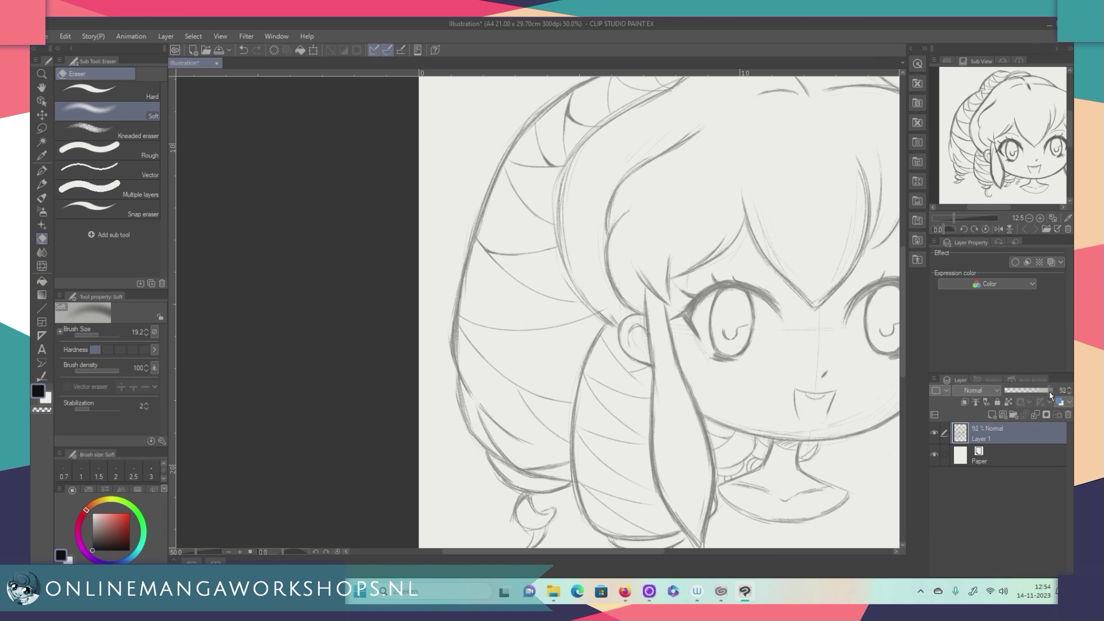
{"action": "left_click_drag", "start_coordinate": [1049, 391], "coordinate": [1052, 391]}
{"action": "left_click_drag", "start_coordinate": [643, 552], "coordinate": [713, 549]}
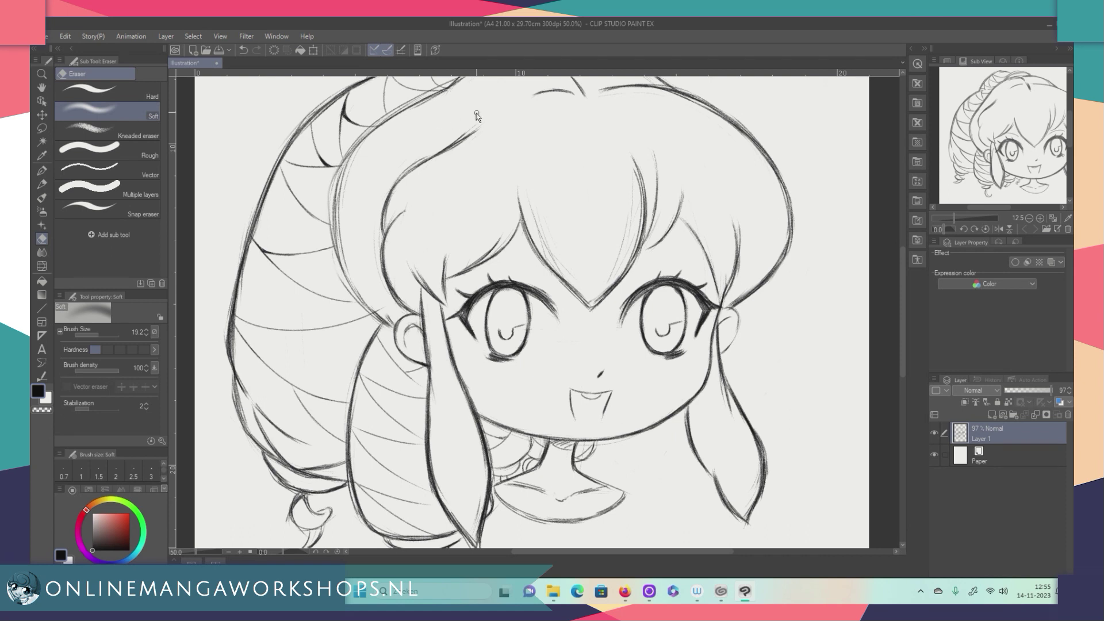
Pencil in the lower lashes, thin lines above both eyes and extra highlight shapes inside the irises
{"action": "left_click", "coordinate": [41, 184]}
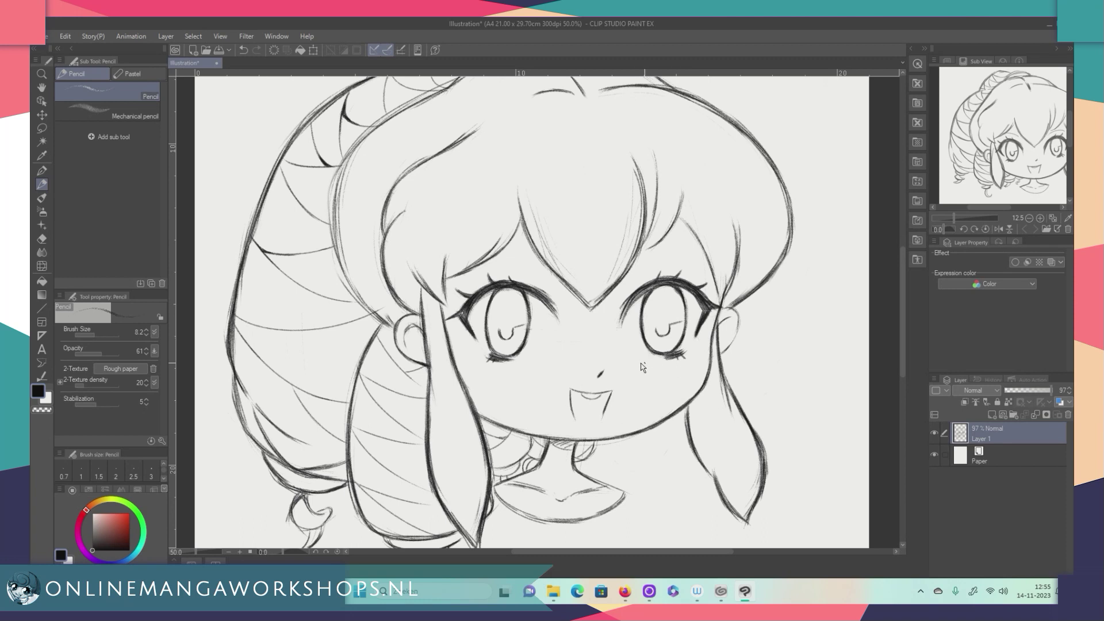
{"action": "left_click", "coordinate": [678, 363]}
{"action": "left_click_drag", "start_coordinate": [635, 263], "coordinate": [679, 248]}
{"action": "left_click_drag", "start_coordinate": [497, 259], "coordinate": [530, 254]}
{"action": "mouse_move", "coordinate": [502, 309]}
{"action": "left_mouse_down"}
{"action": "mouse_move", "coordinate": [495, 328]}
{"action": "mouse_move", "coordinate": [516, 349]}
{"action": "left_mouse_up"}
{"action": "left_click", "coordinate": [228, 551]}
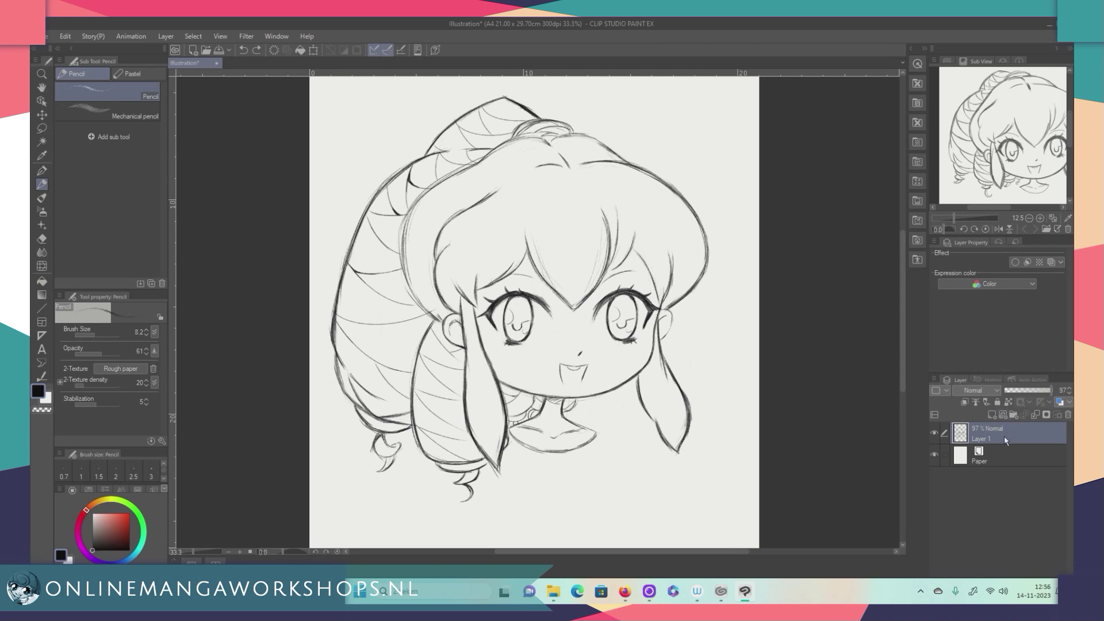
Add a new raster layer and shade the upper part of both irises with pencil hatching, leaving the highlights blank
{"action": "left_click", "coordinate": [991, 415]}
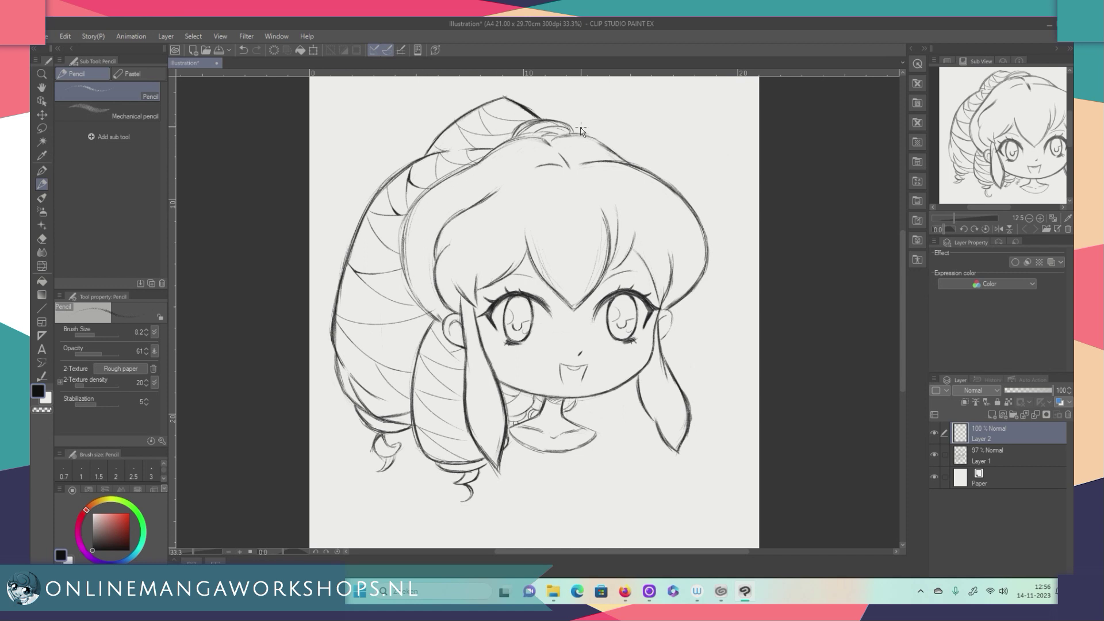
{"action": "left_click", "coordinate": [240, 552]}
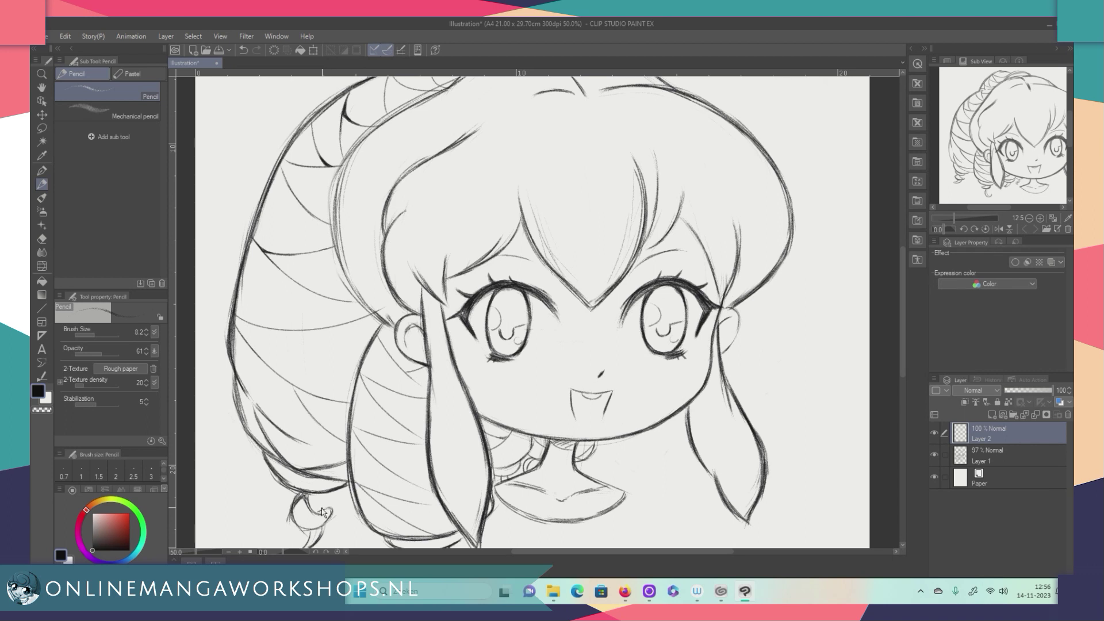
{"action": "left_click_drag", "start_coordinate": [323, 511], "coordinate": [328, 520]}
{"action": "mouse_move", "coordinate": [514, 287]}
{"action": "left_mouse_down"}
{"action": "mouse_move", "coordinate": [494, 302]}
{"action": "mouse_move", "coordinate": [525, 303]}
{"action": "mouse_move", "coordinate": [500, 313]}
{"action": "mouse_move", "coordinate": [524, 314]}
{"action": "mouse_move", "coordinate": [506, 340]}
{"action": "left_mouse_up"}
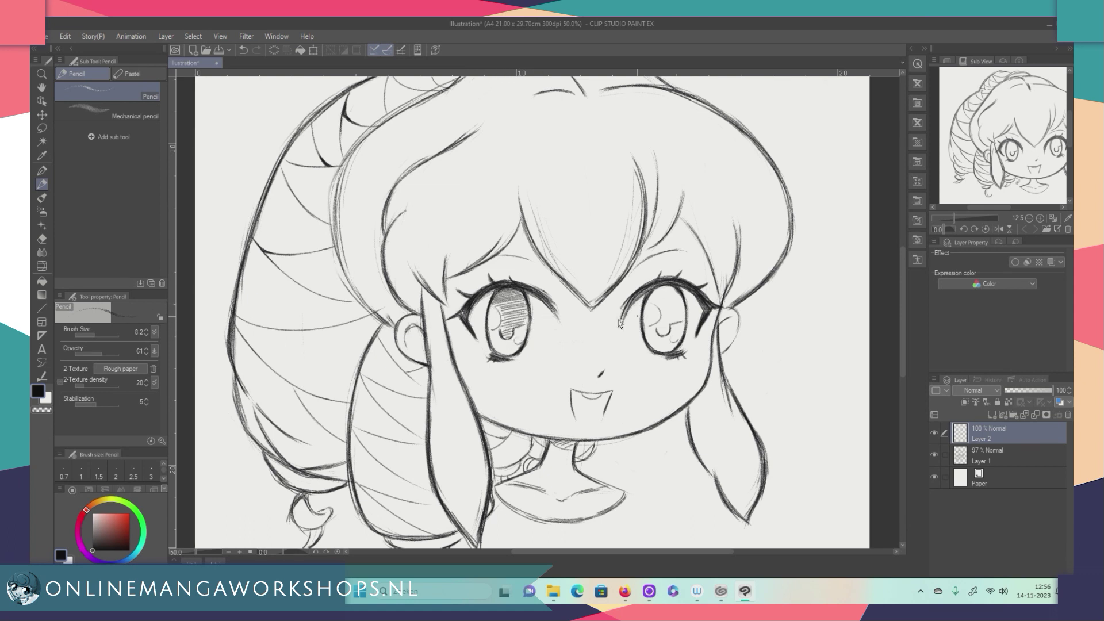
{"action": "mouse_move", "coordinate": [660, 290]}
{"action": "left_mouse_down"}
{"action": "mouse_move", "coordinate": [676, 305]}
{"action": "mouse_move", "coordinate": [658, 312]}
{"action": "mouse_move", "coordinate": [661, 345]}
{"action": "mouse_move", "coordinate": [670, 342]}
{"action": "left_mouse_up"}
{"action": "mouse_move", "coordinate": [683, 287]}
{"action": "left_mouse_down"}
{"action": "mouse_move", "coordinate": [648, 299]}
{"action": "mouse_move", "coordinate": [678, 297]}
{"action": "mouse_move", "coordinate": [683, 312]}
{"action": "left_mouse_up"}
{"action": "mouse_move", "coordinate": [505, 291]}
{"action": "left_mouse_down"}
{"action": "mouse_move", "coordinate": [518, 296]}
{"action": "mouse_move", "coordinate": [501, 308]}
{"action": "mouse_move", "coordinate": [533, 310]}
{"action": "left_mouse_up"}
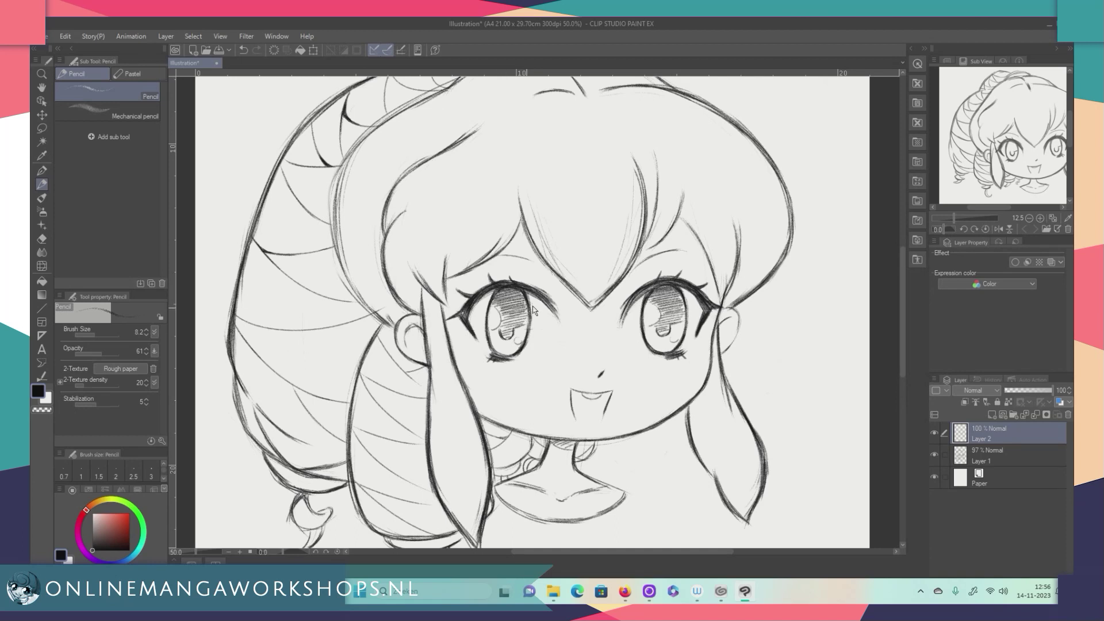
{"action": "mouse_move", "coordinate": [673, 287]}
{"action": "left_mouse_down"}
{"action": "mouse_move", "coordinate": [653, 300]}
{"action": "mouse_move", "coordinate": [684, 303]}
{"action": "mouse_move", "coordinate": [668, 313]}
{"action": "left_mouse_up"}
{"action": "mouse_move", "coordinate": [500, 295]}
{"action": "left_mouse_down"}
{"action": "mouse_move", "coordinate": [517, 306]}
{"action": "mouse_move", "coordinate": [497, 313]}
{"action": "left_mouse_up"}
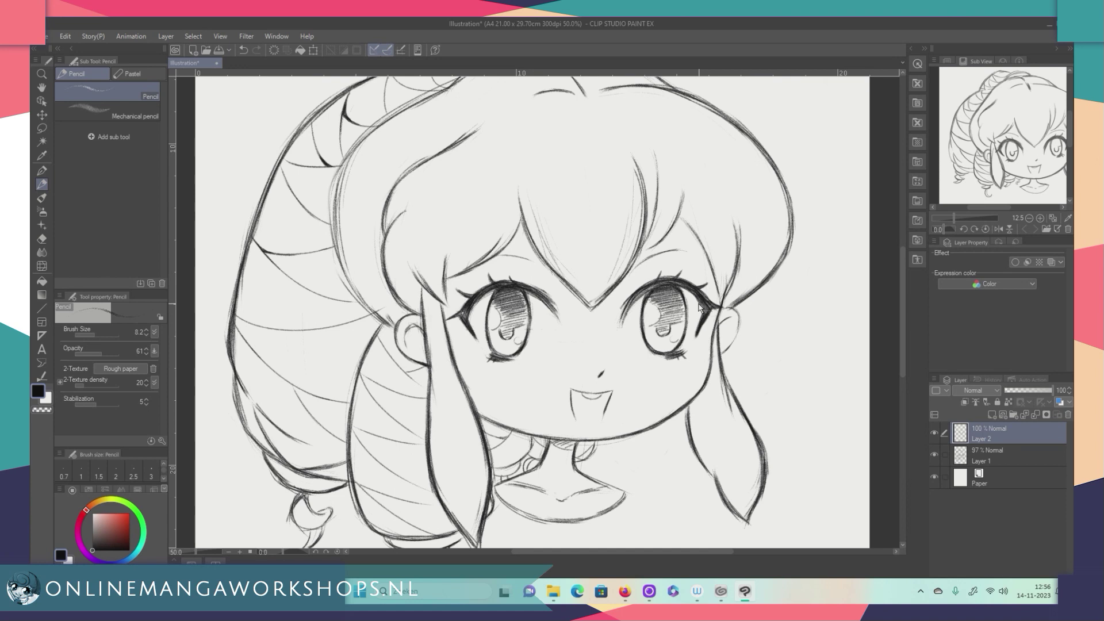
{"action": "left_click", "coordinate": [229, 552]}
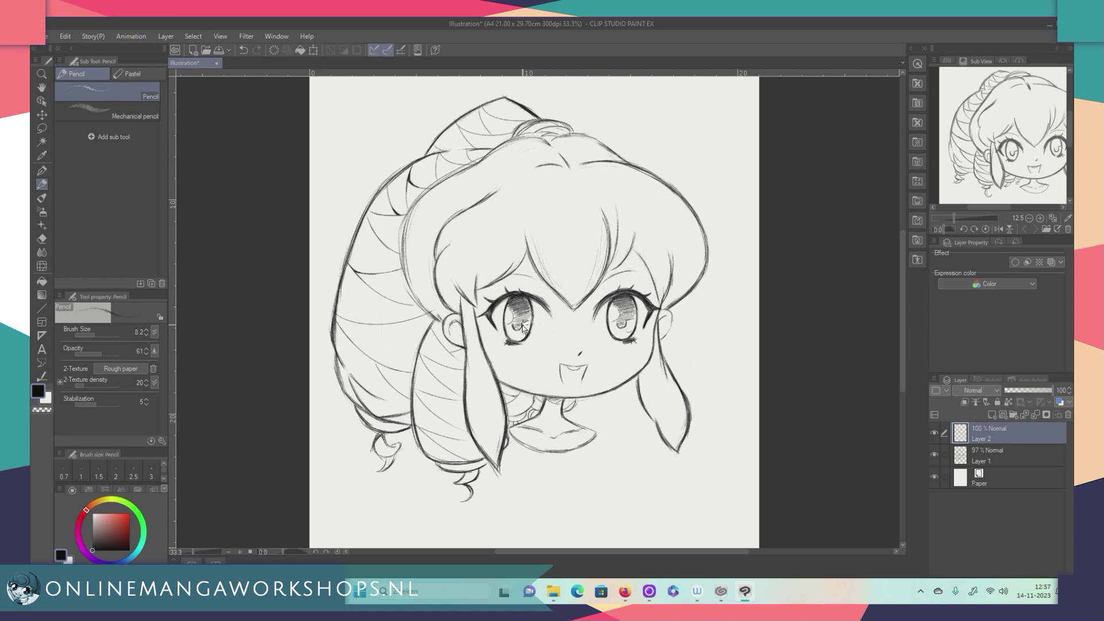
Hide the eye-shading layer and thicken the outer hair outline on Layer 1 with the pencil at size 11.8
{"action": "left_click", "coordinate": [933, 432]}
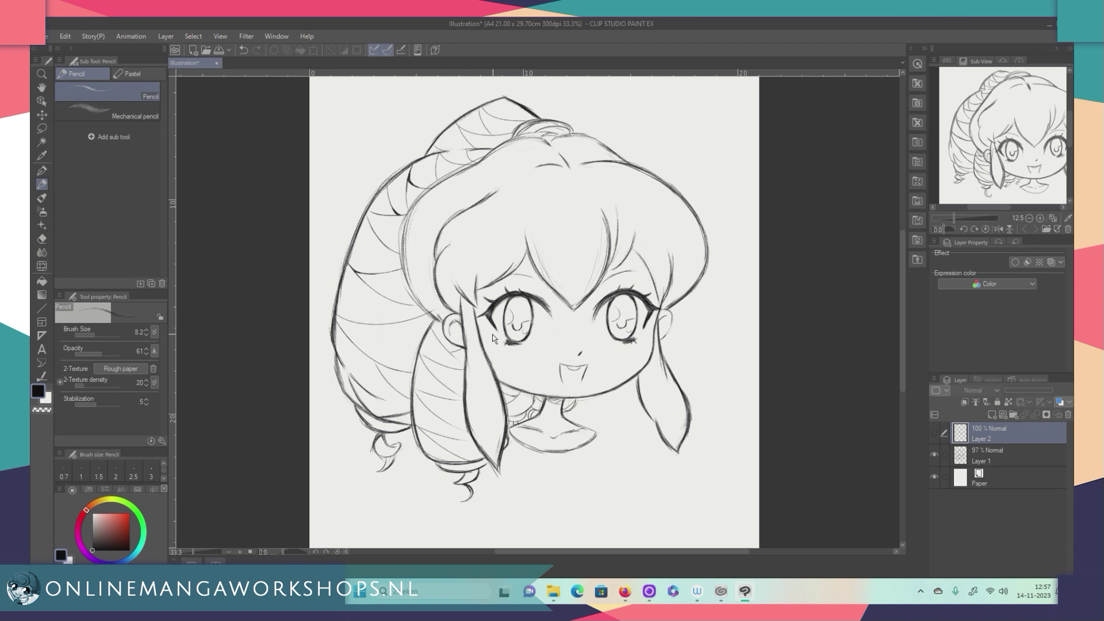
{"action": "left_click", "coordinate": [997, 451]}
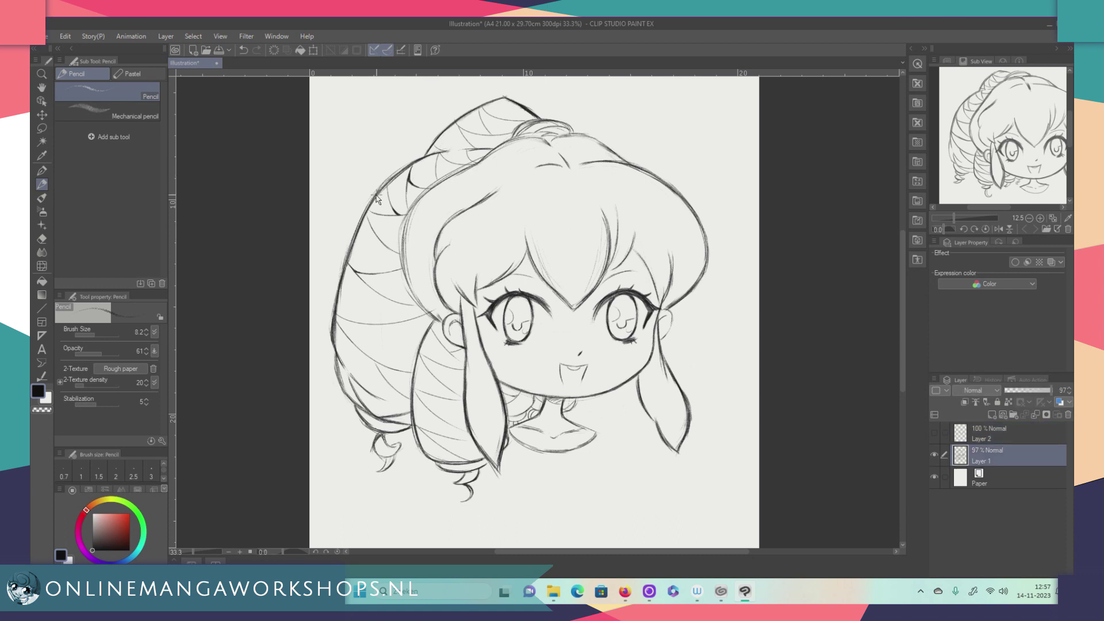
{"action": "left_click_drag", "start_coordinate": [95, 333], "coordinate": [104, 333]}
{"action": "mouse_move", "coordinate": [431, 193]}
{"action": "left_mouse_down"}
{"action": "mouse_move", "coordinate": [406, 240]}
{"action": "mouse_move", "coordinate": [442, 325]}
{"action": "mouse_move", "coordinate": [426, 312]}
{"action": "left_mouse_up"}
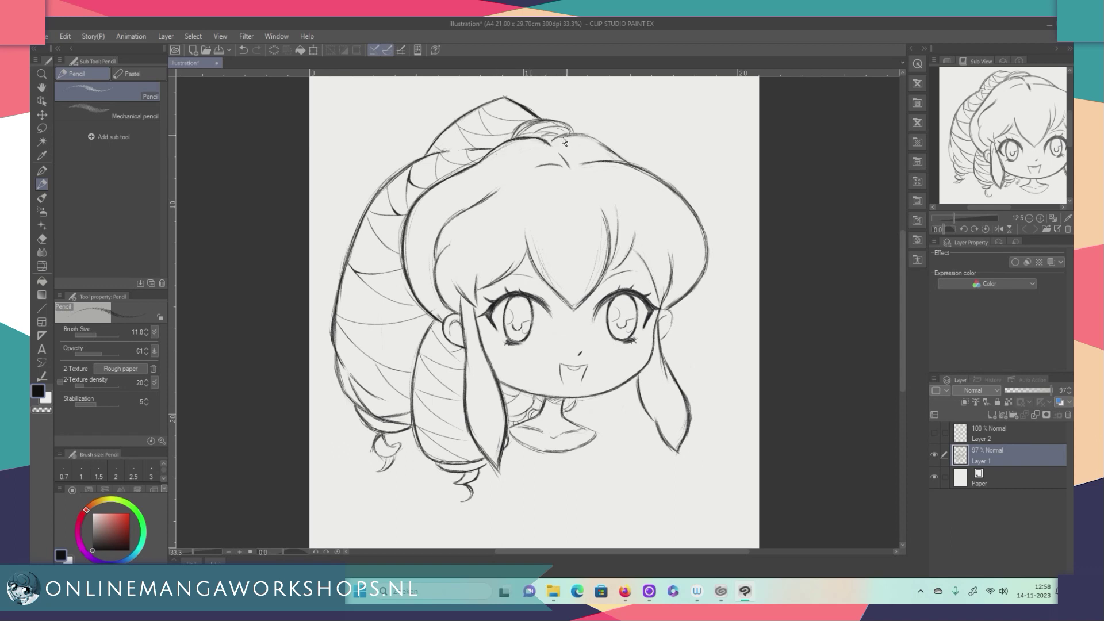
{"action": "mouse_move", "coordinate": [643, 171]}
{"action": "left_mouse_down"}
{"action": "mouse_move", "coordinate": [693, 214]}
{"action": "mouse_move", "coordinate": [704, 246]}
{"action": "mouse_move", "coordinate": [674, 313]}
{"action": "mouse_move", "coordinate": [712, 271]}
{"action": "mouse_move", "coordinate": [698, 280]}
{"action": "mouse_move", "coordinate": [710, 220]}
{"action": "left_mouse_up"}
{"action": "left_click_drag", "start_coordinate": [675, 256], "coordinate": [667, 287]}
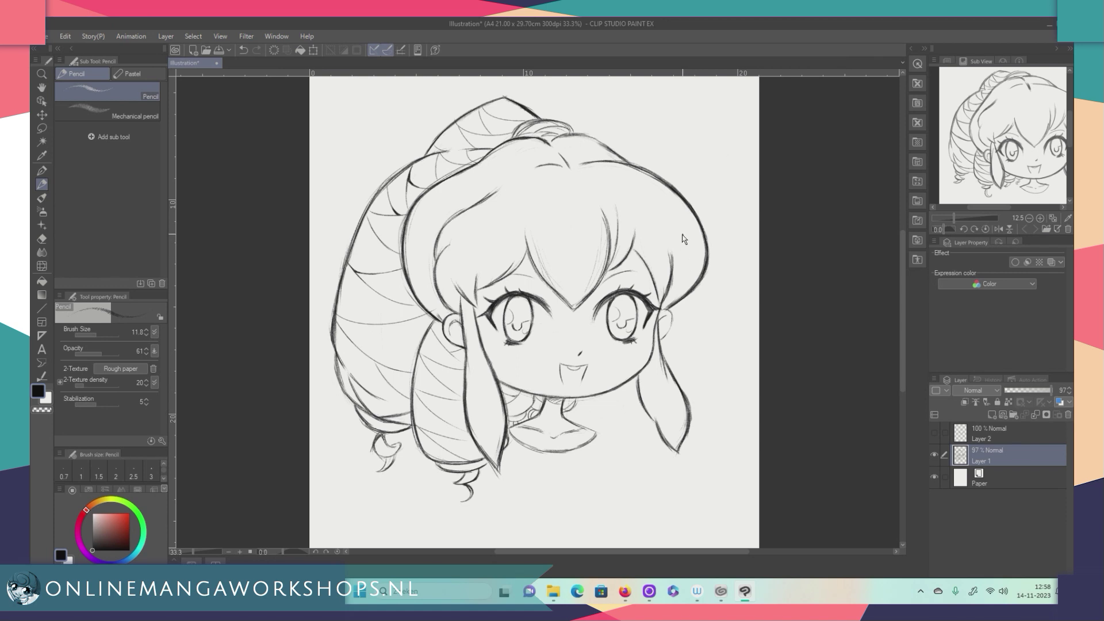
Darken the hair tie on top of the head and the outline and twist lines of the smaller ponytail part
{"action": "mouse_move", "coordinate": [513, 136]}
{"action": "left_mouse_down"}
{"action": "mouse_move", "coordinate": [540, 122]}
{"action": "mouse_move", "coordinate": [516, 136]}
{"action": "left_mouse_up"}
{"action": "left_click_drag", "start_coordinate": [566, 130], "coordinate": [533, 139]}
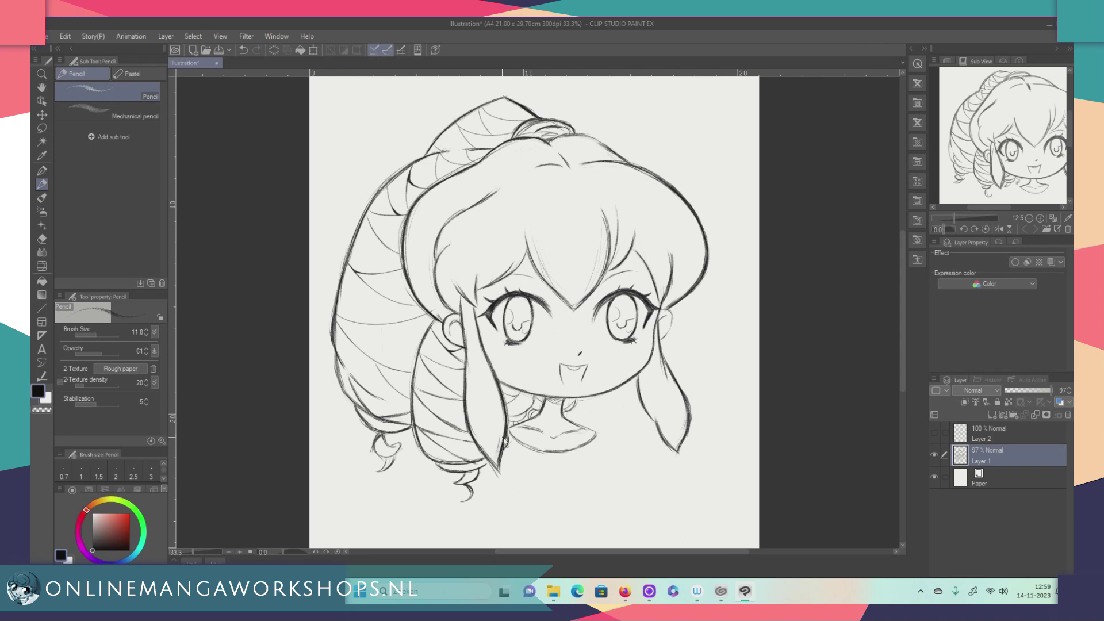
{"action": "left_click_drag", "start_coordinate": [488, 464], "coordinate": [449, 469]}
{"action": "left_click", "coordinate": [512, 476]}
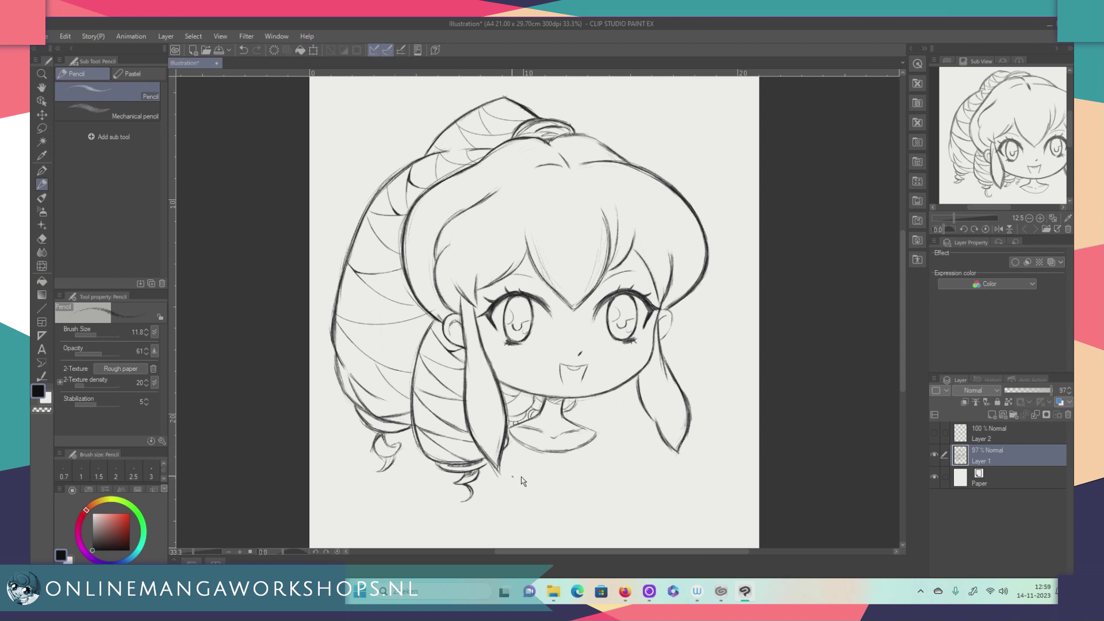
Set the Soft eraser's brush size to 13.3 for cleaning up the sketch on Layer 1
{"action": "left_click", "coordinate": [41, 238]}
{"action": "left_click", "coordinate": [113, 114]}
{"action": "left_click", "coordinate": [95, 336]}
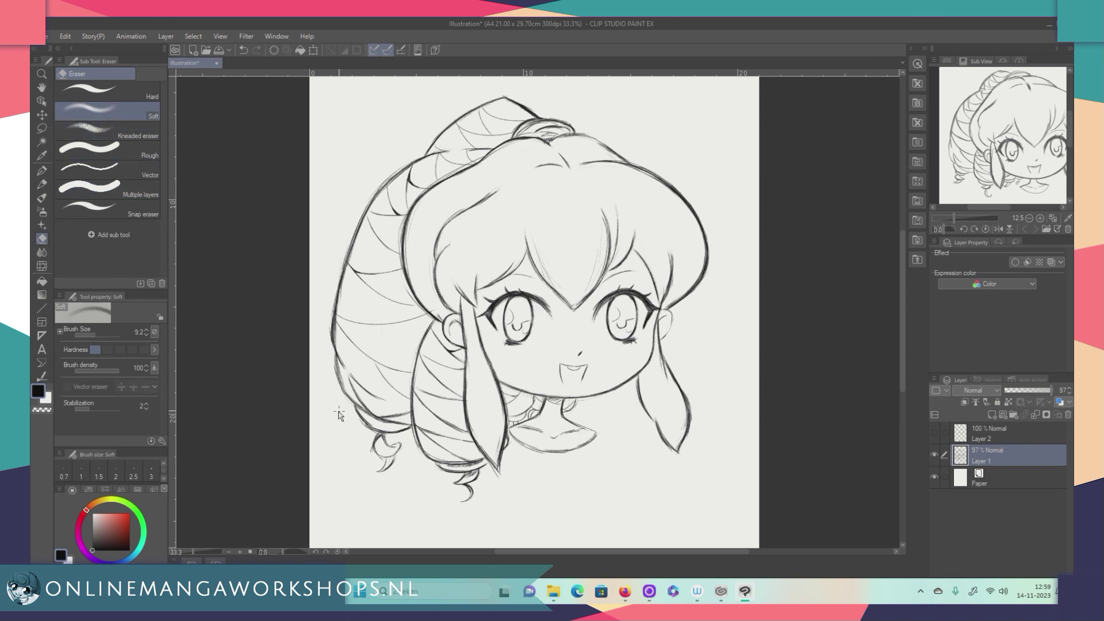
{"action": "left_click_drag", "start_coordinate": [94, 334], "coordinate": [96, 334]}
{"action": "scroll", "coordinate": [903, 380], "scroll_direction": "up", "scroll_amount": 3}
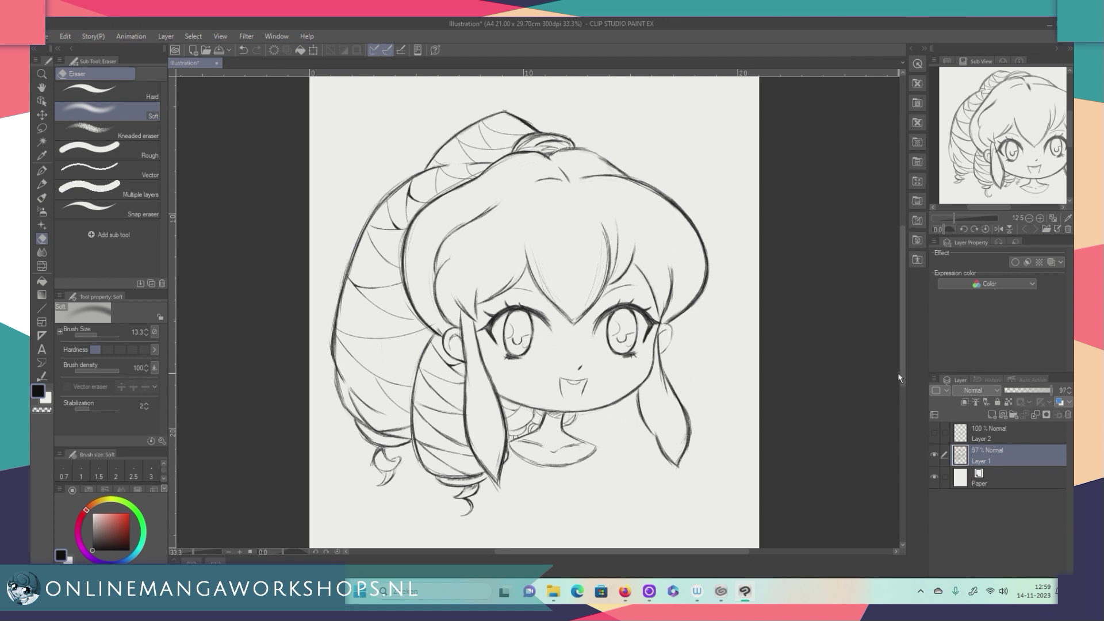